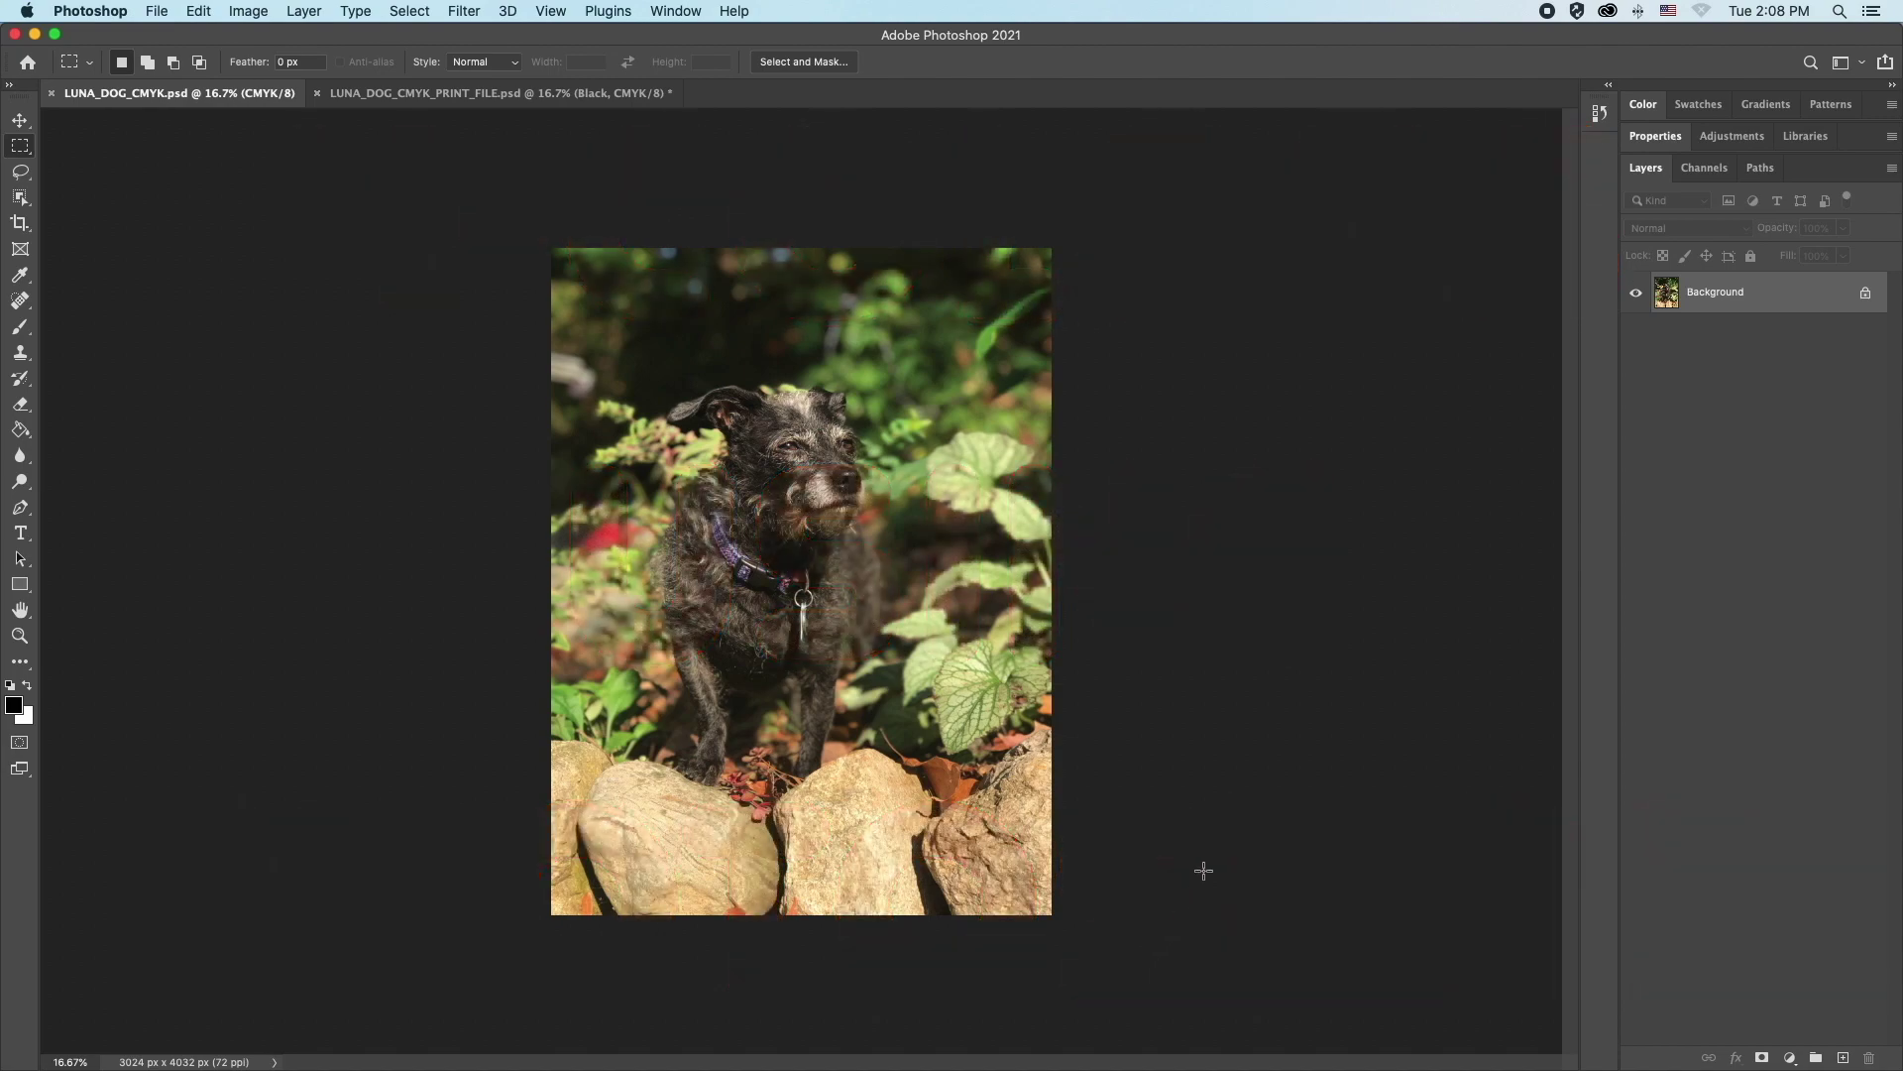
Bring the LUNA_DOG_CMYK_PRINT_FILE.psd document to the front.
right_click(445, 96)
left_click(433, 97)
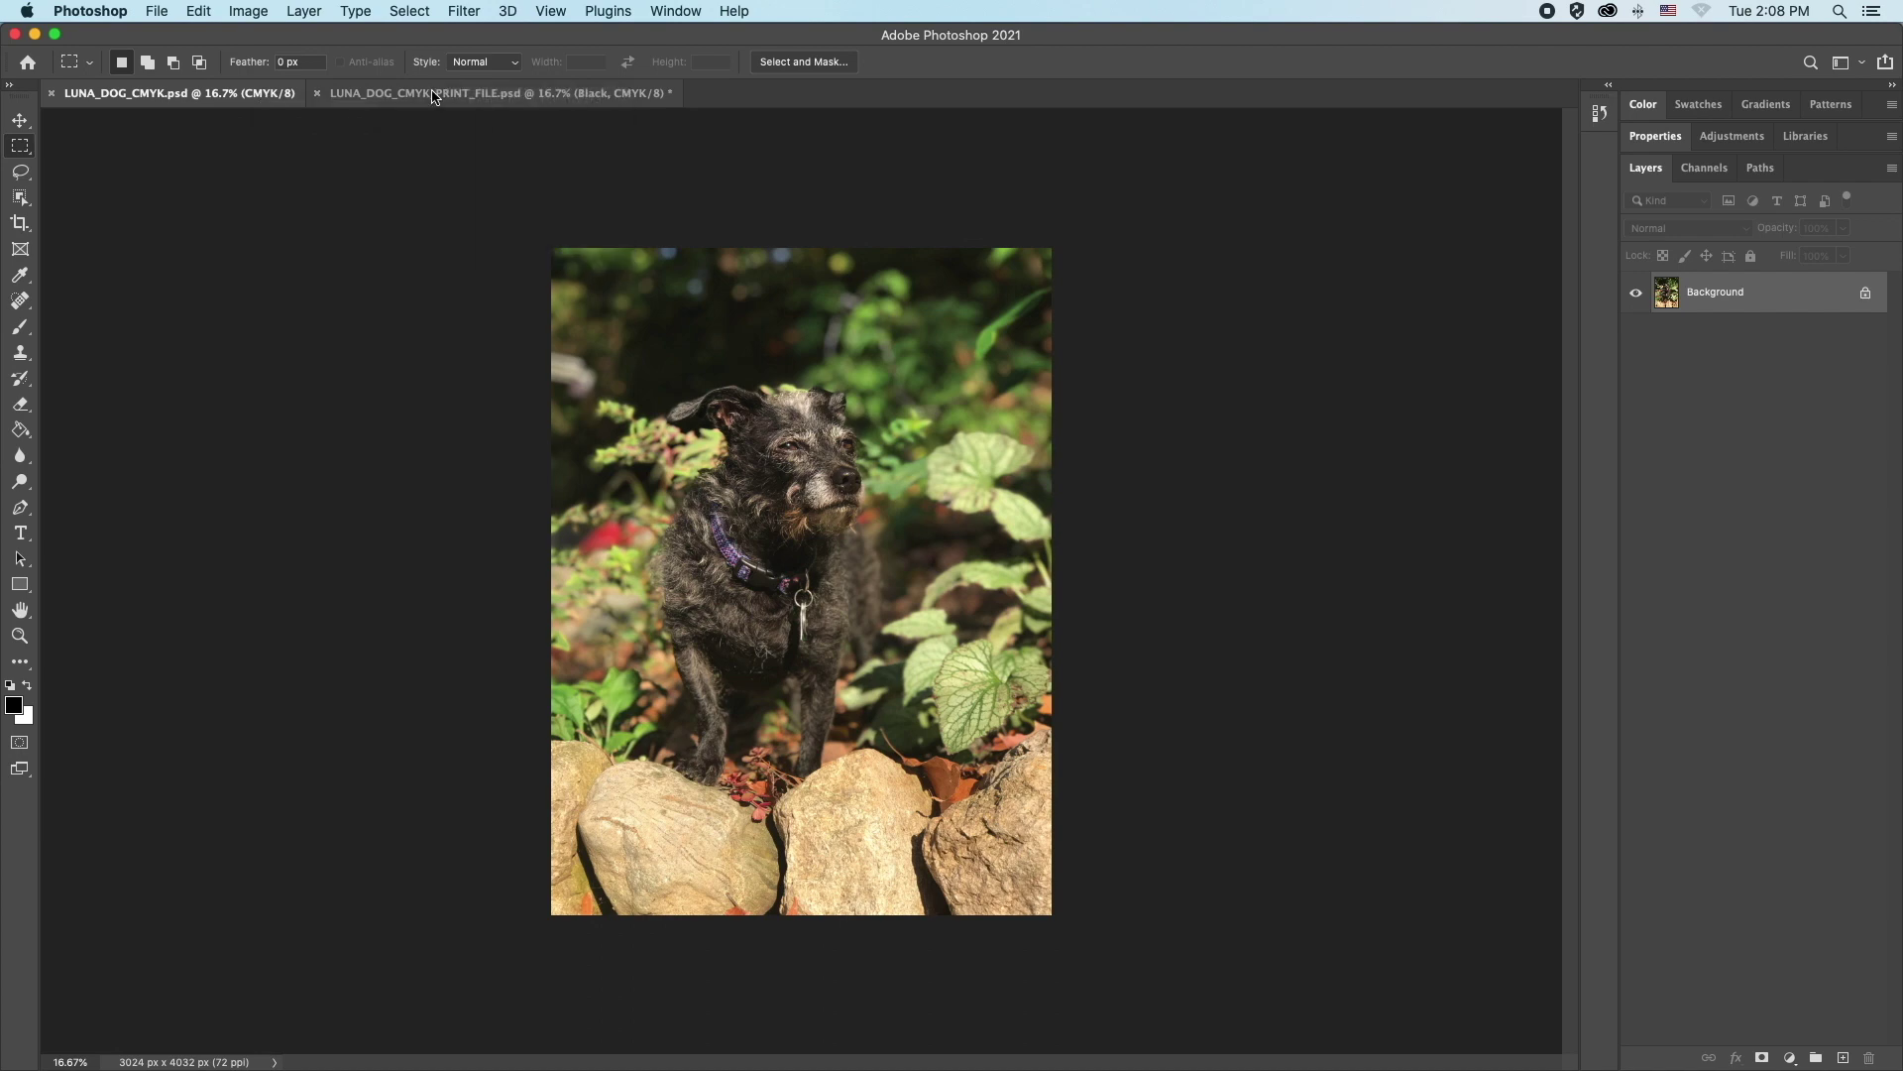
left_click(433, 97)
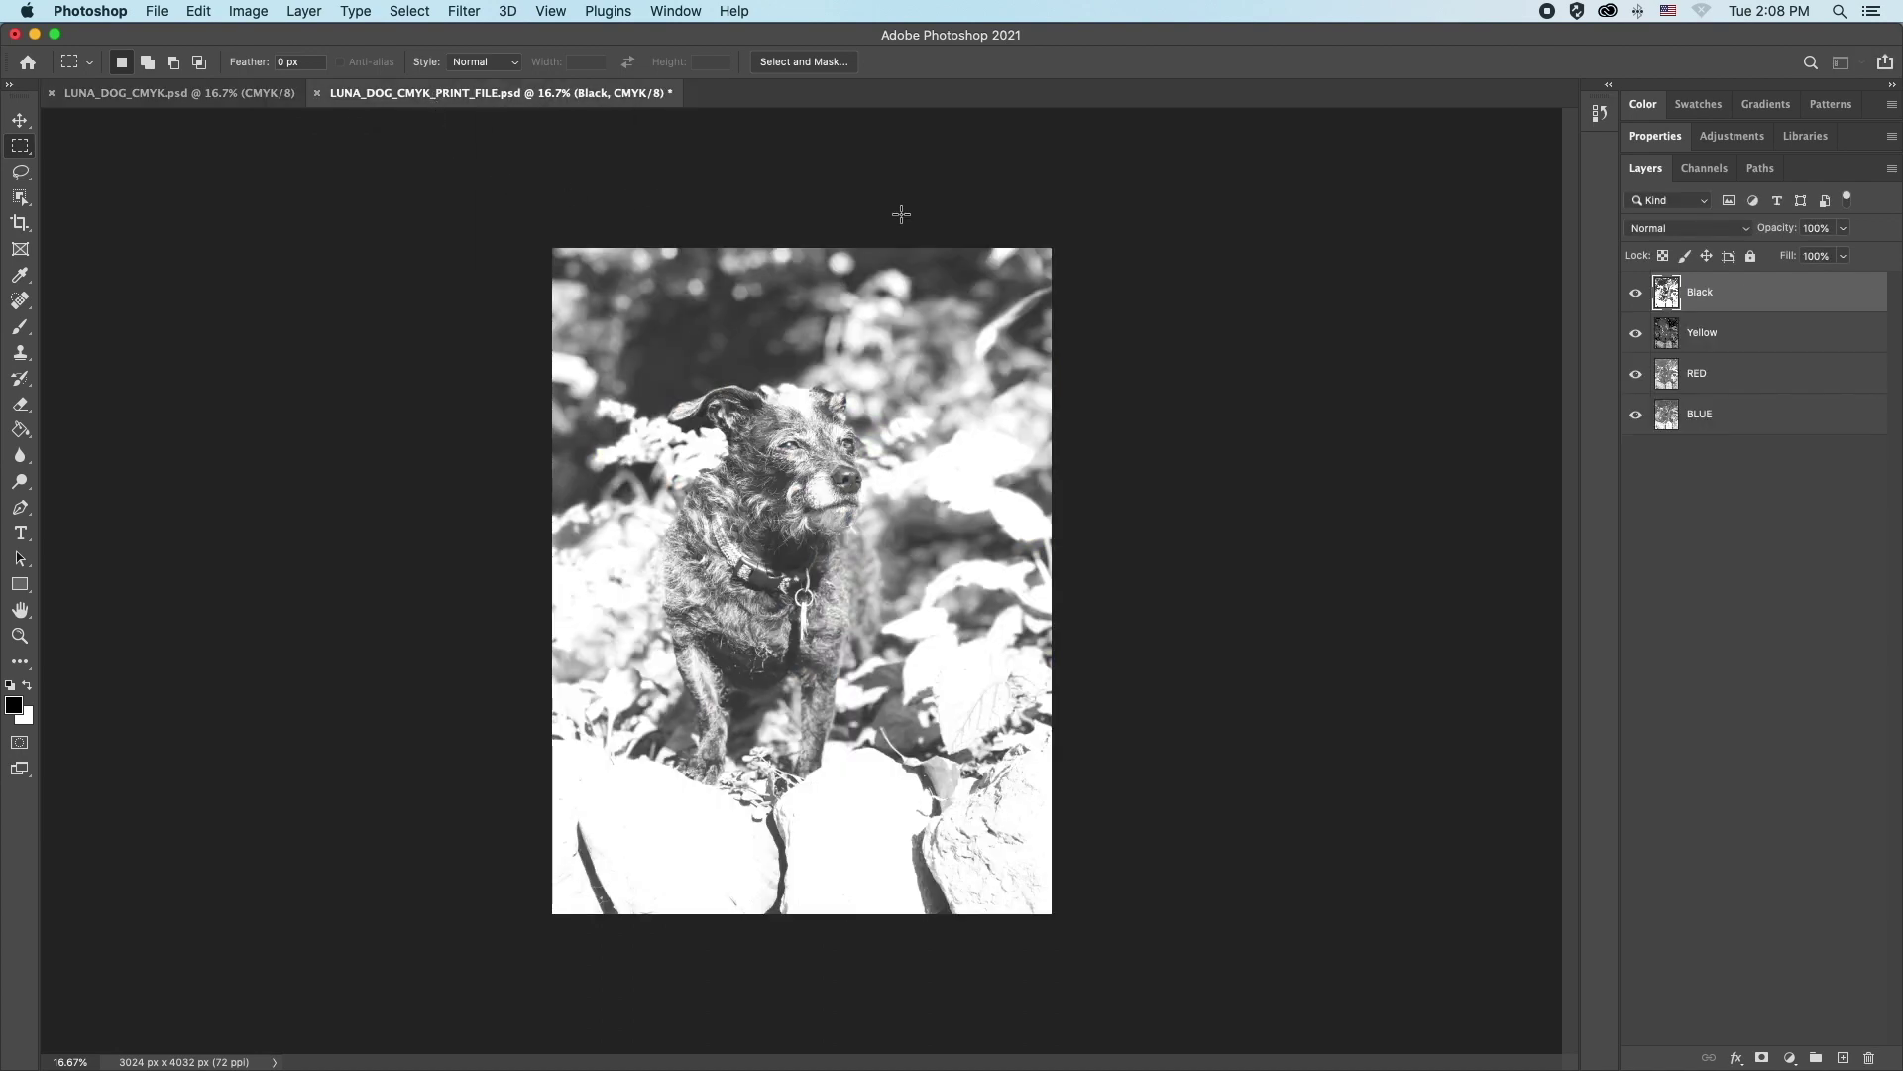
left_click(1637, 294)
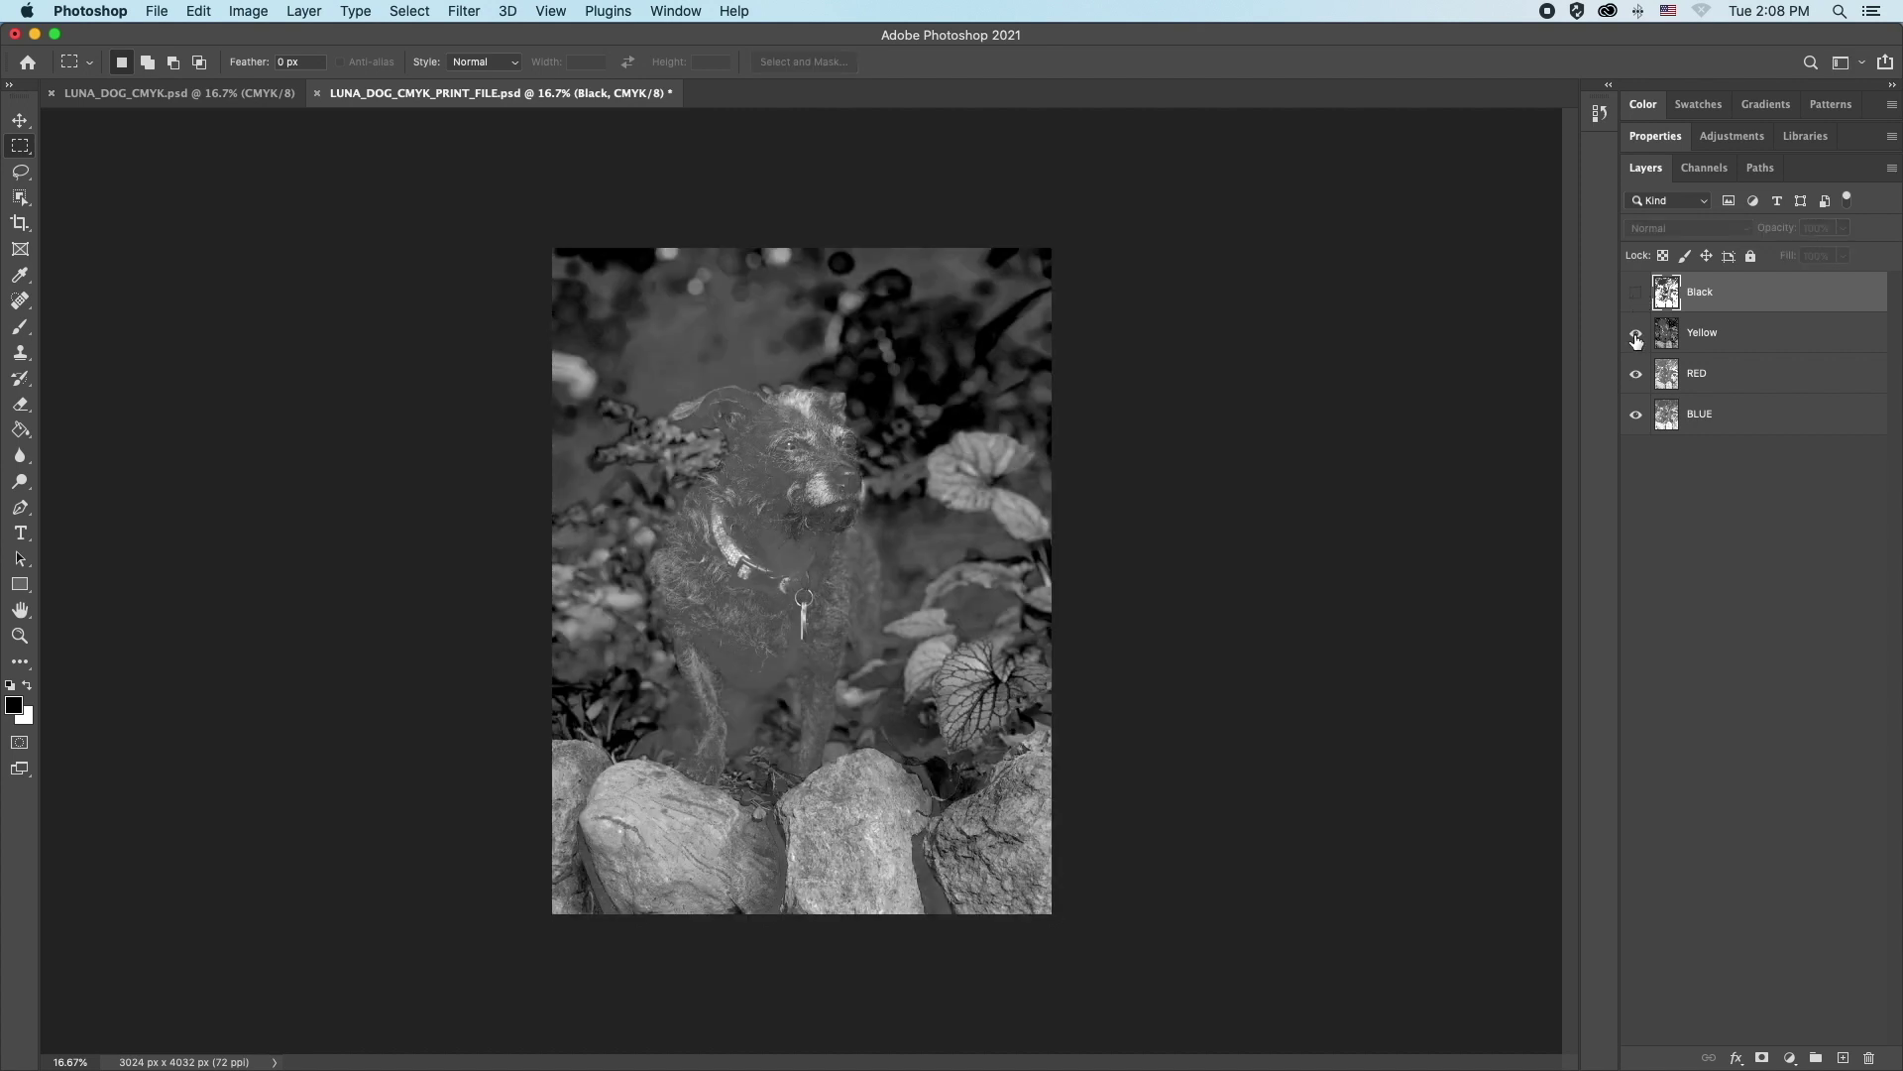
left_click(1637, 337)
left_click(1637, 376)
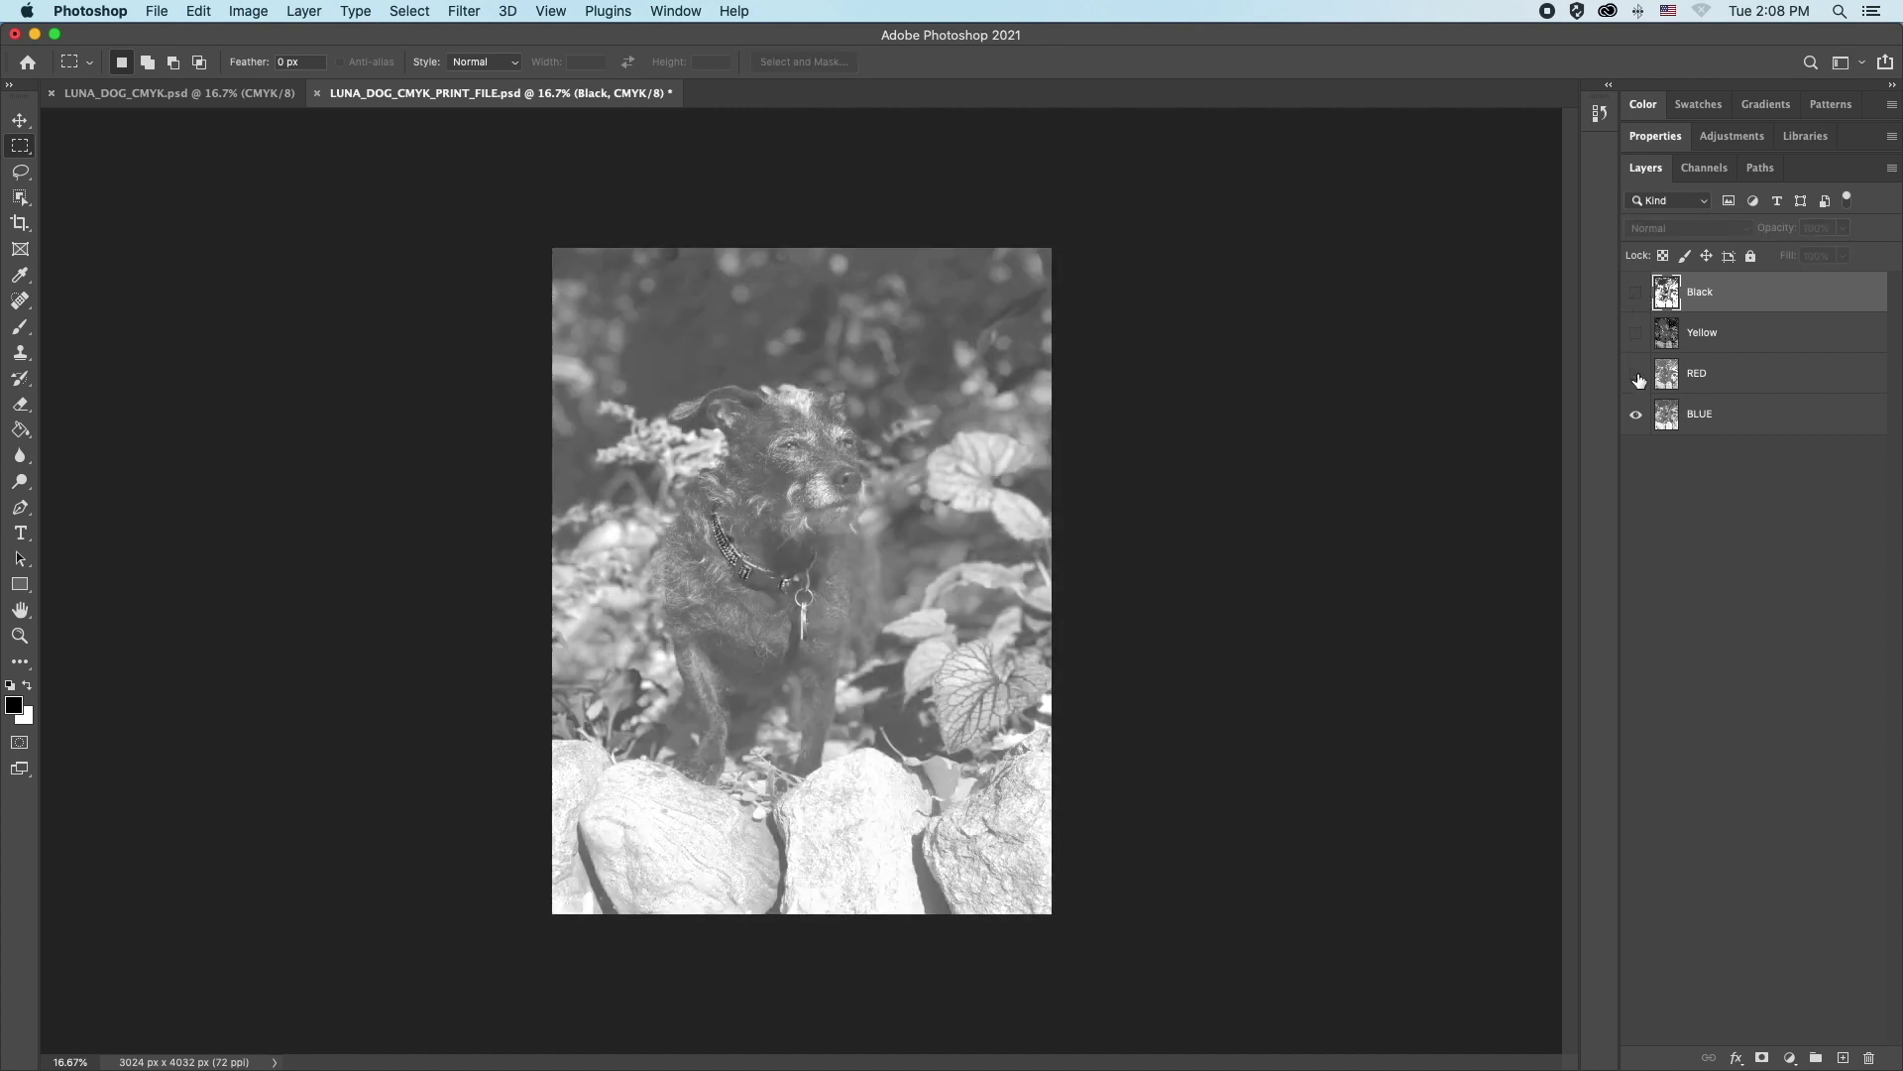
left_click(1635, 419)
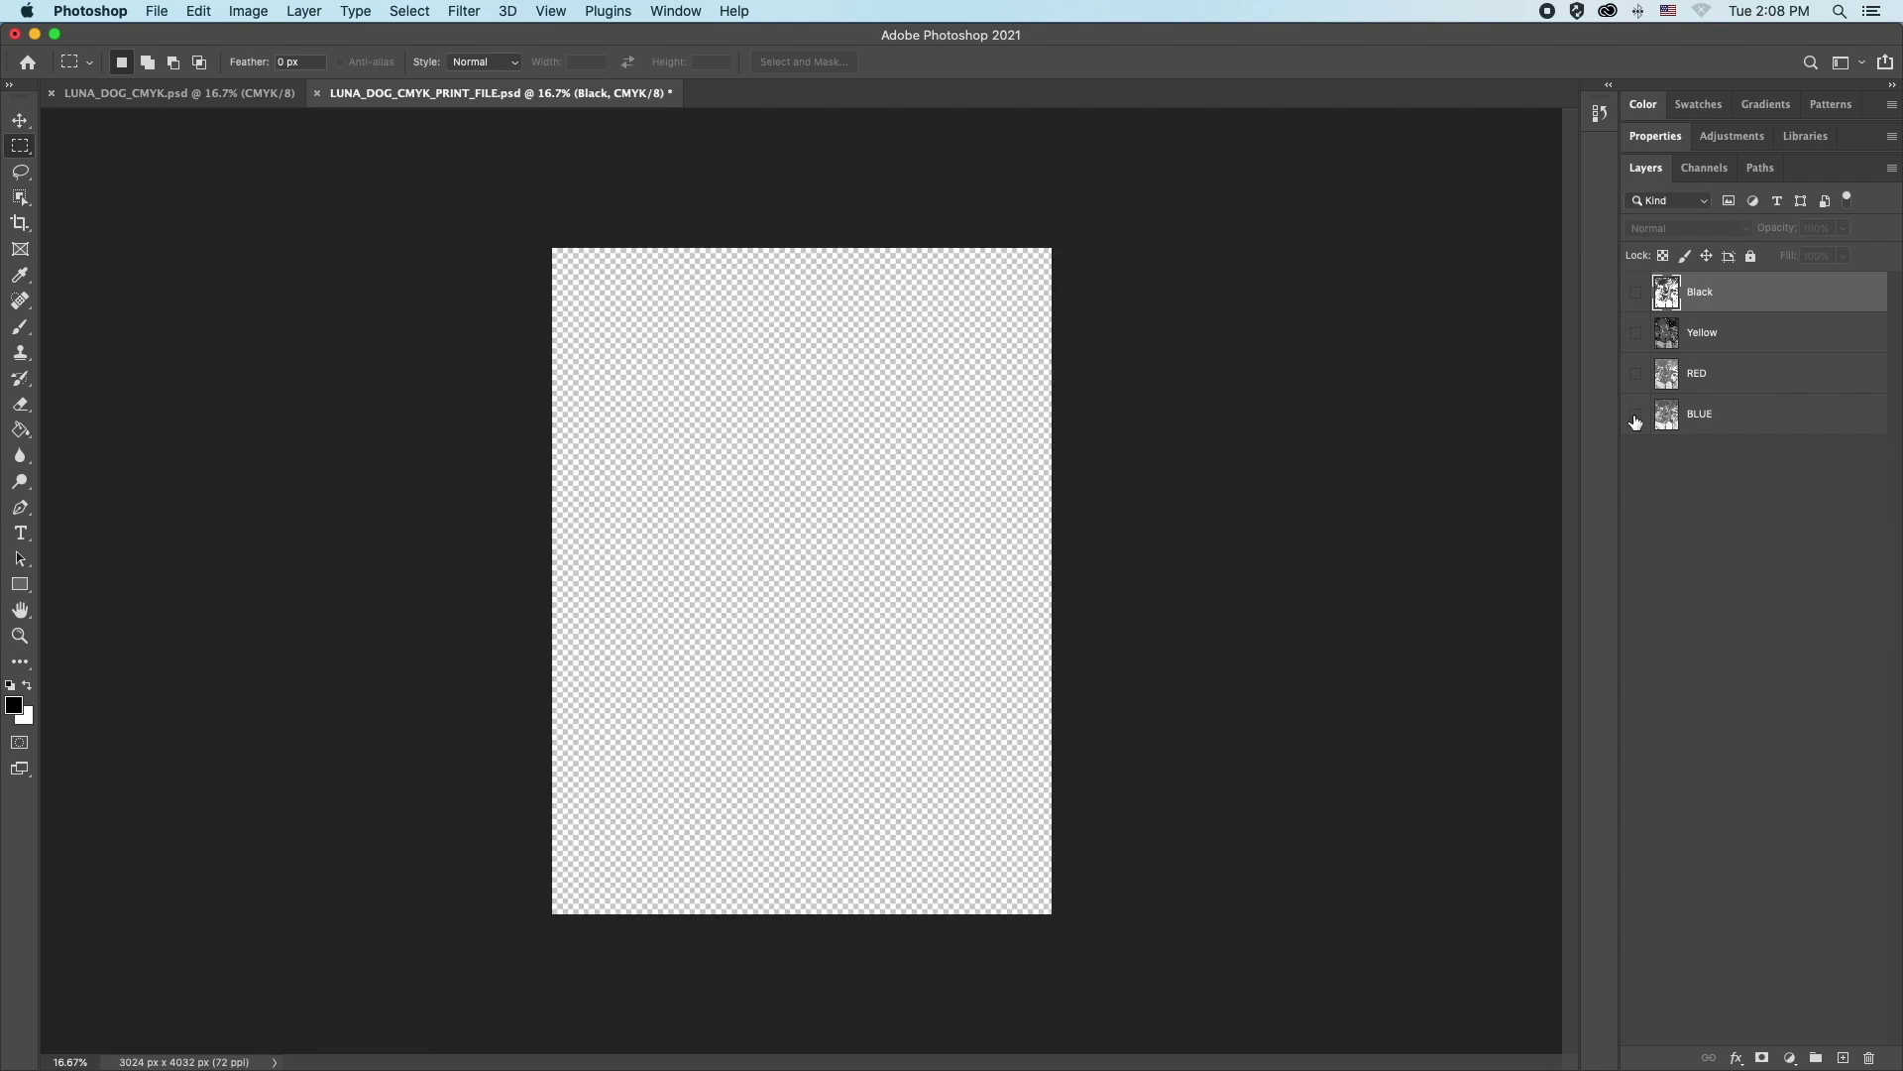
left_click(1635, 418)
left_click(1638, 377)
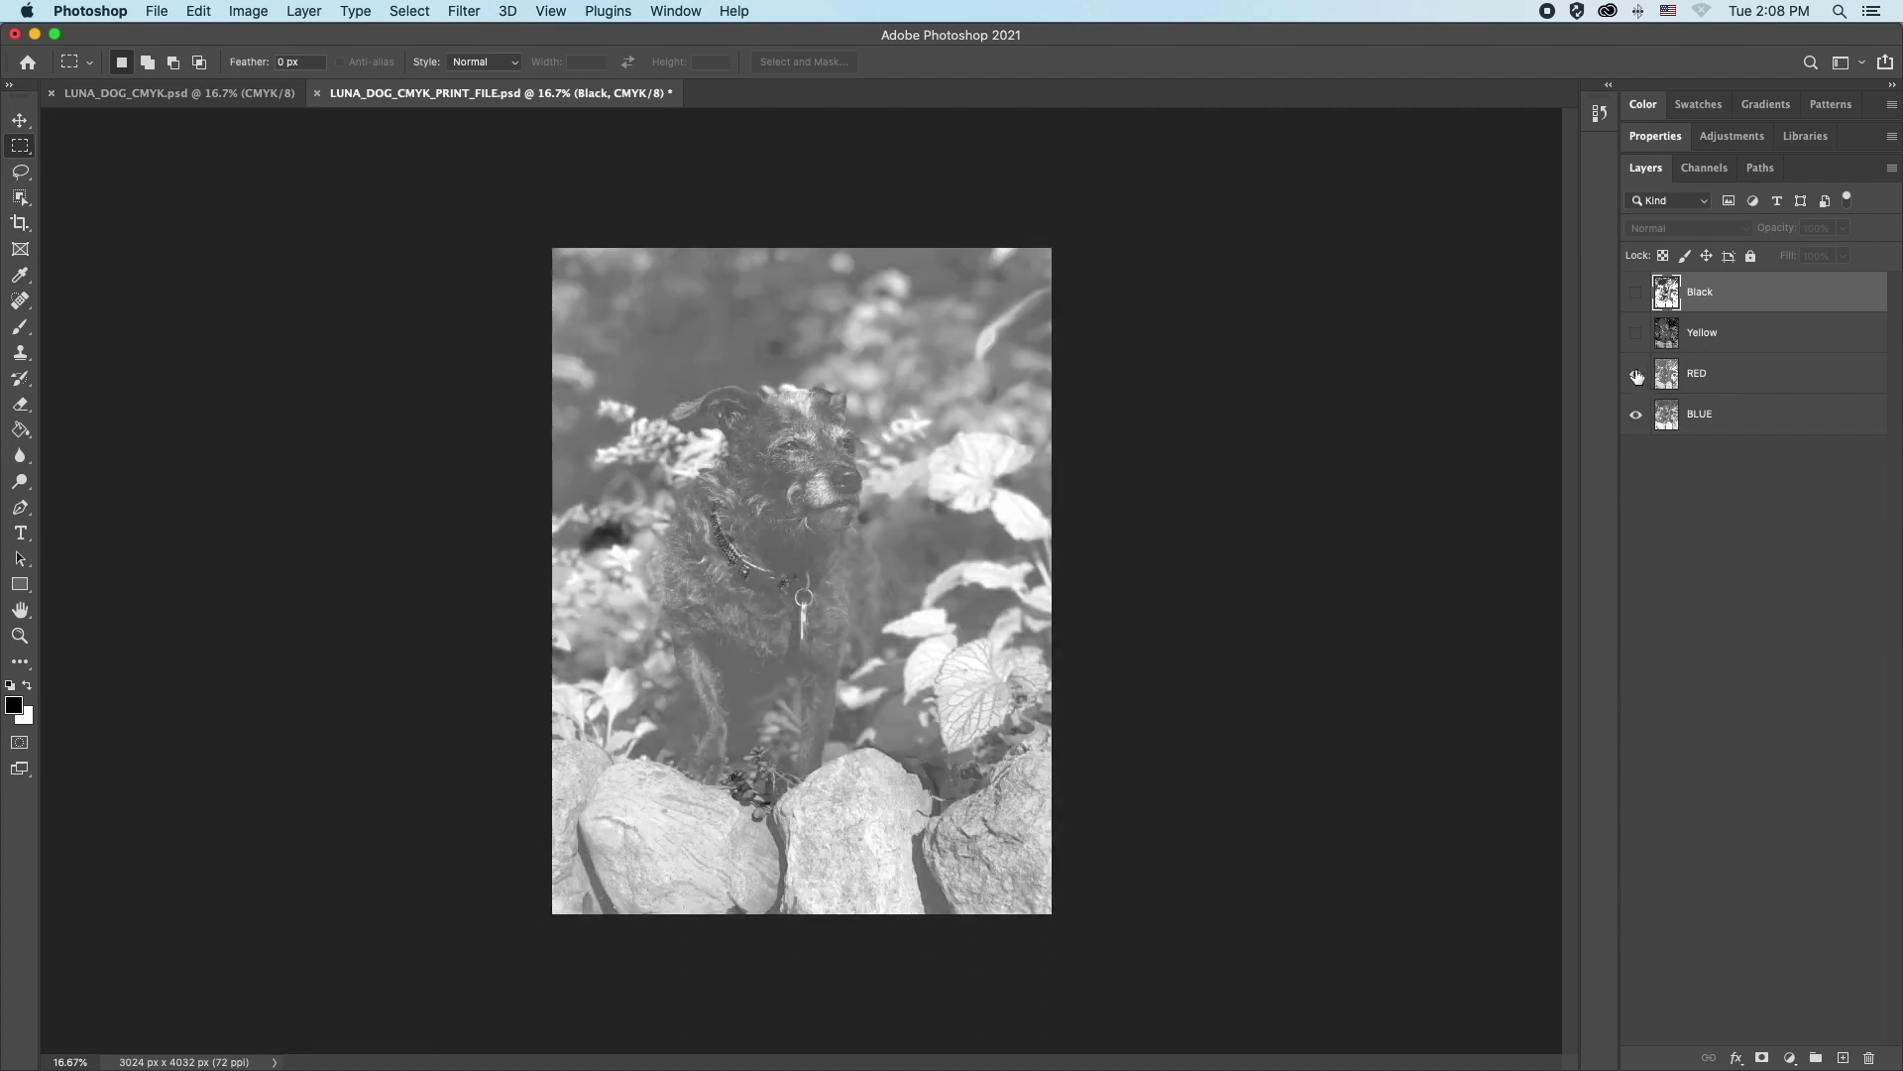
left_click(1637, 335)
left_click(1637, 293)
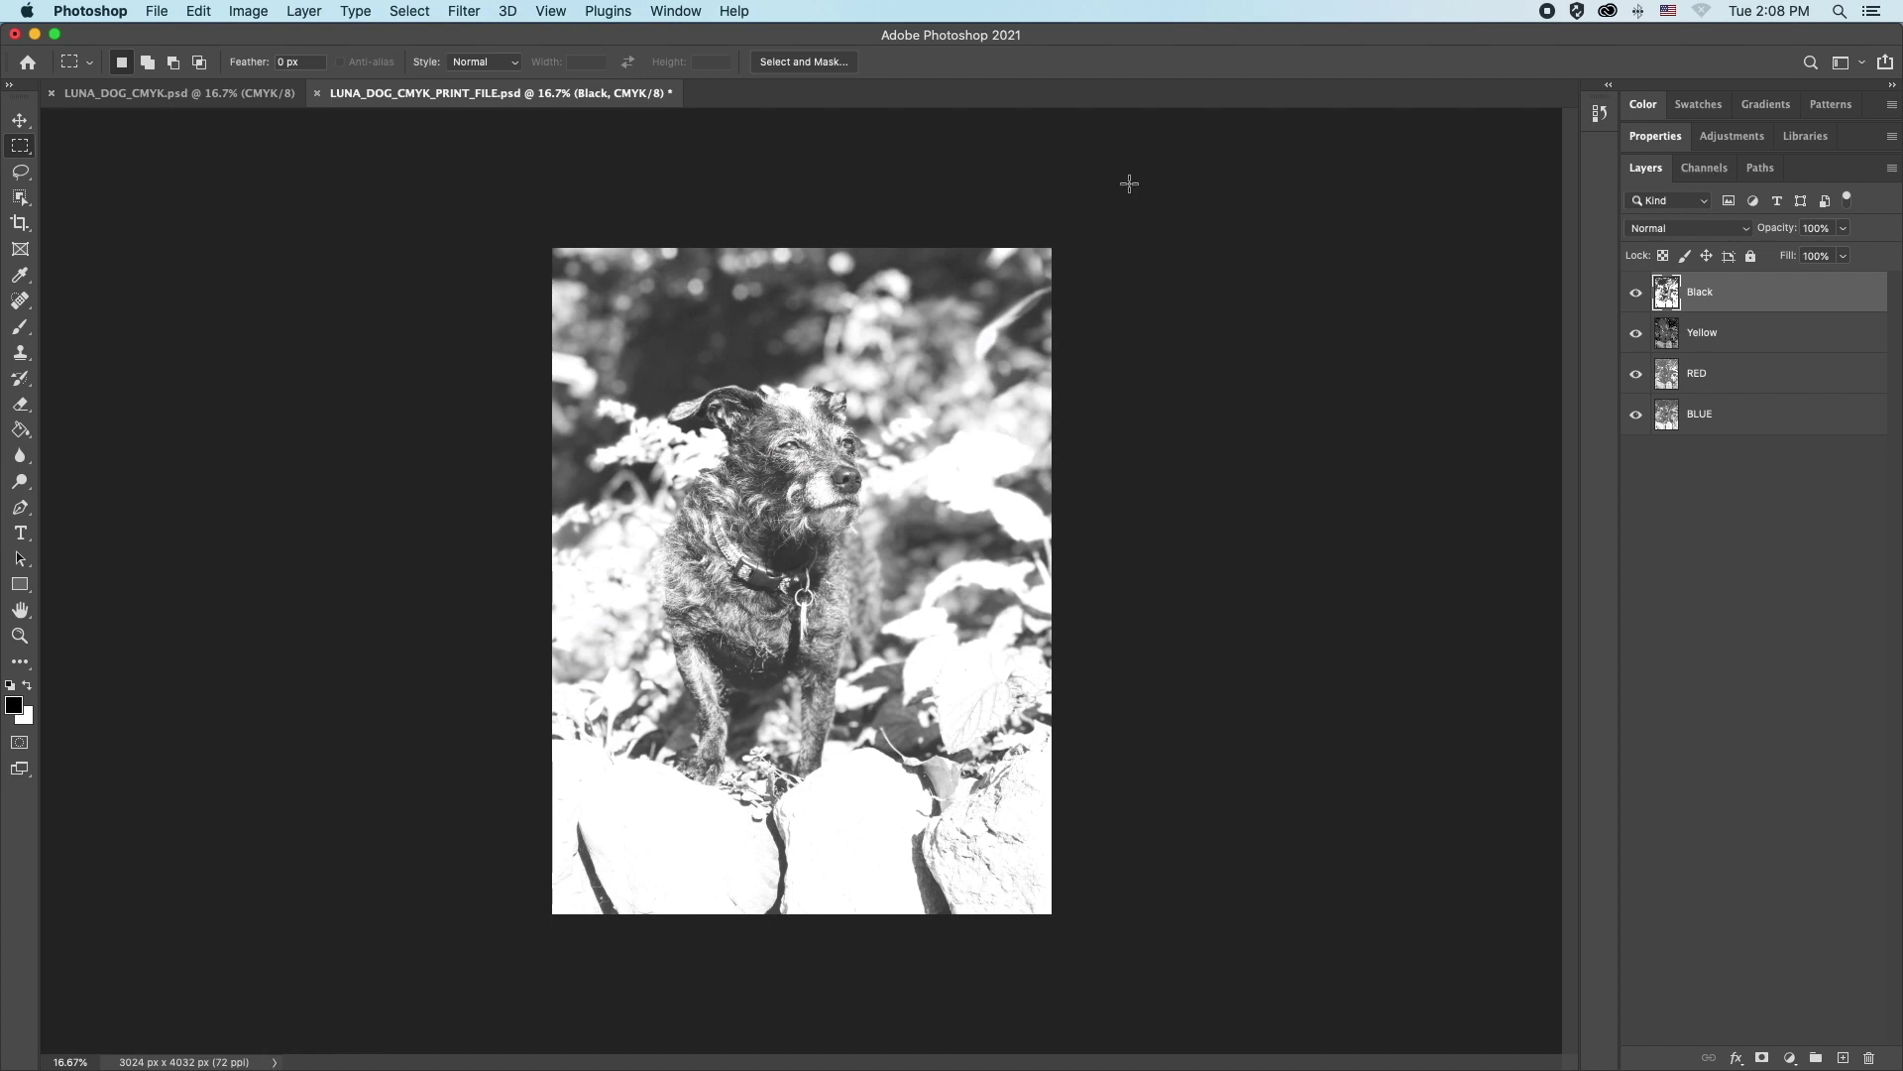
left_click(219, 96)
left_click(468, 97)
Hide the RED, Yellow and Black layers, select BLUE, and open File > Print.
right_click(1636, 377)
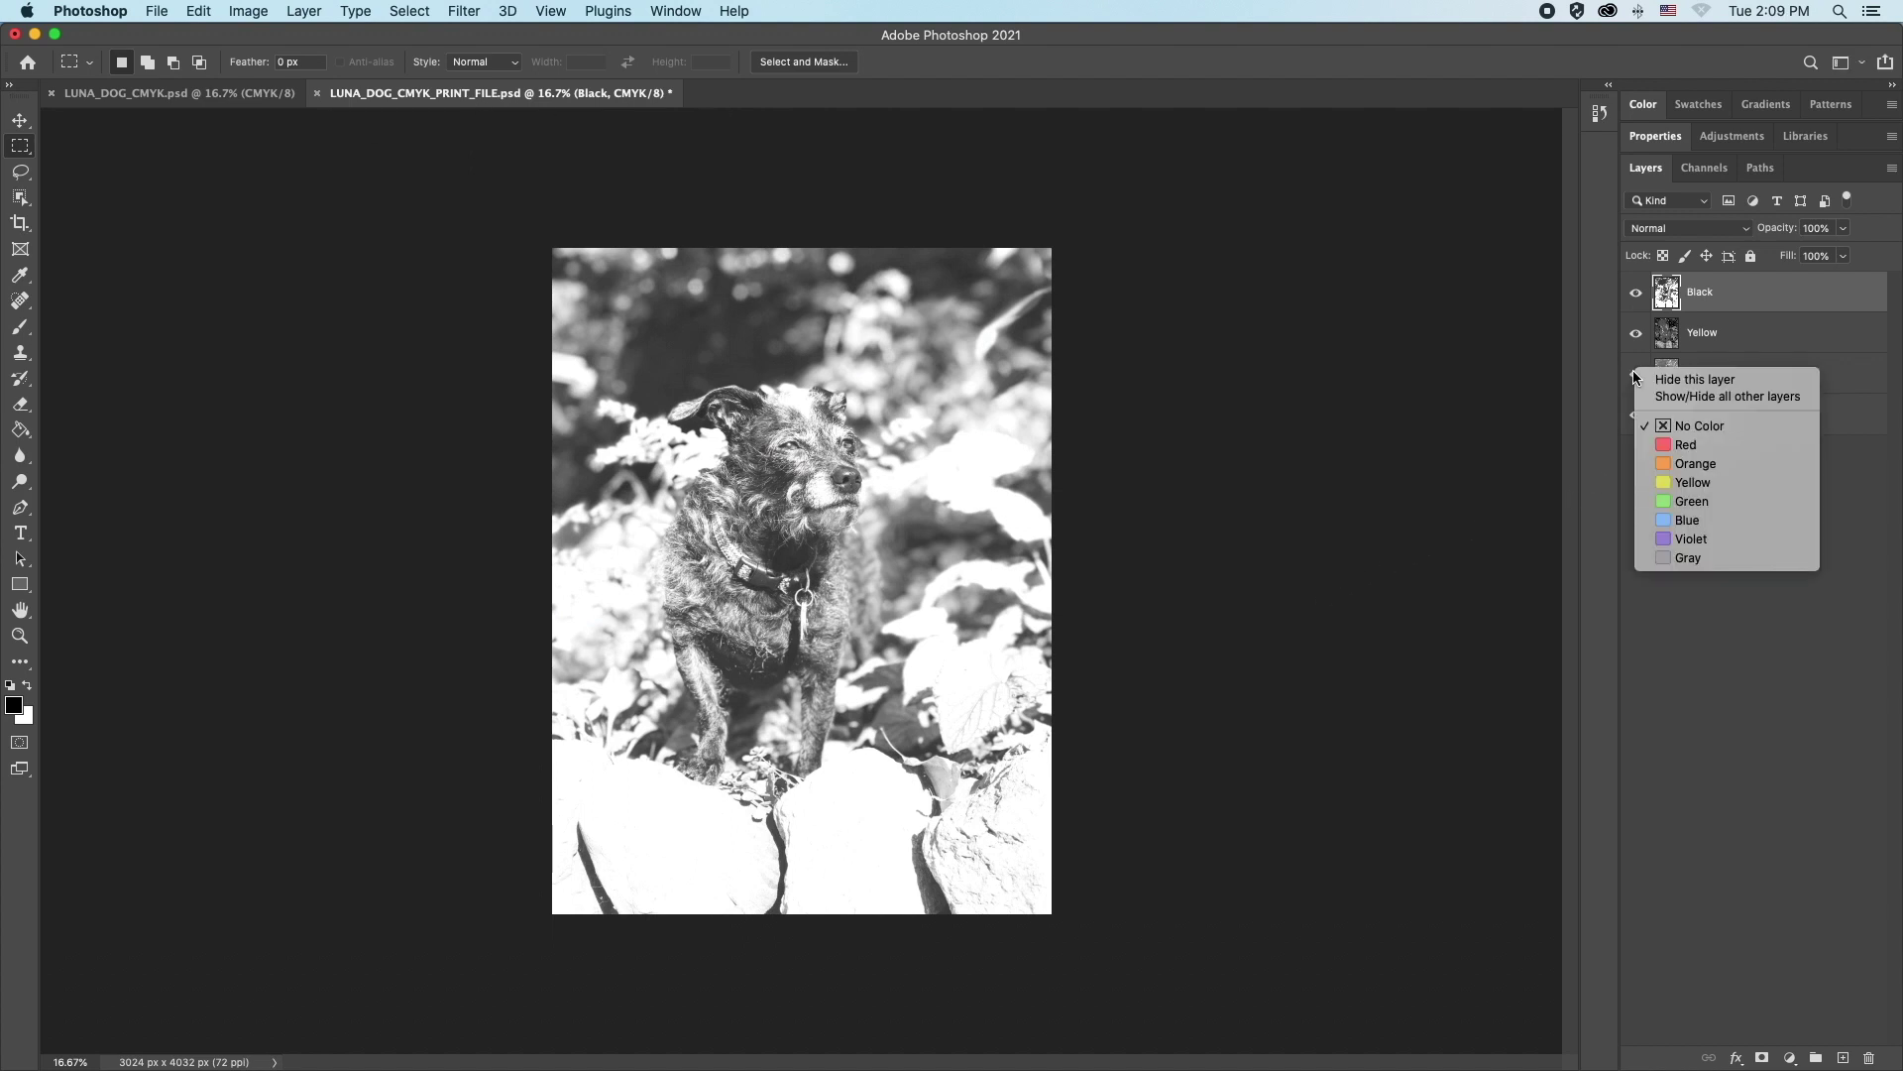
left_click(1641, 379)
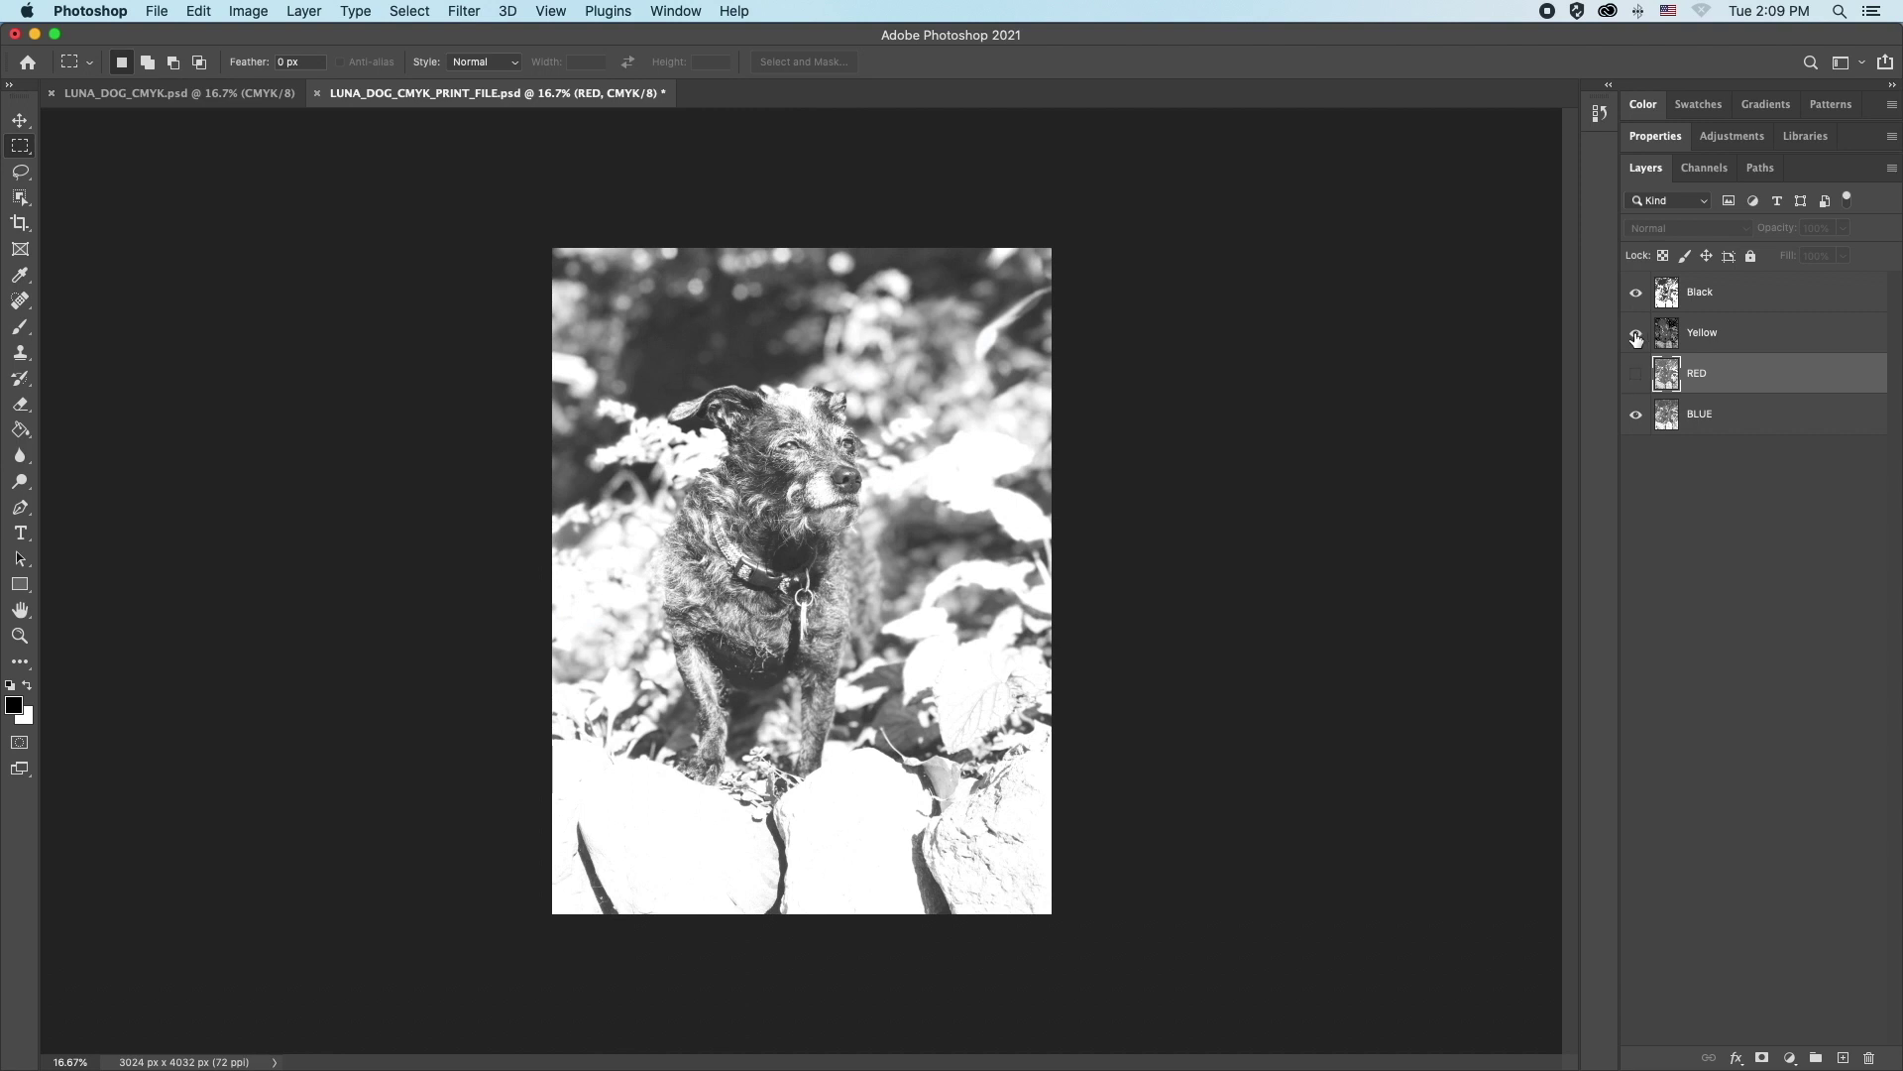
left_click(1635, 335)
left_click(1636, 292)
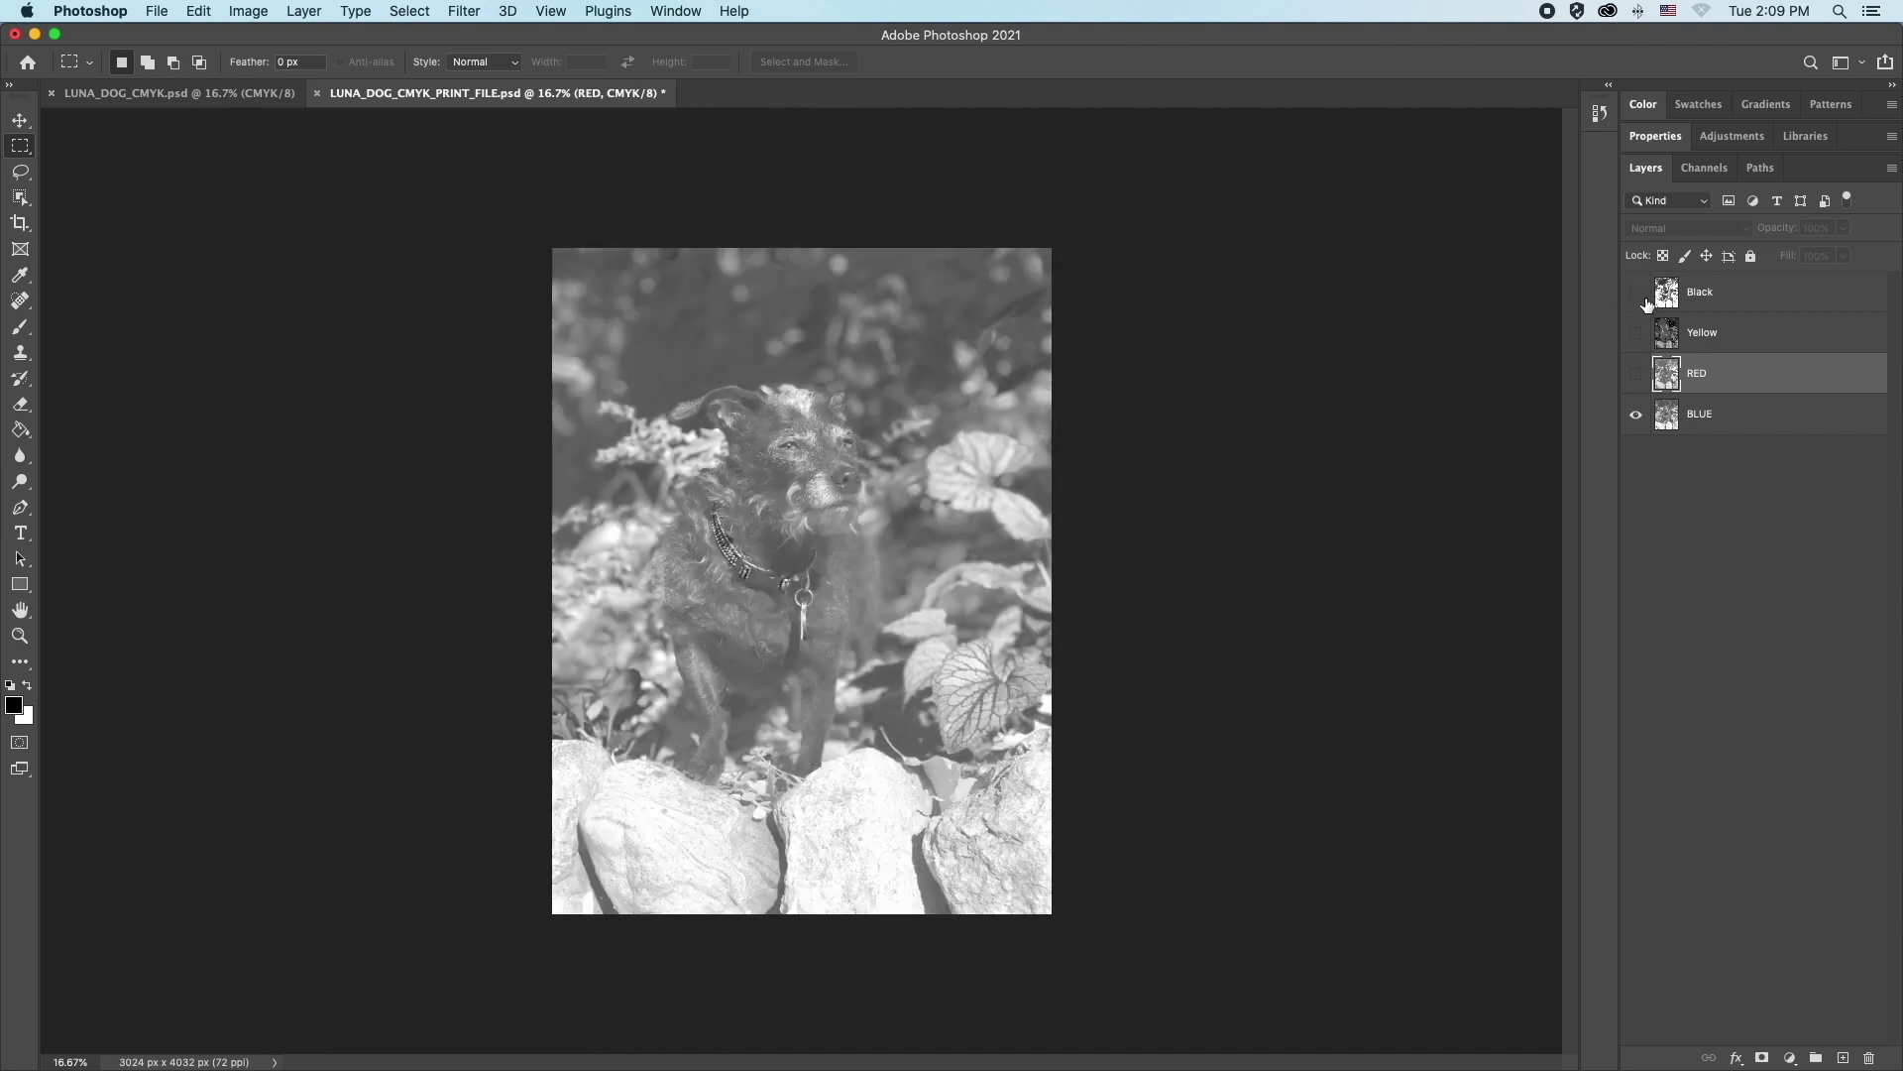
left_click(1721, 416)
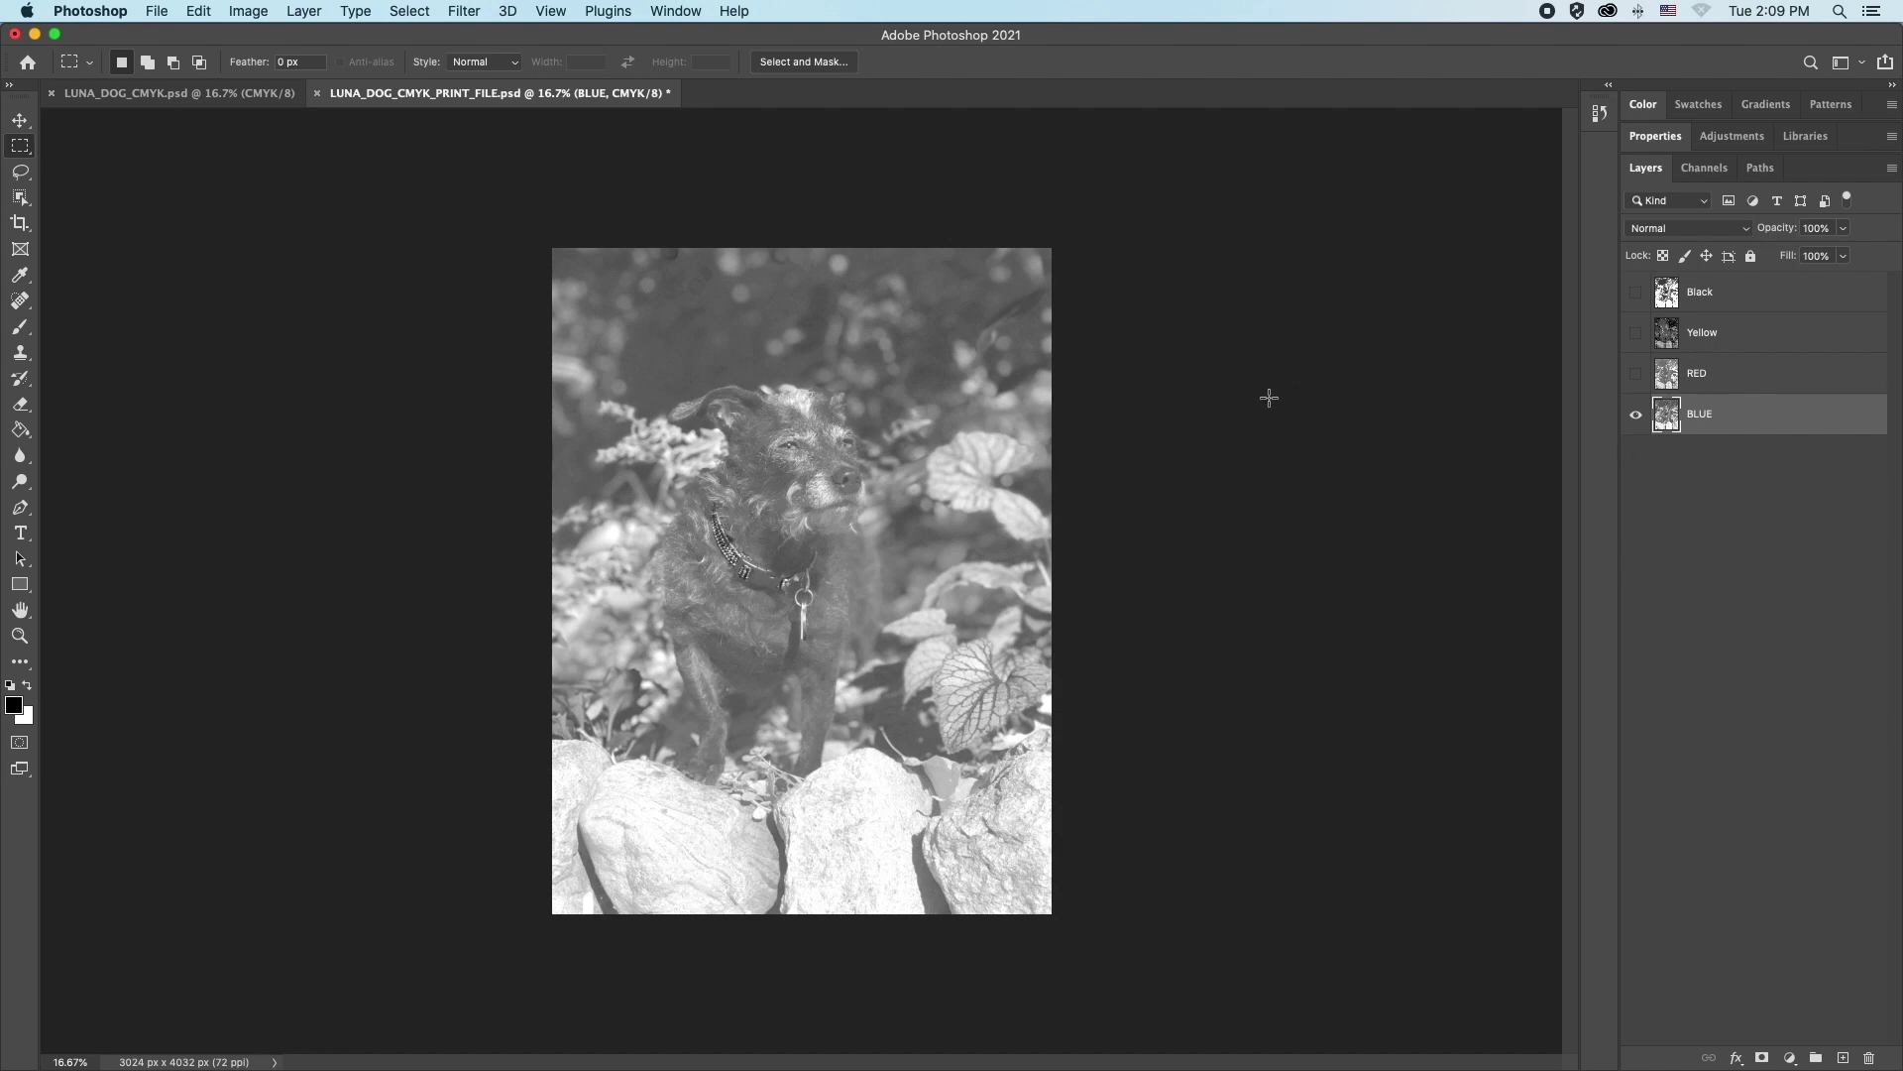
left_click(156, 12)
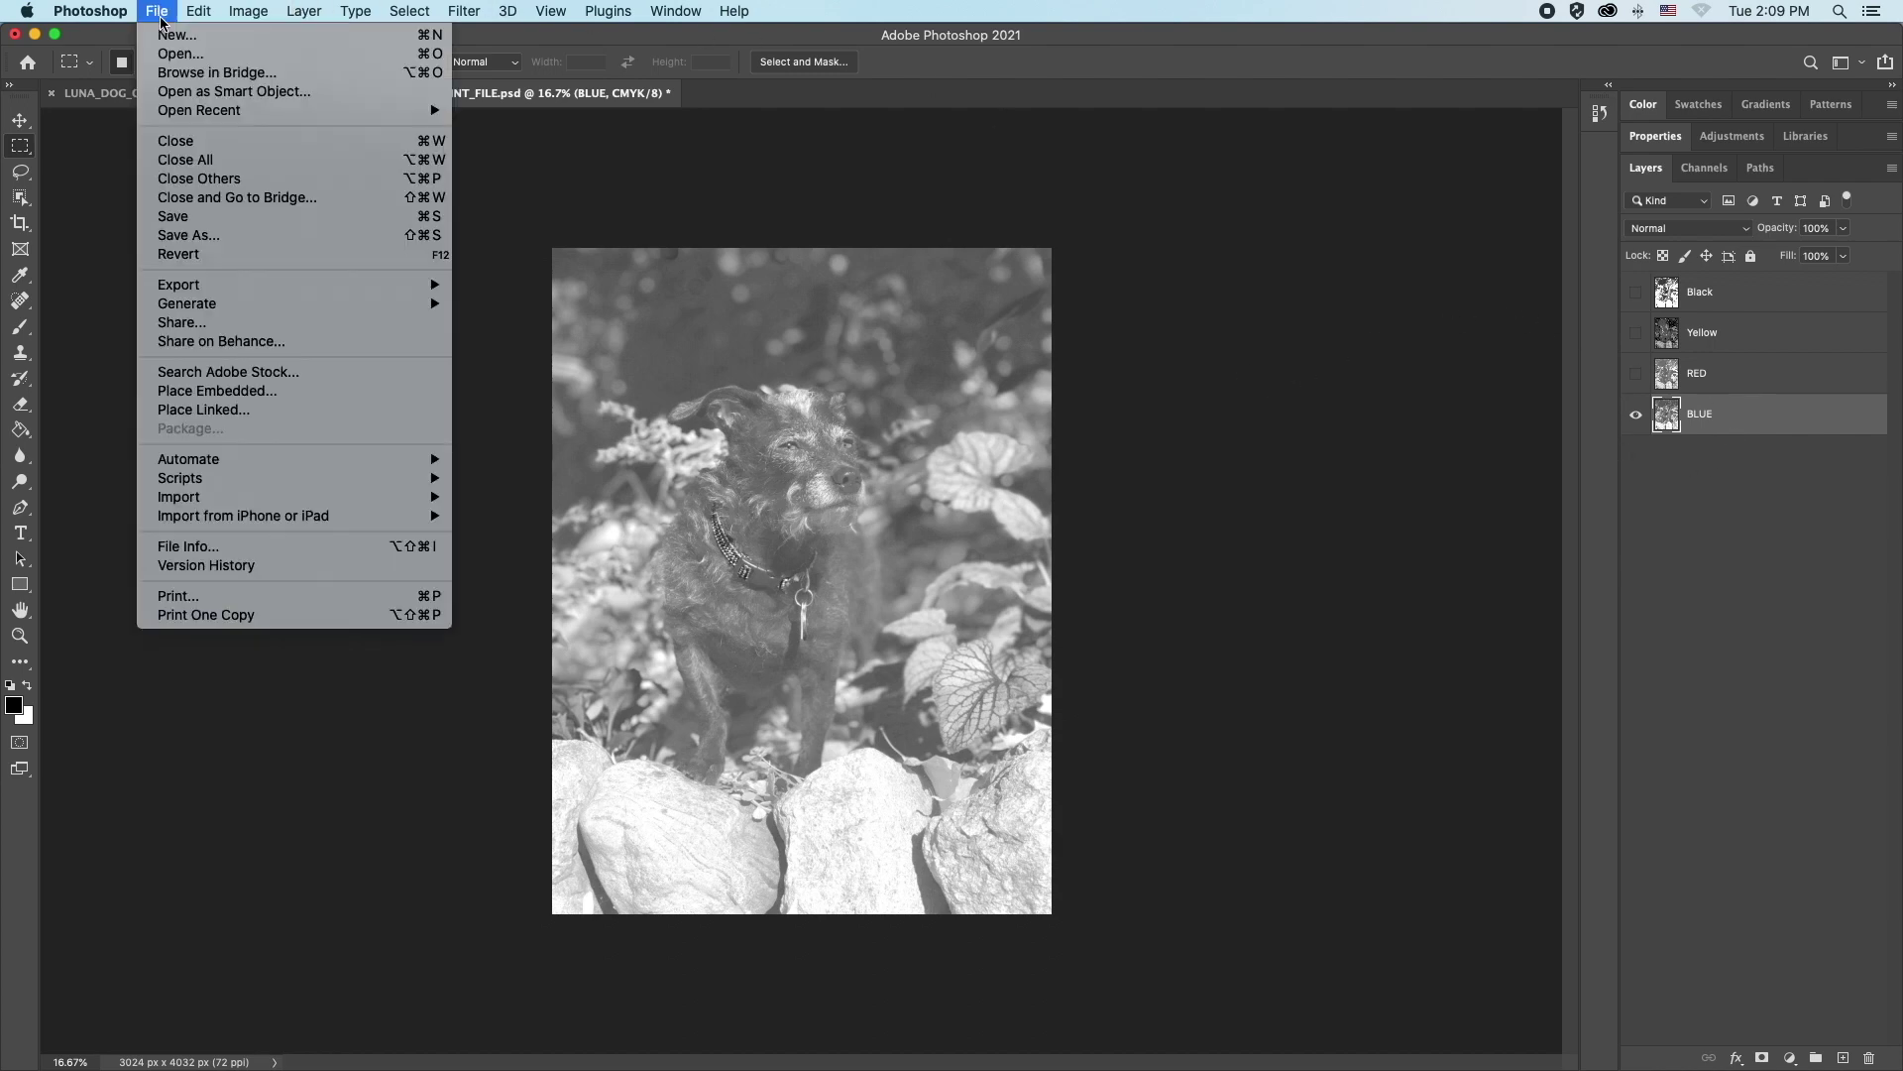
left_click(173, 597)
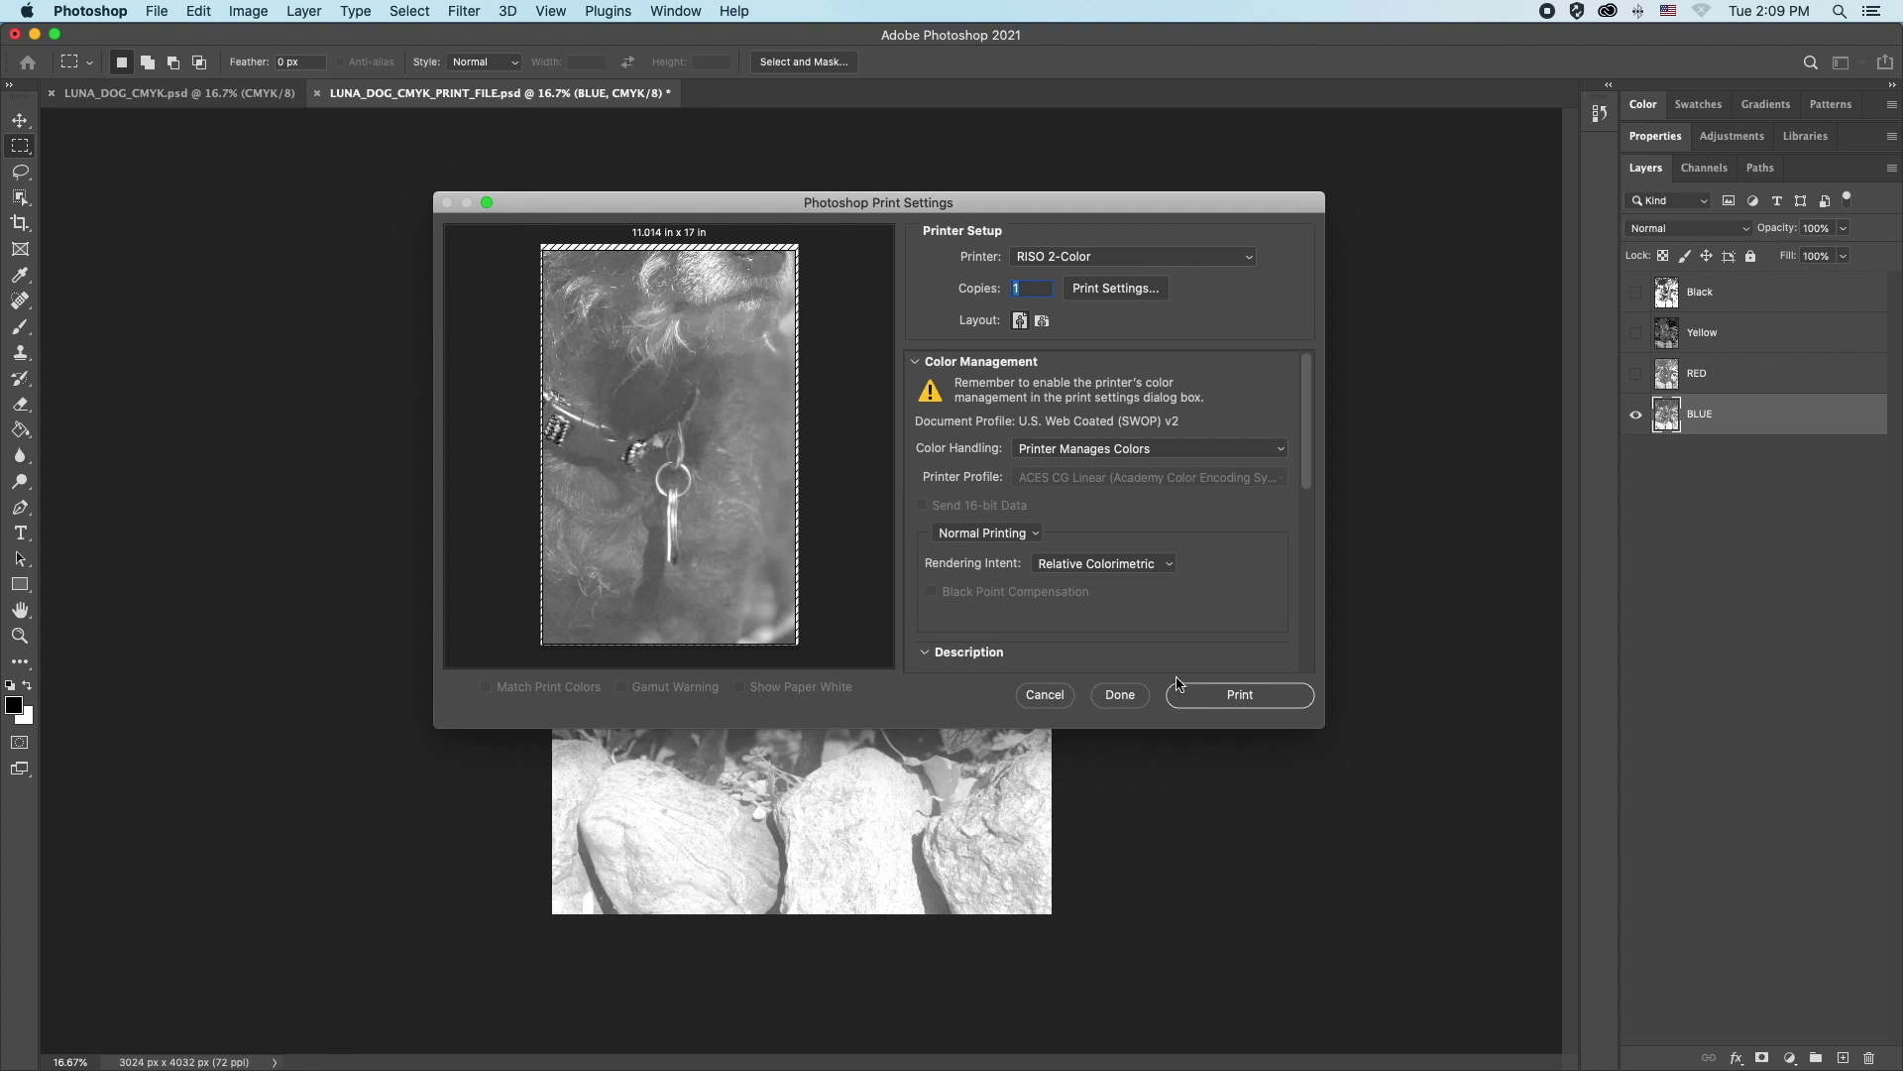
Cancel printing and resize the image to 300 ppi with a 10-inch width.
left_click(1055, 695)
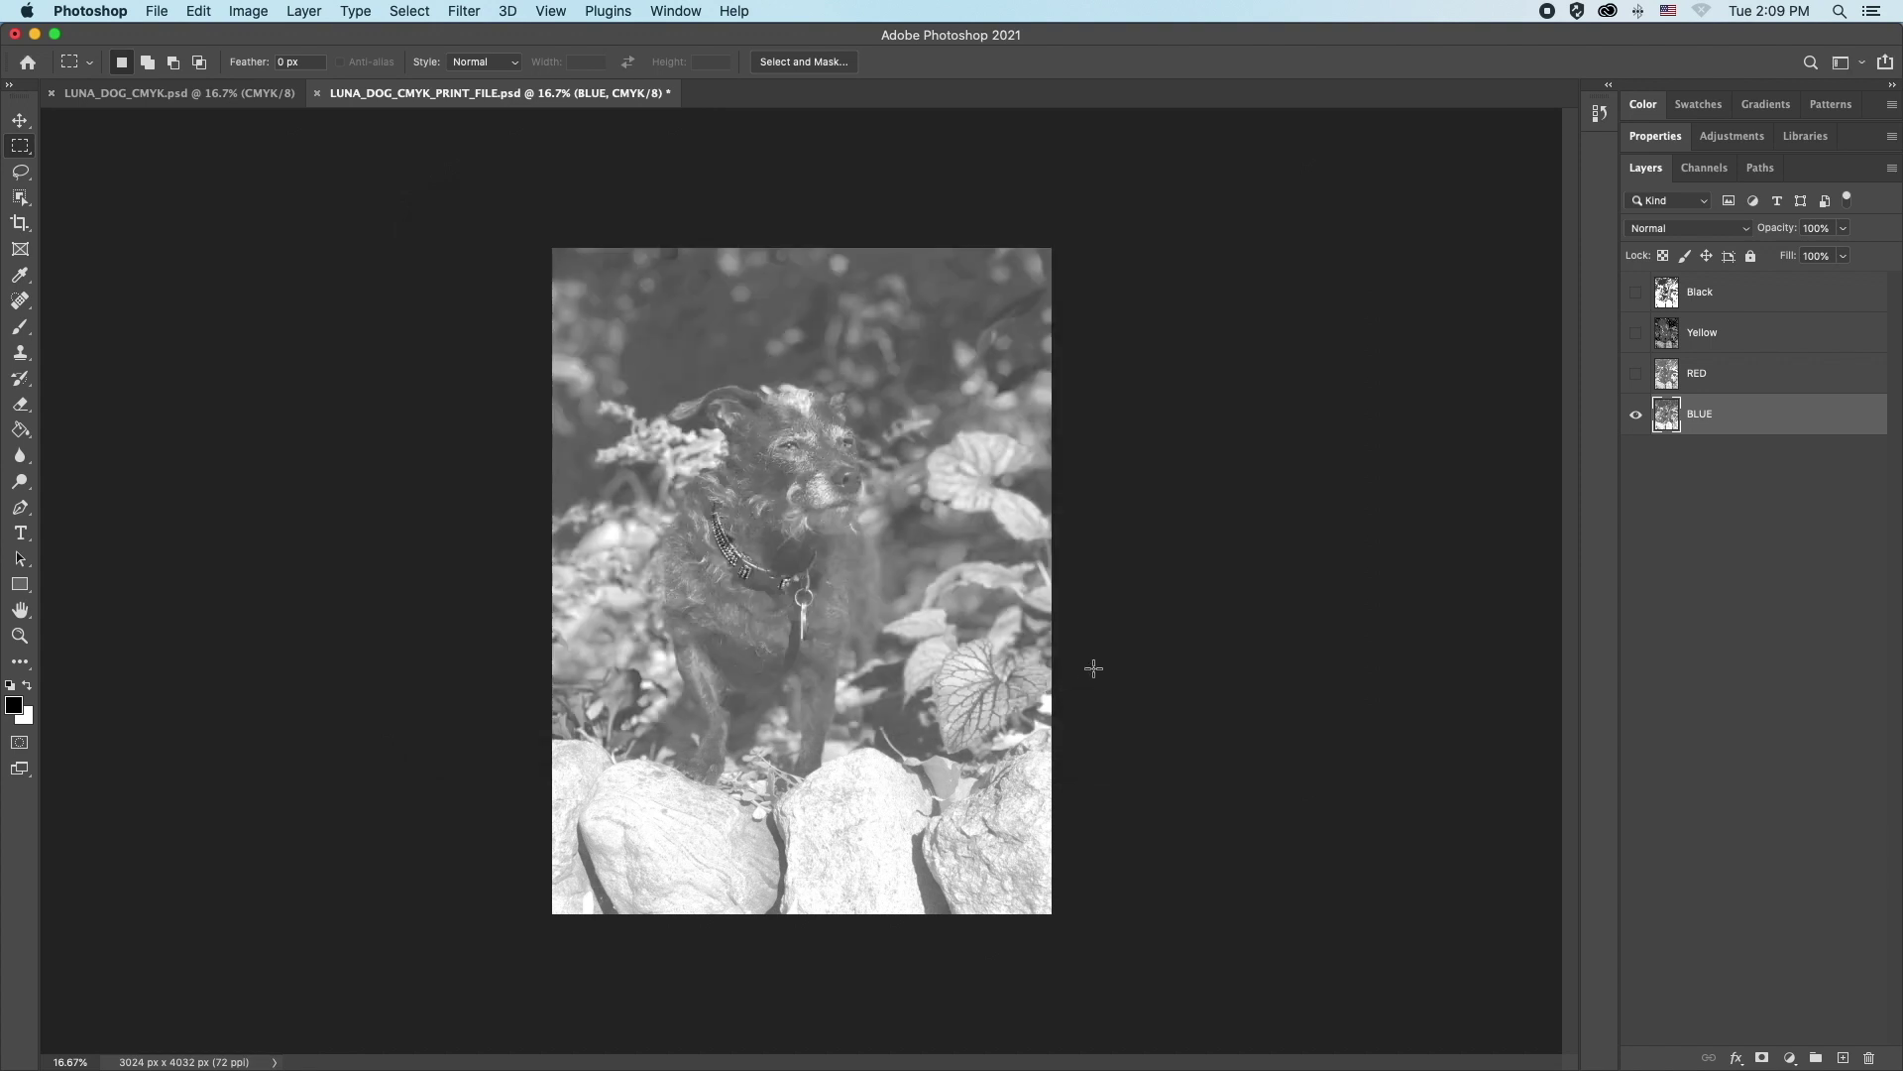
left_click(293, 9)
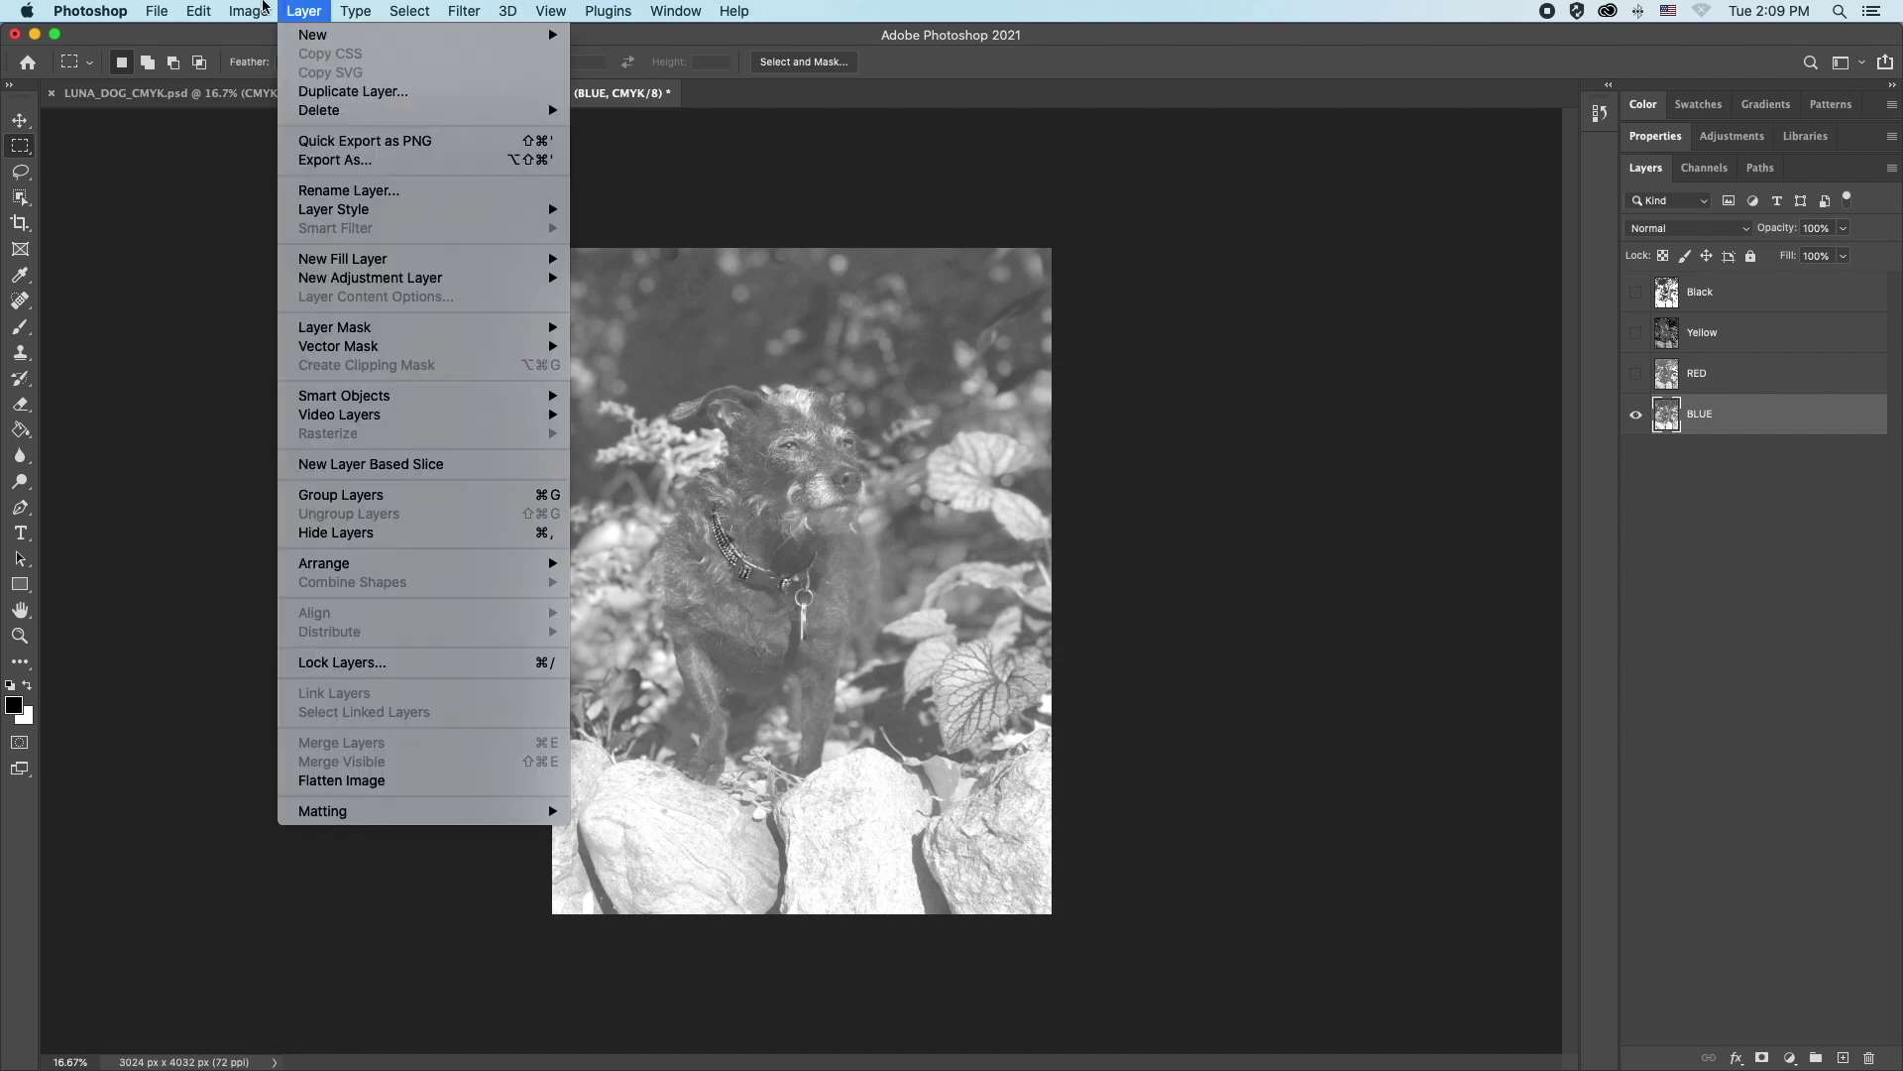
left_click(280, 167)
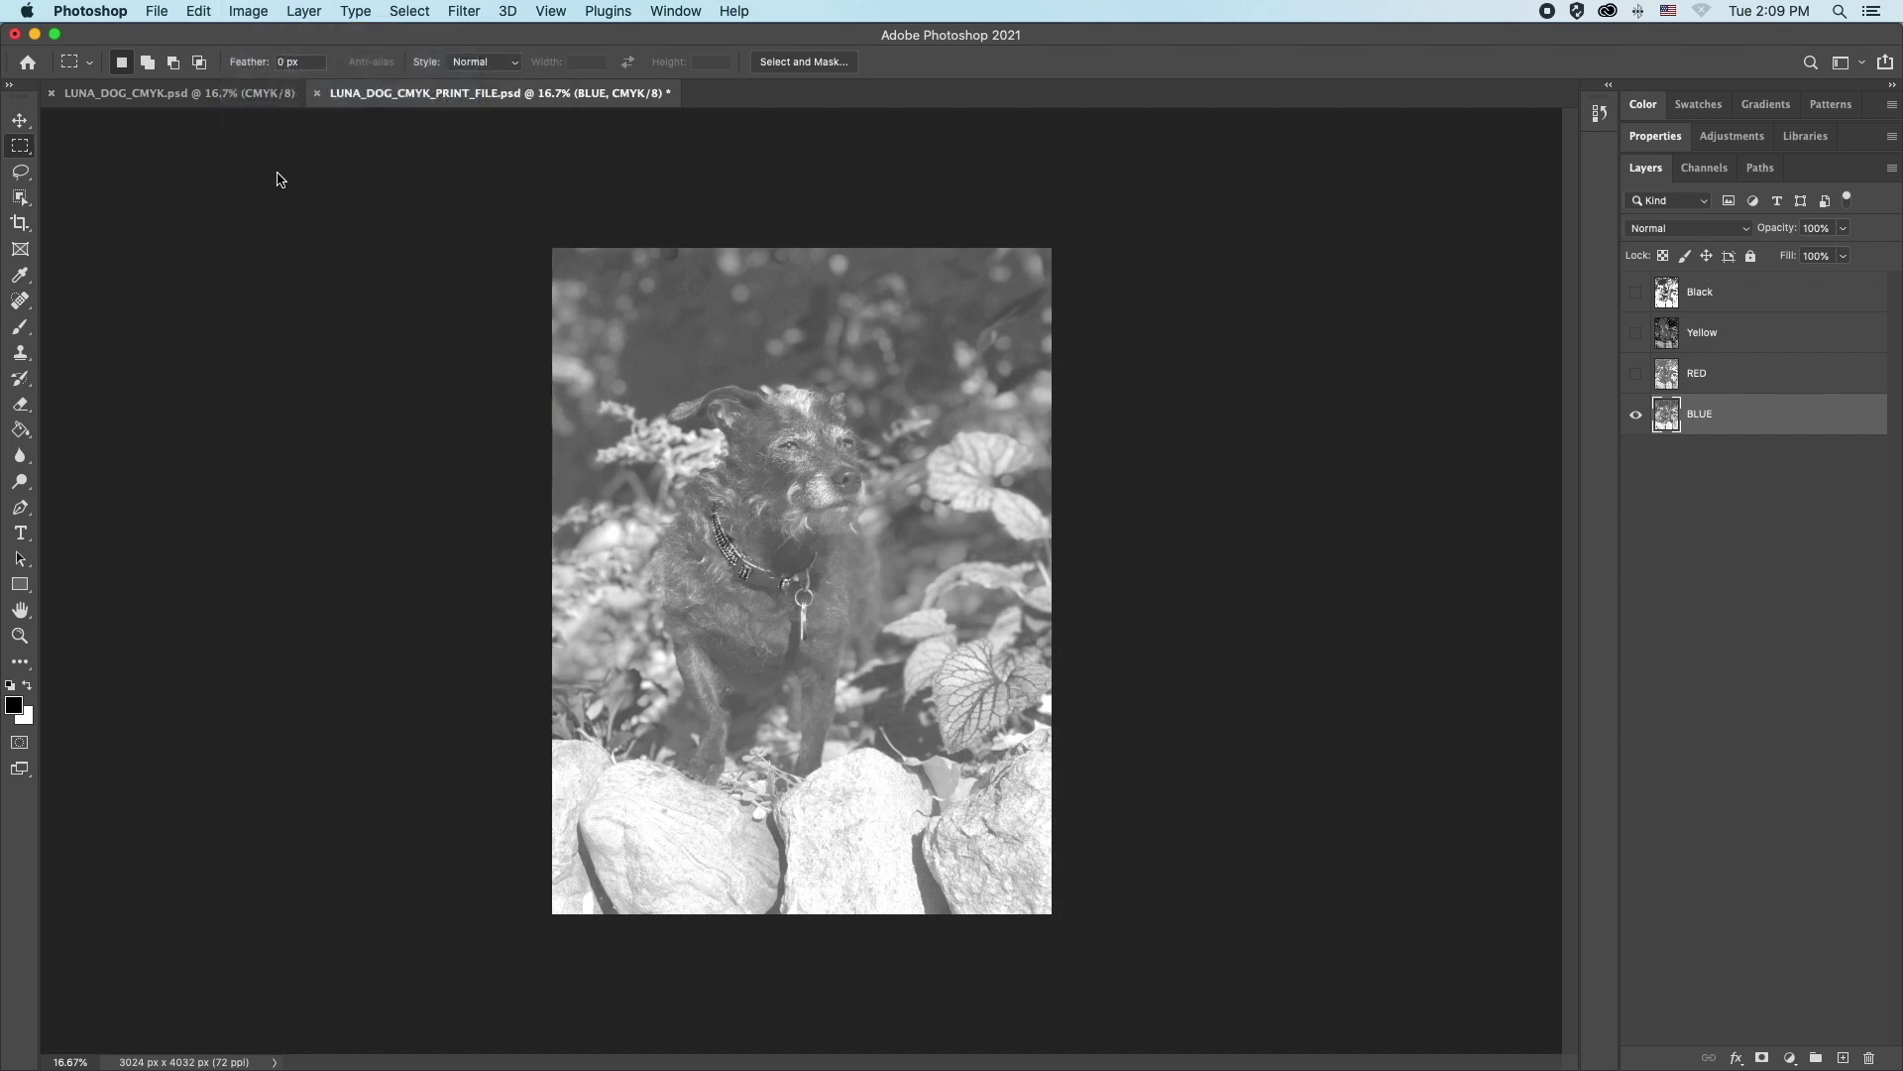
left_click(1073, 520)
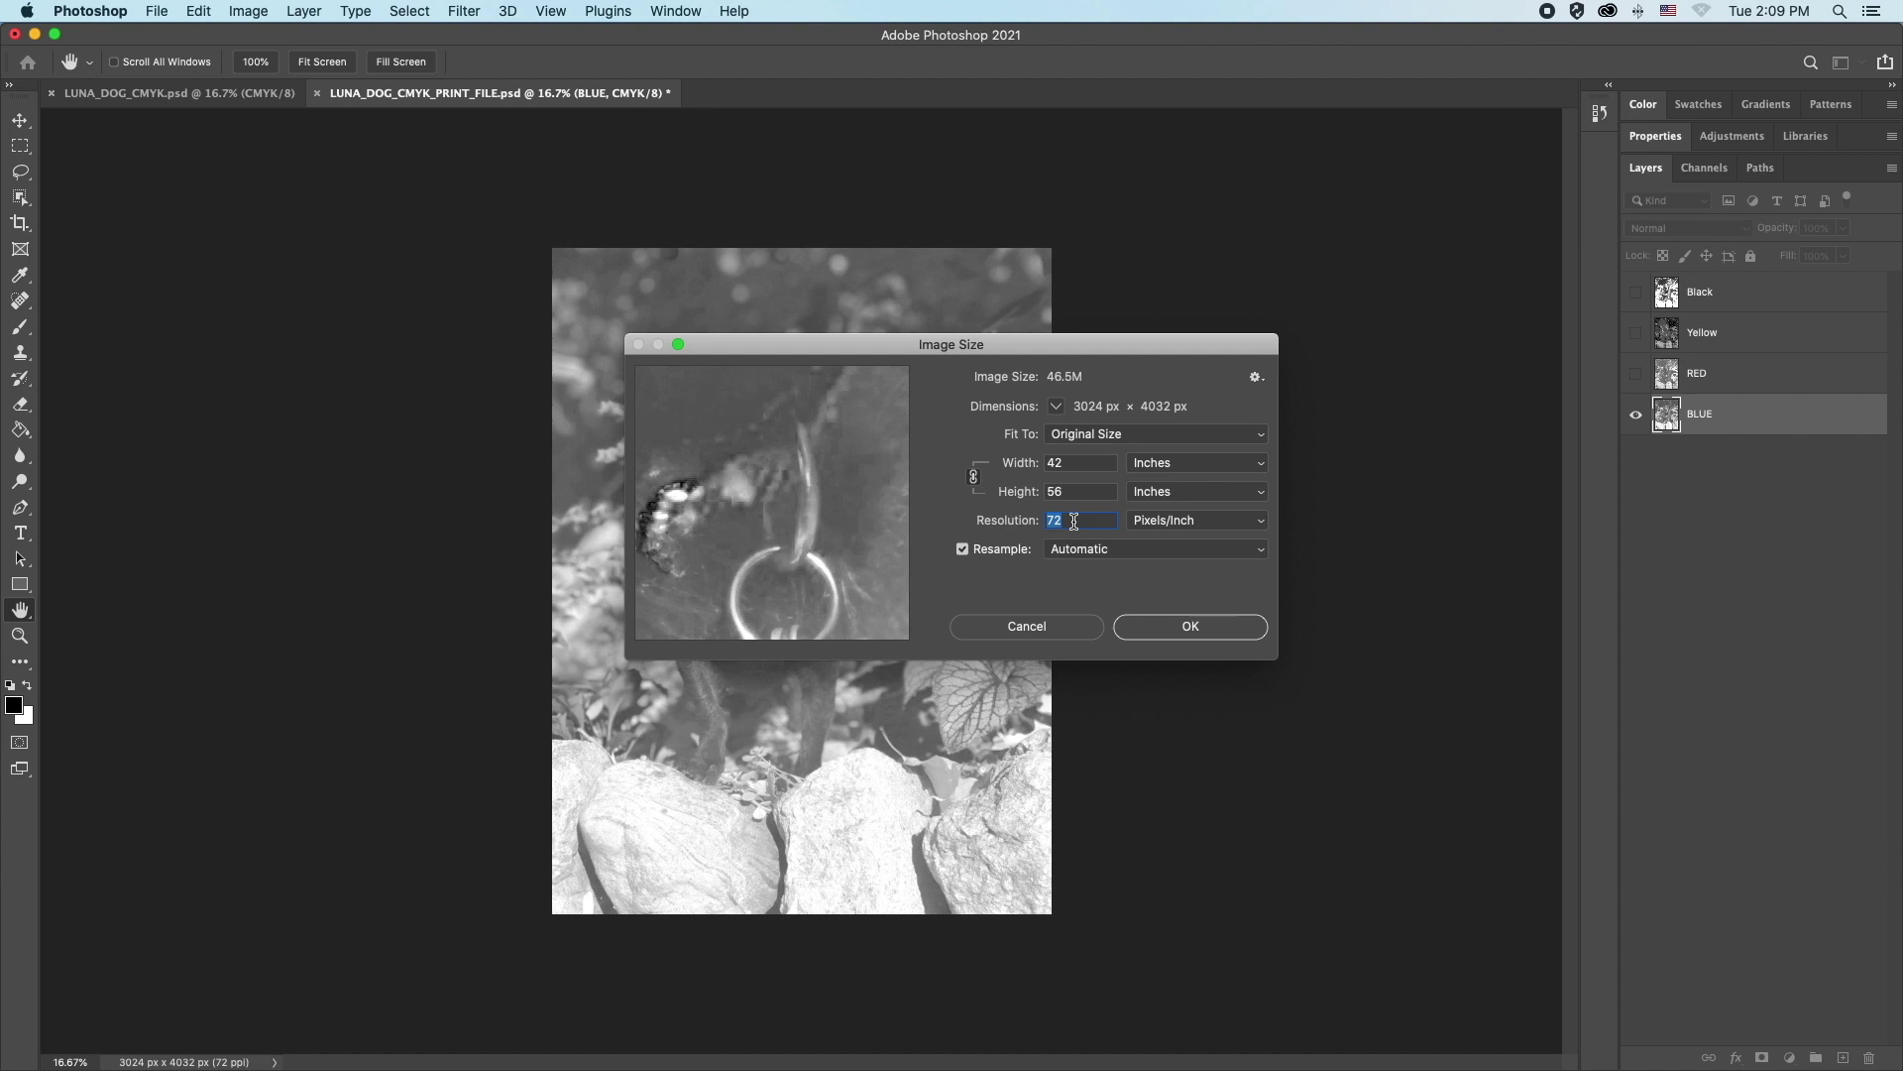
type("300")
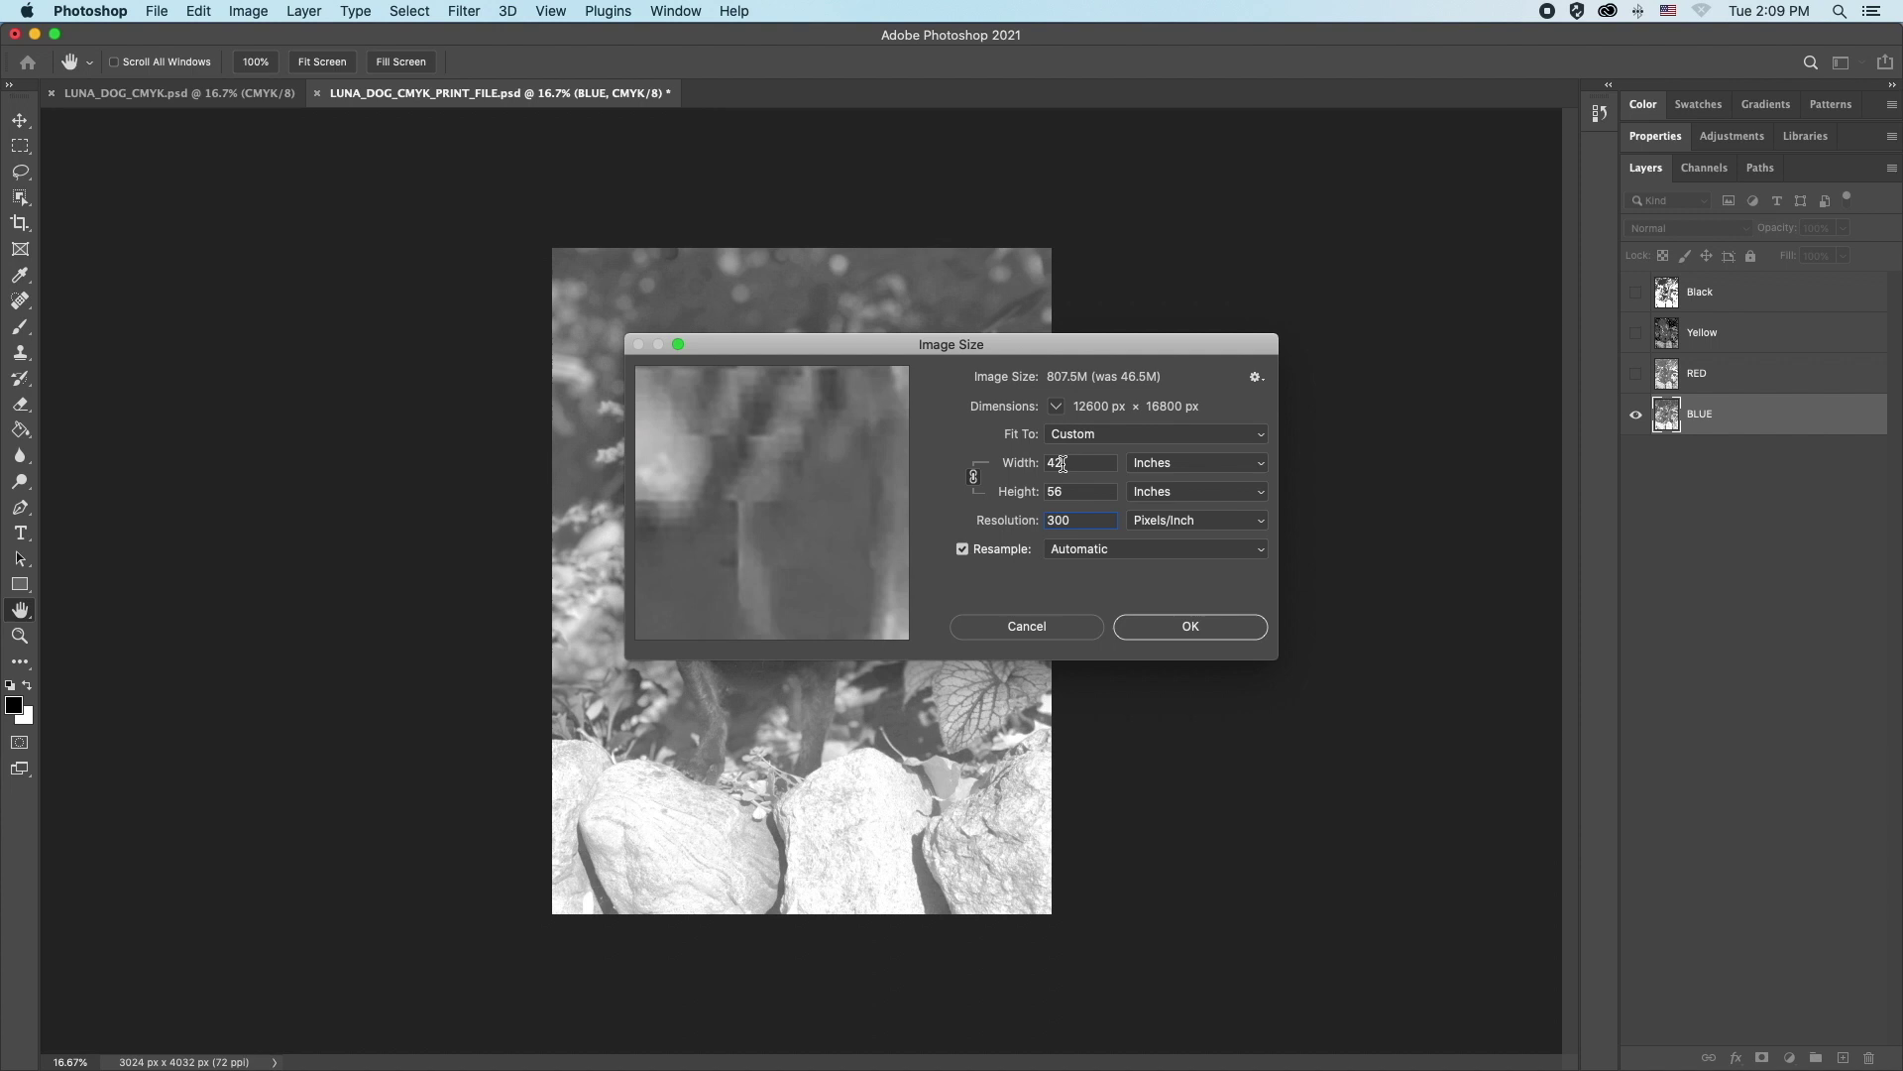
right_click(1088, 465)
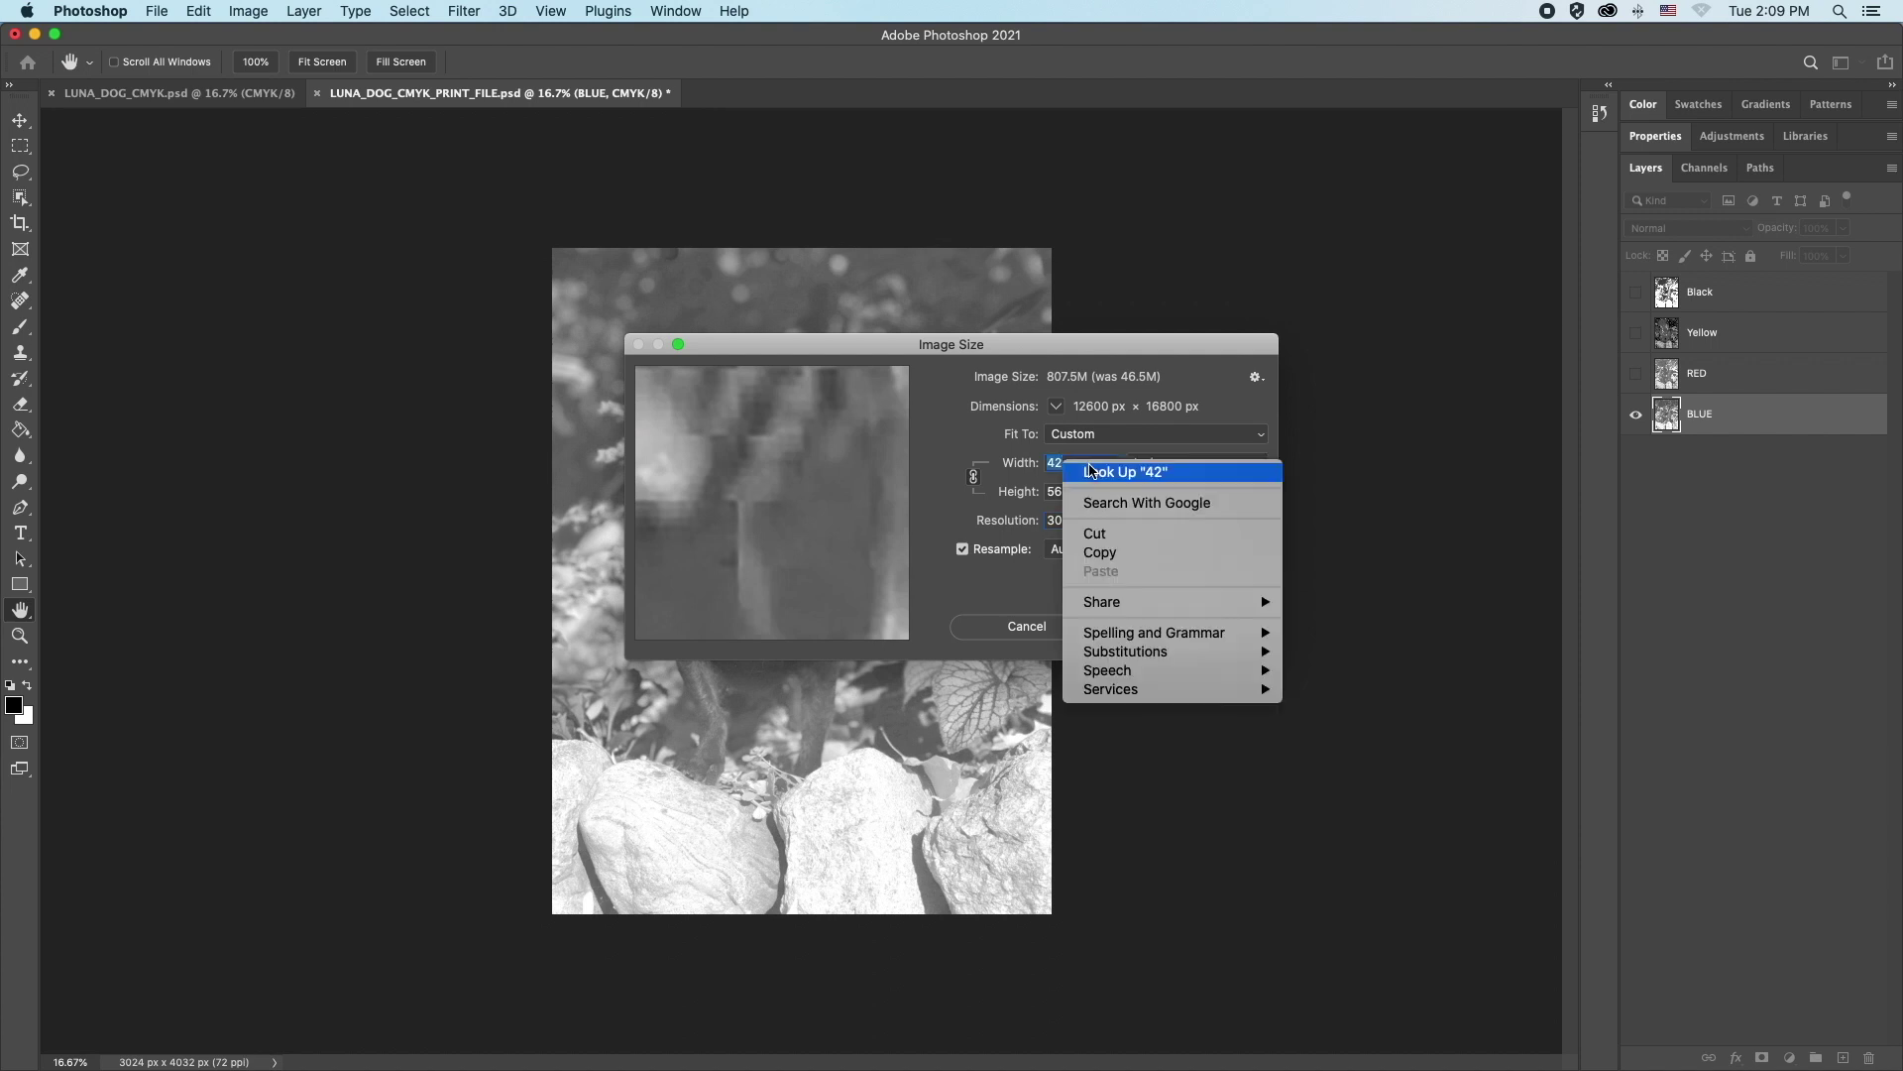
left_click(1090, 470)
left_click(1070, 463)
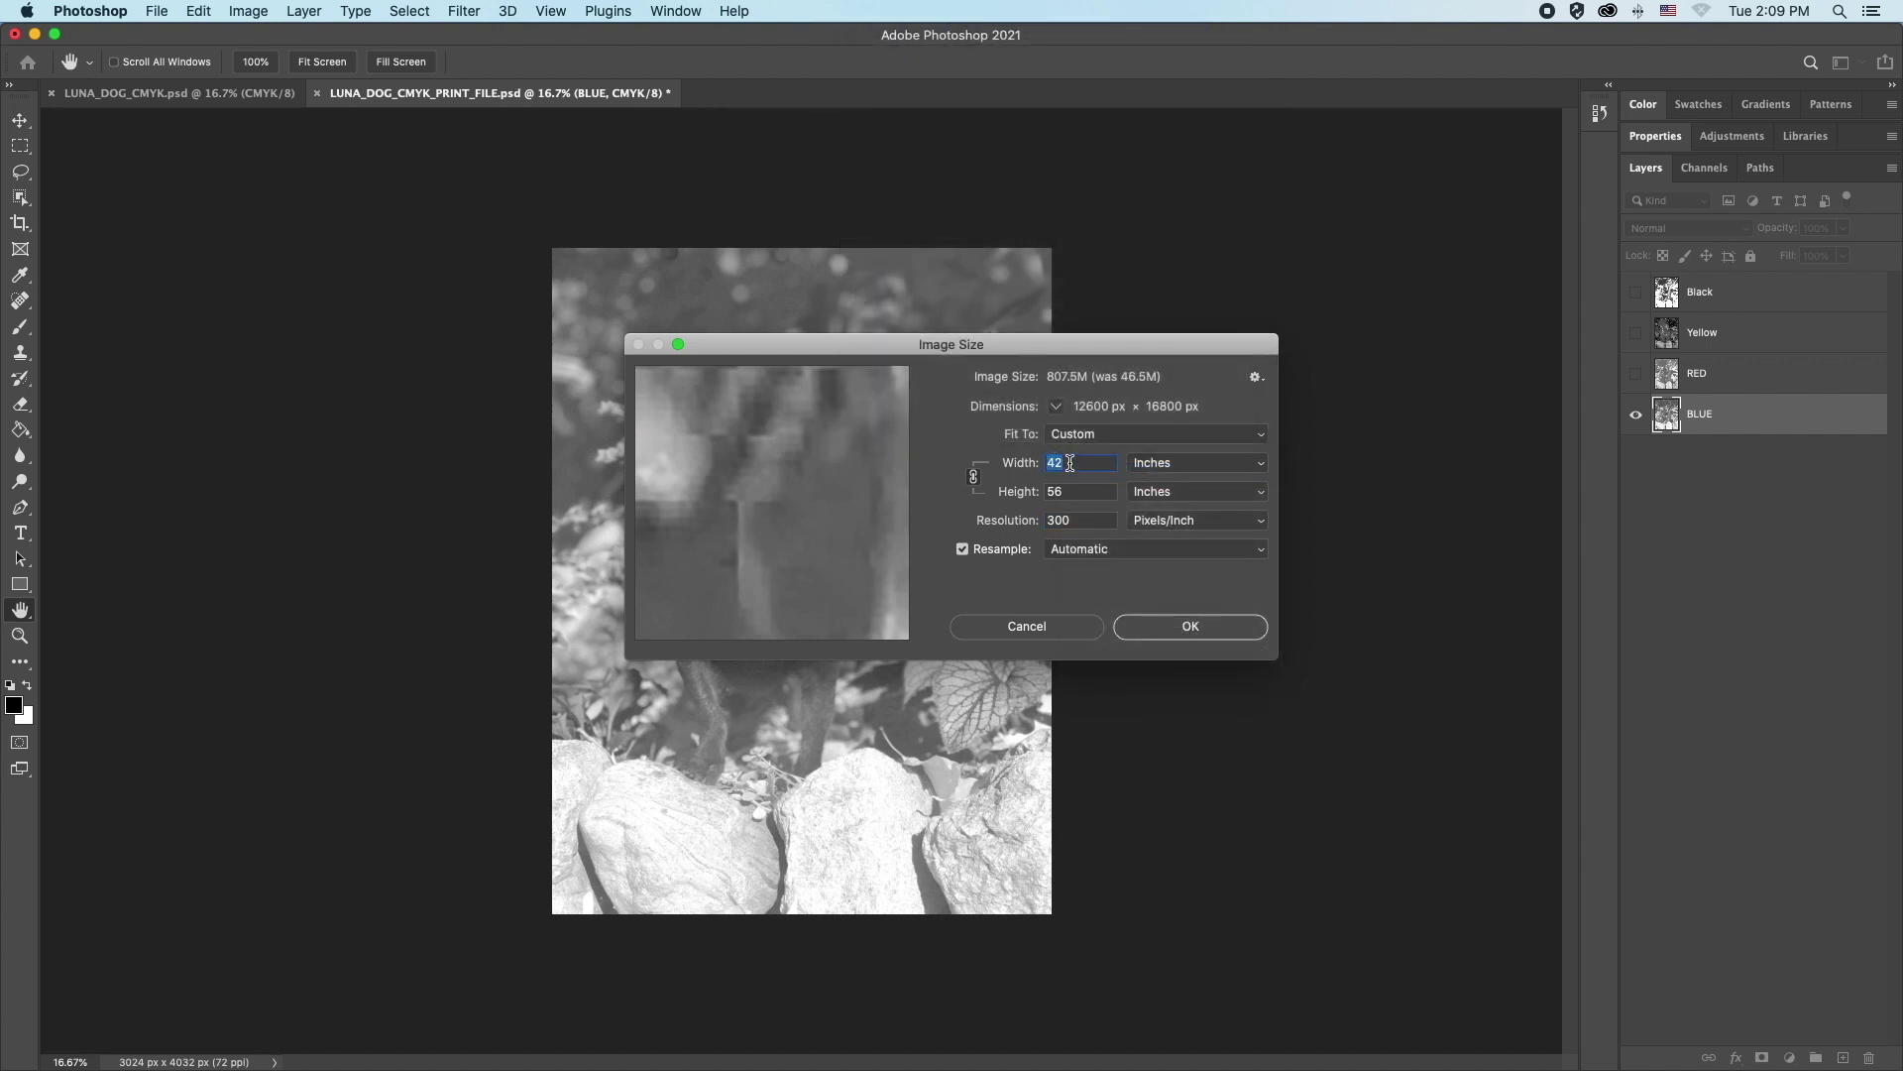
type("10")
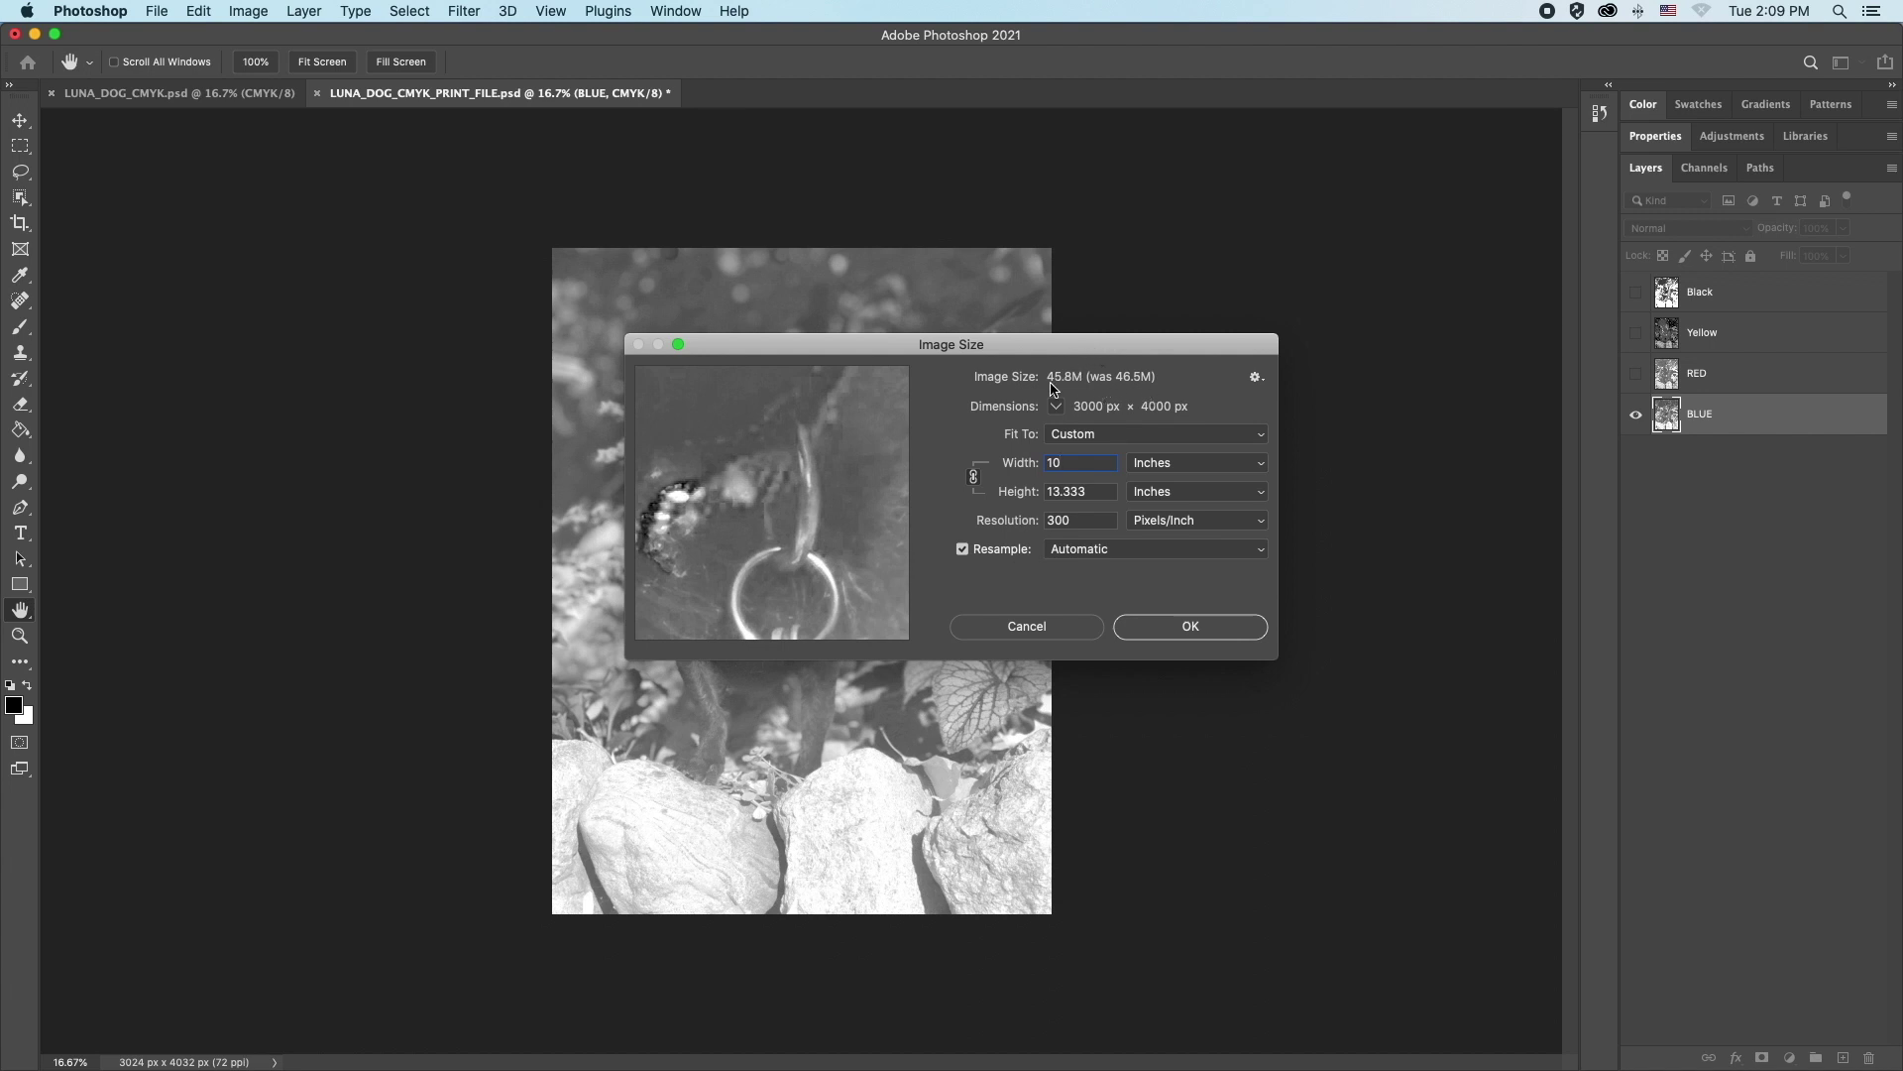
left_click(1227, 628)
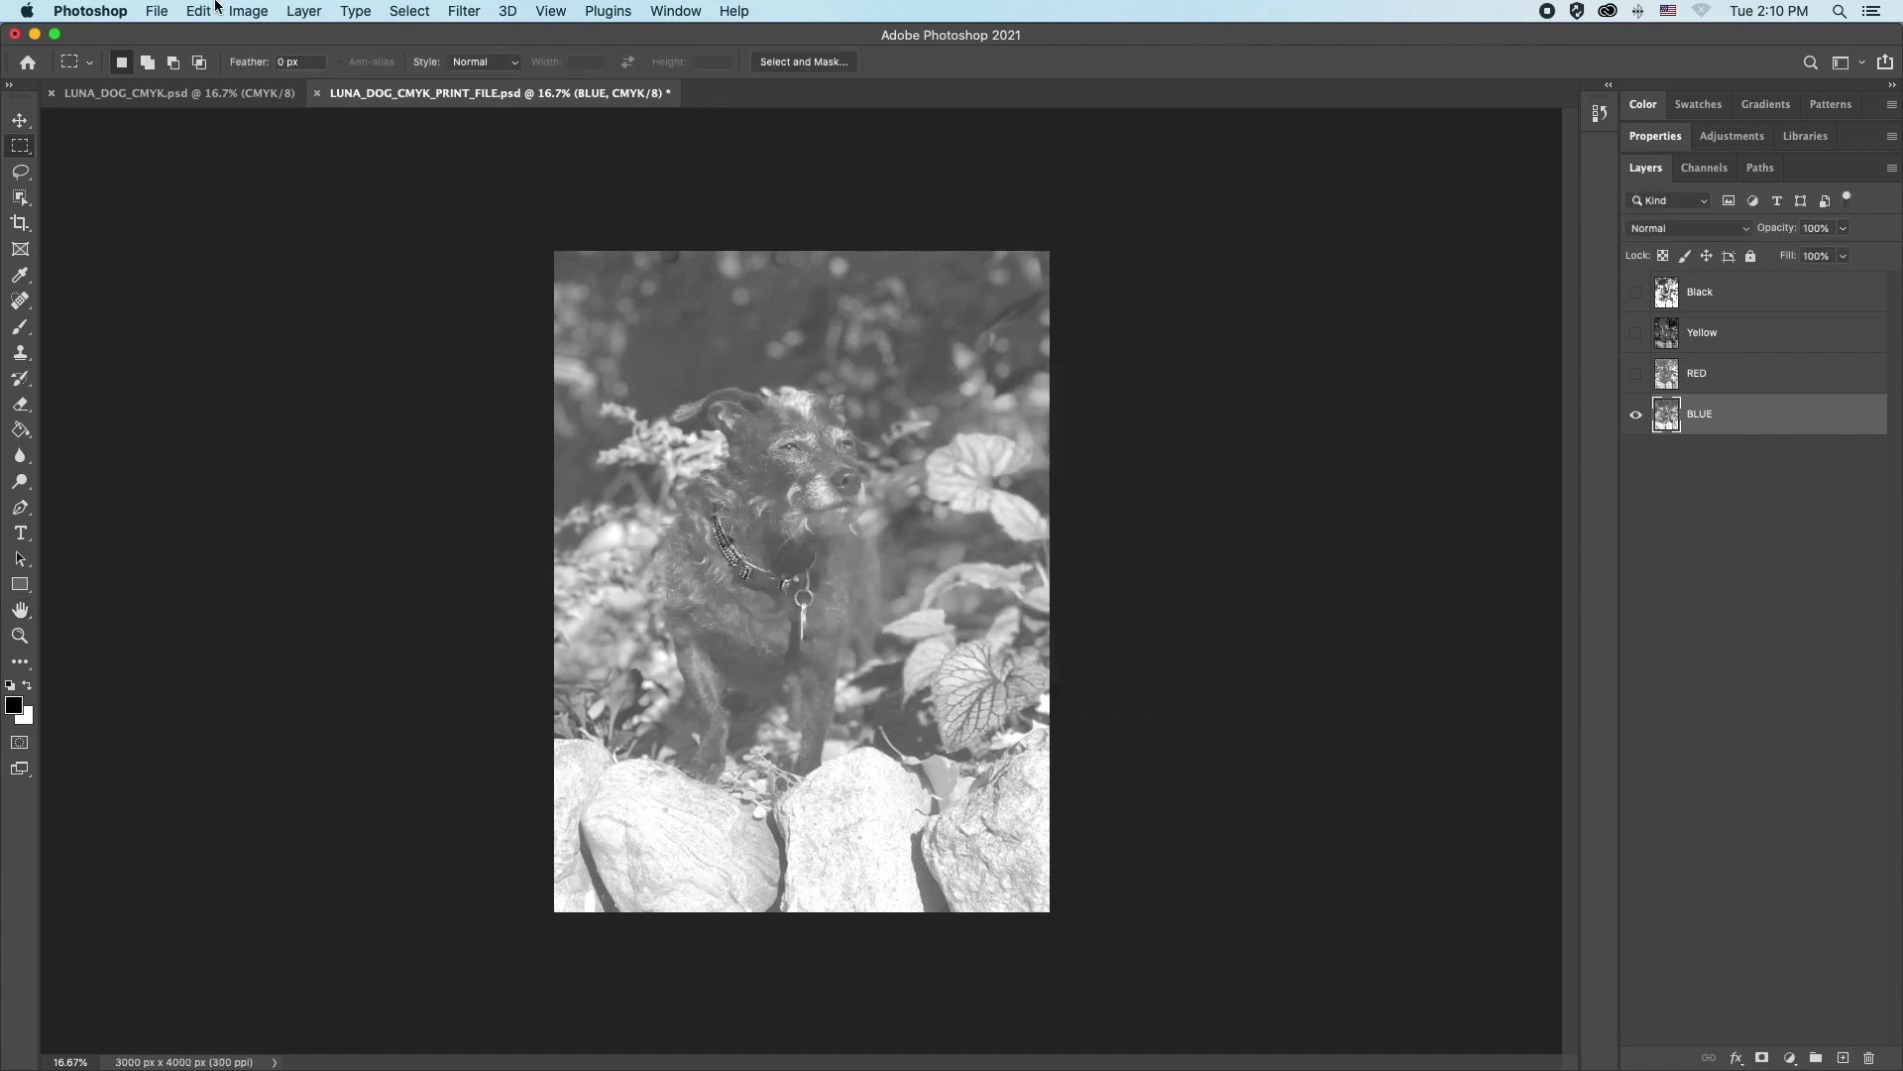
Reopen Print and bring up the RISO printer's Print color entry settings for BLUE.
left_click(156, 11)
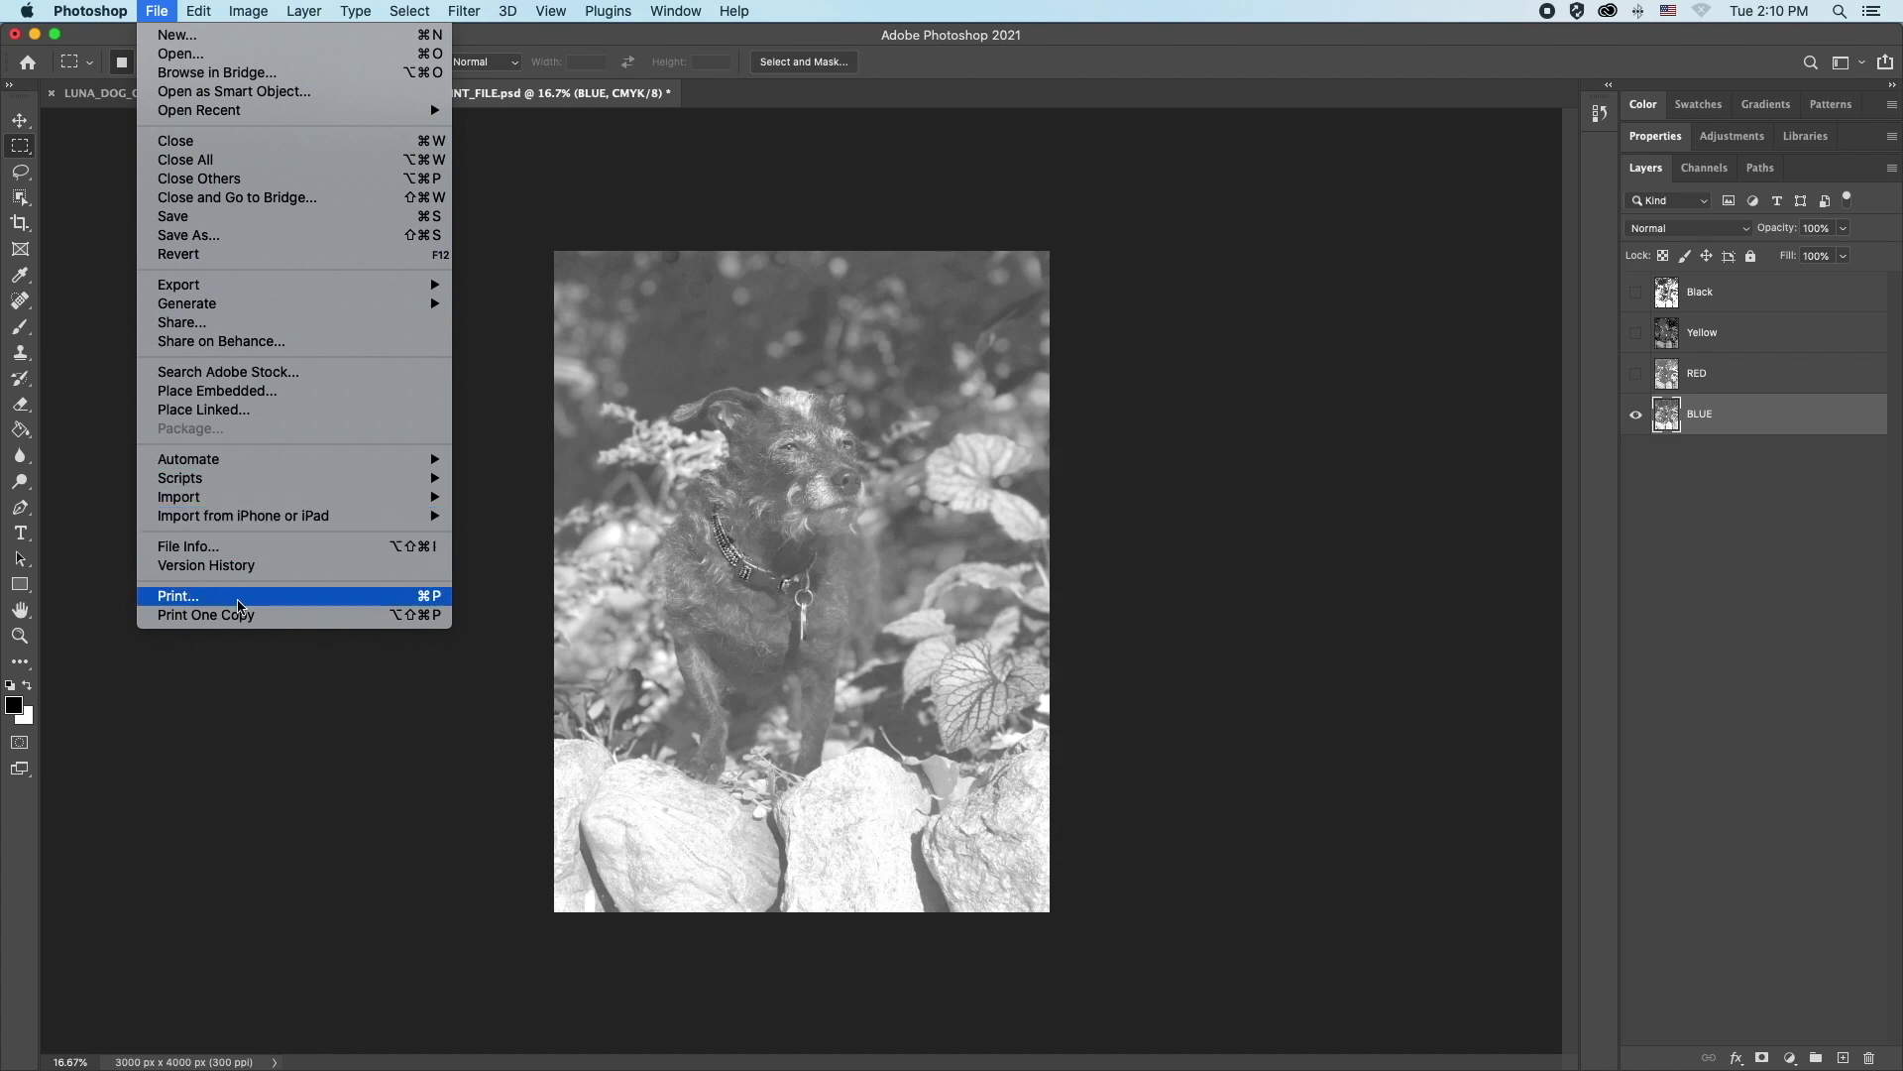
left_click(238, 604)
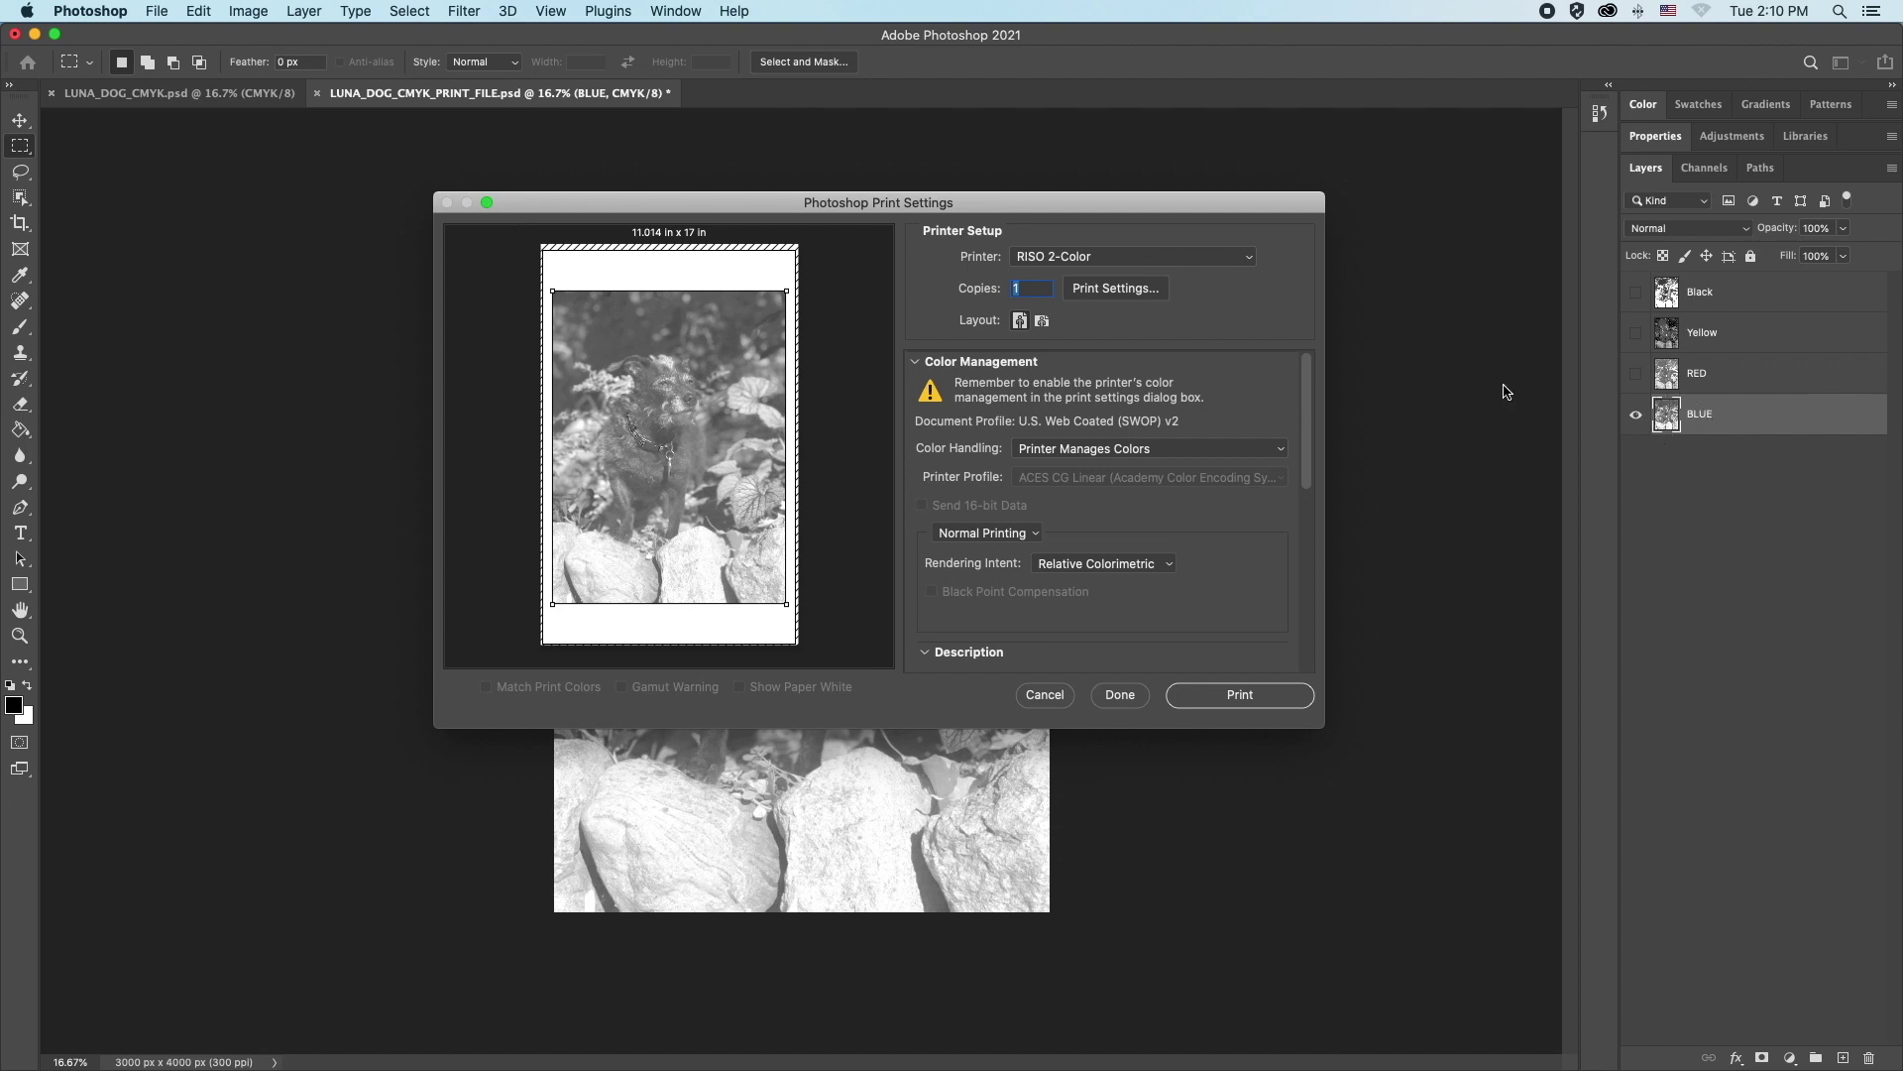
left_click(1090, 293)
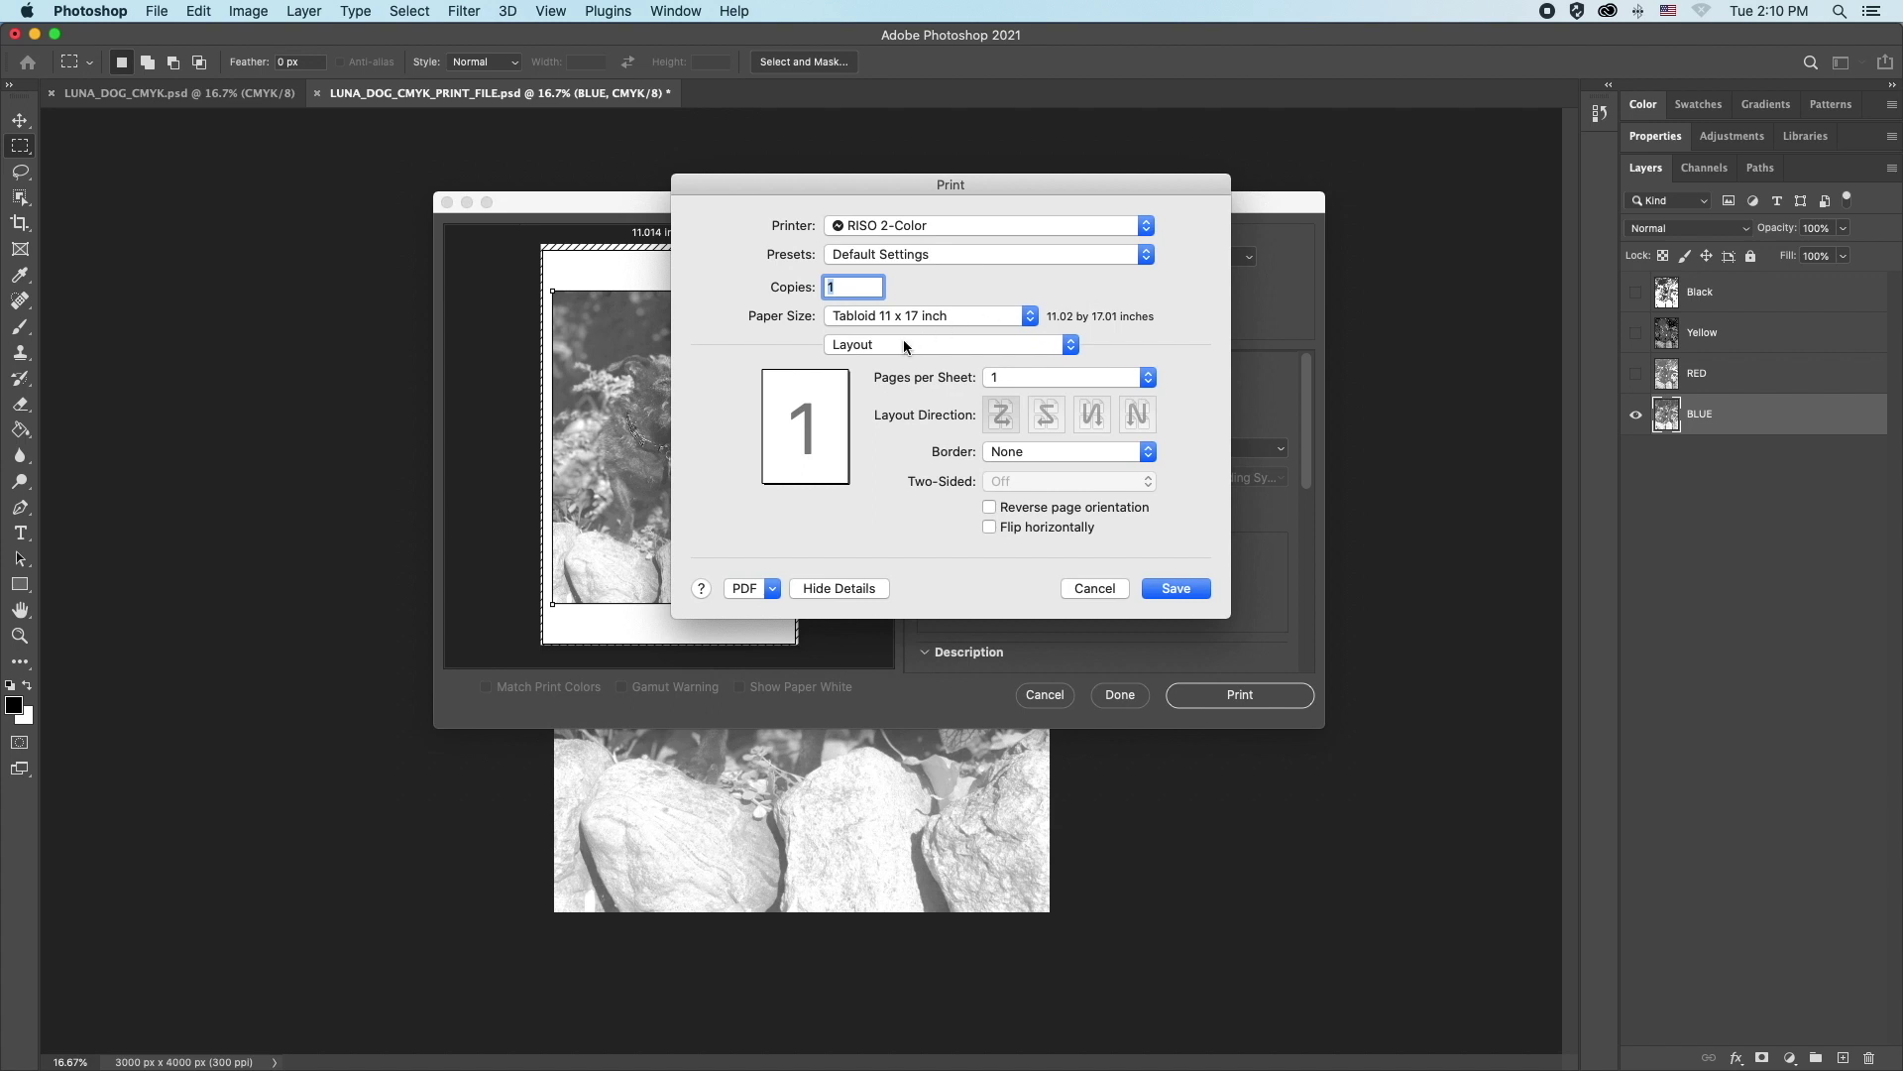
left_click(904, 345)
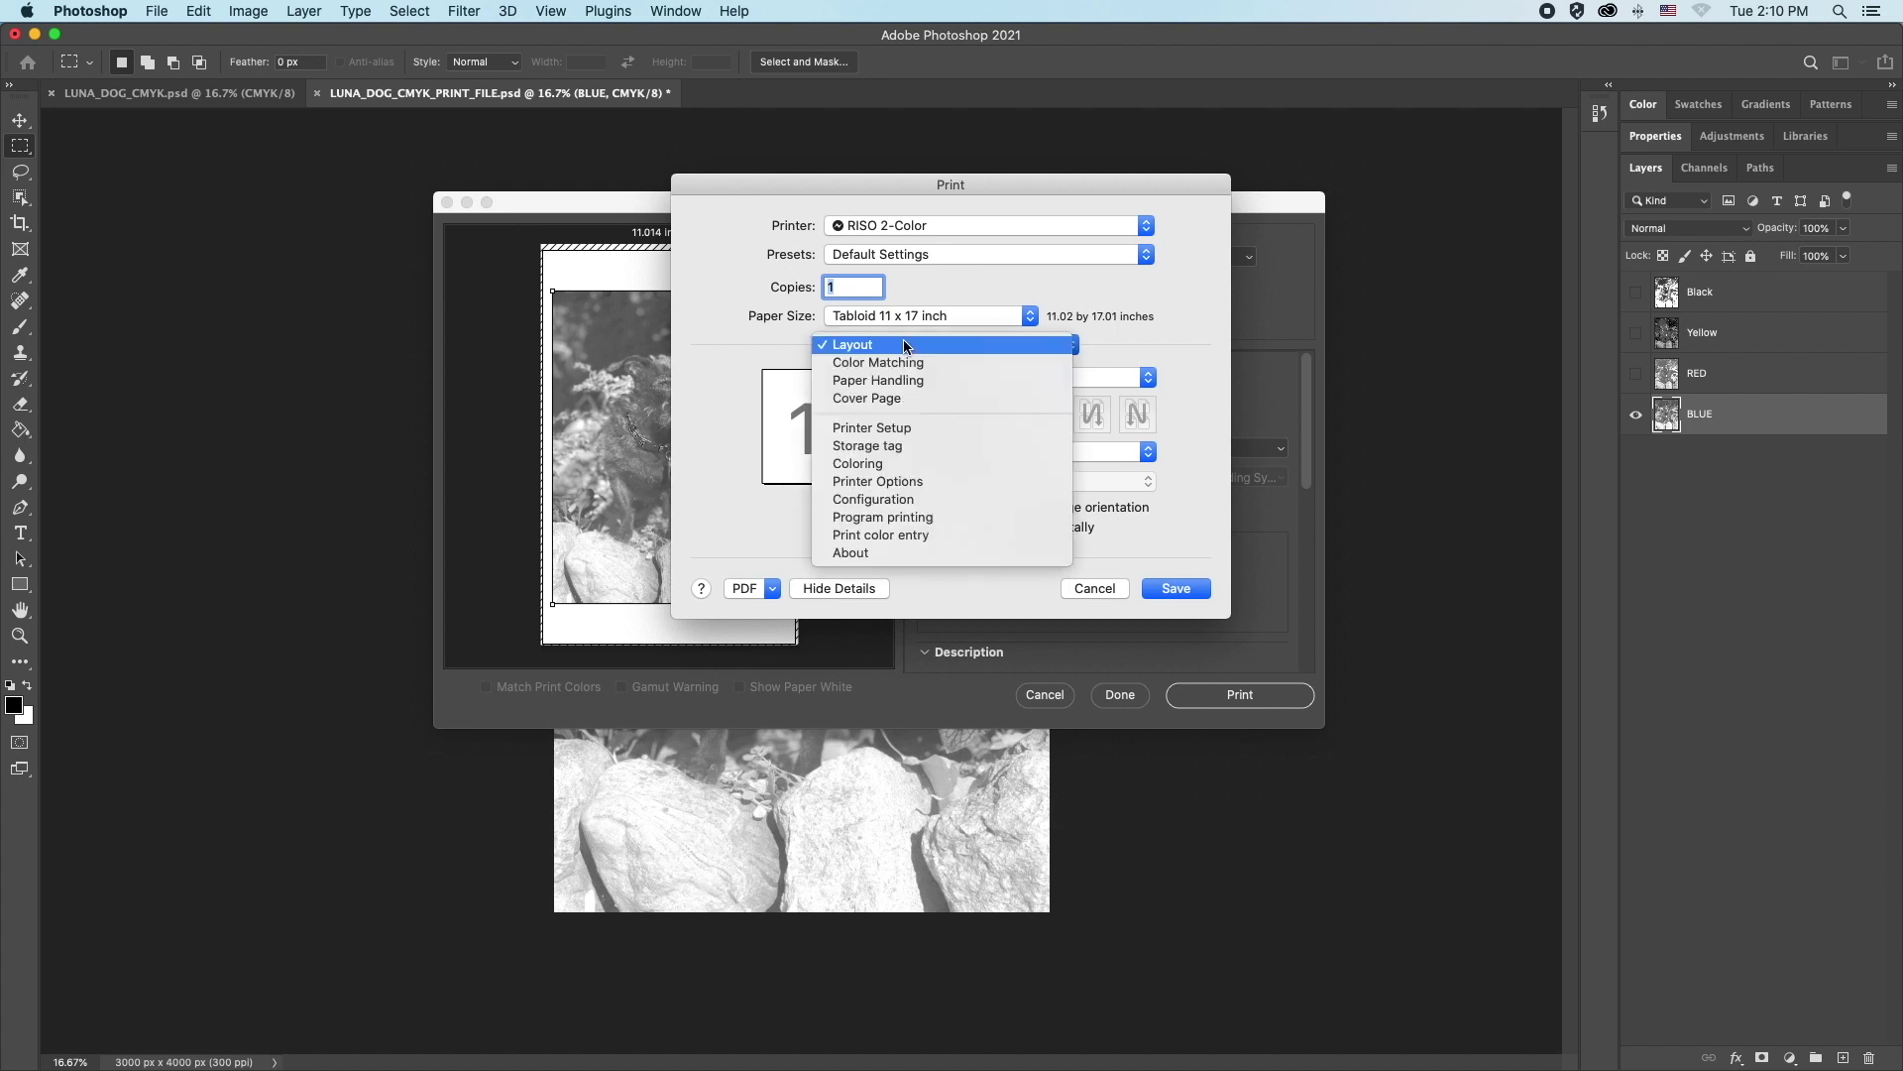
left_click(894, 531)
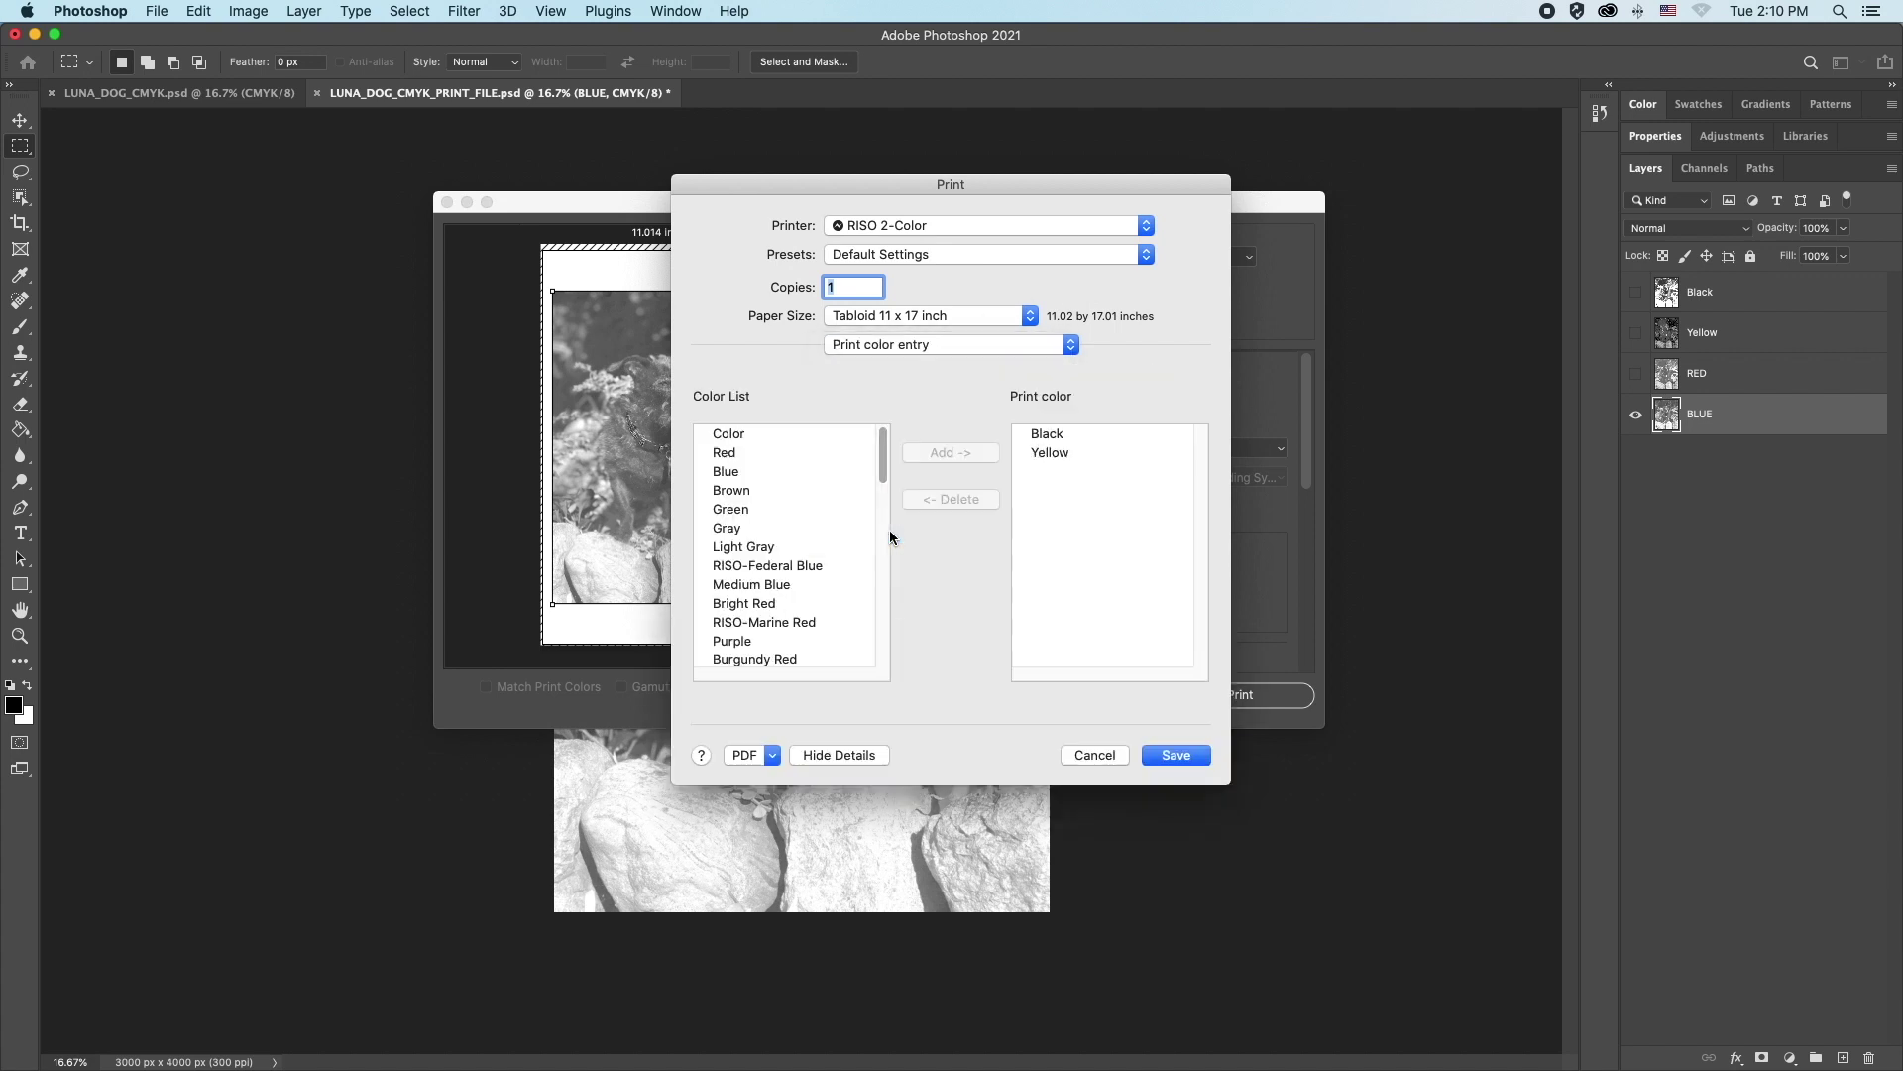
Replace the Black and Yellow print colours with Medium Blue and Bright Red.
left_click(1047, 434)
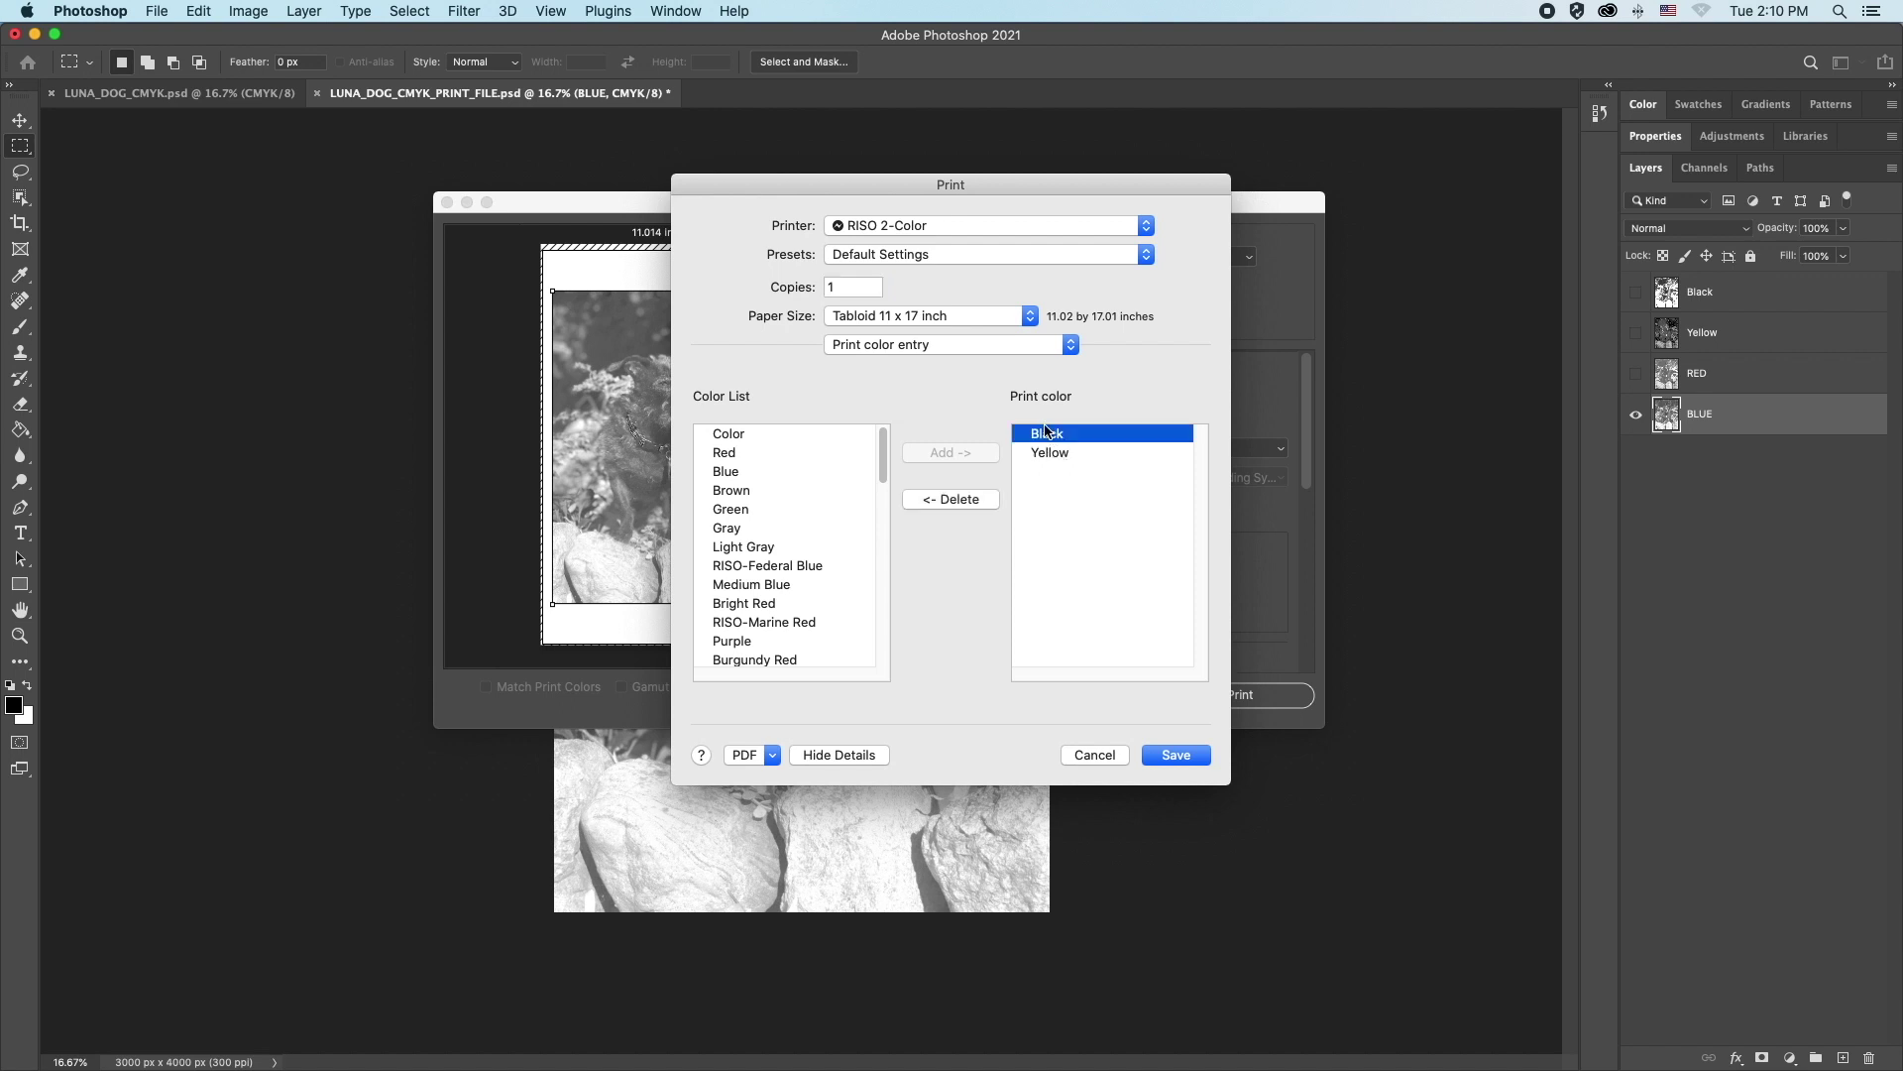
left_click(952, 499)
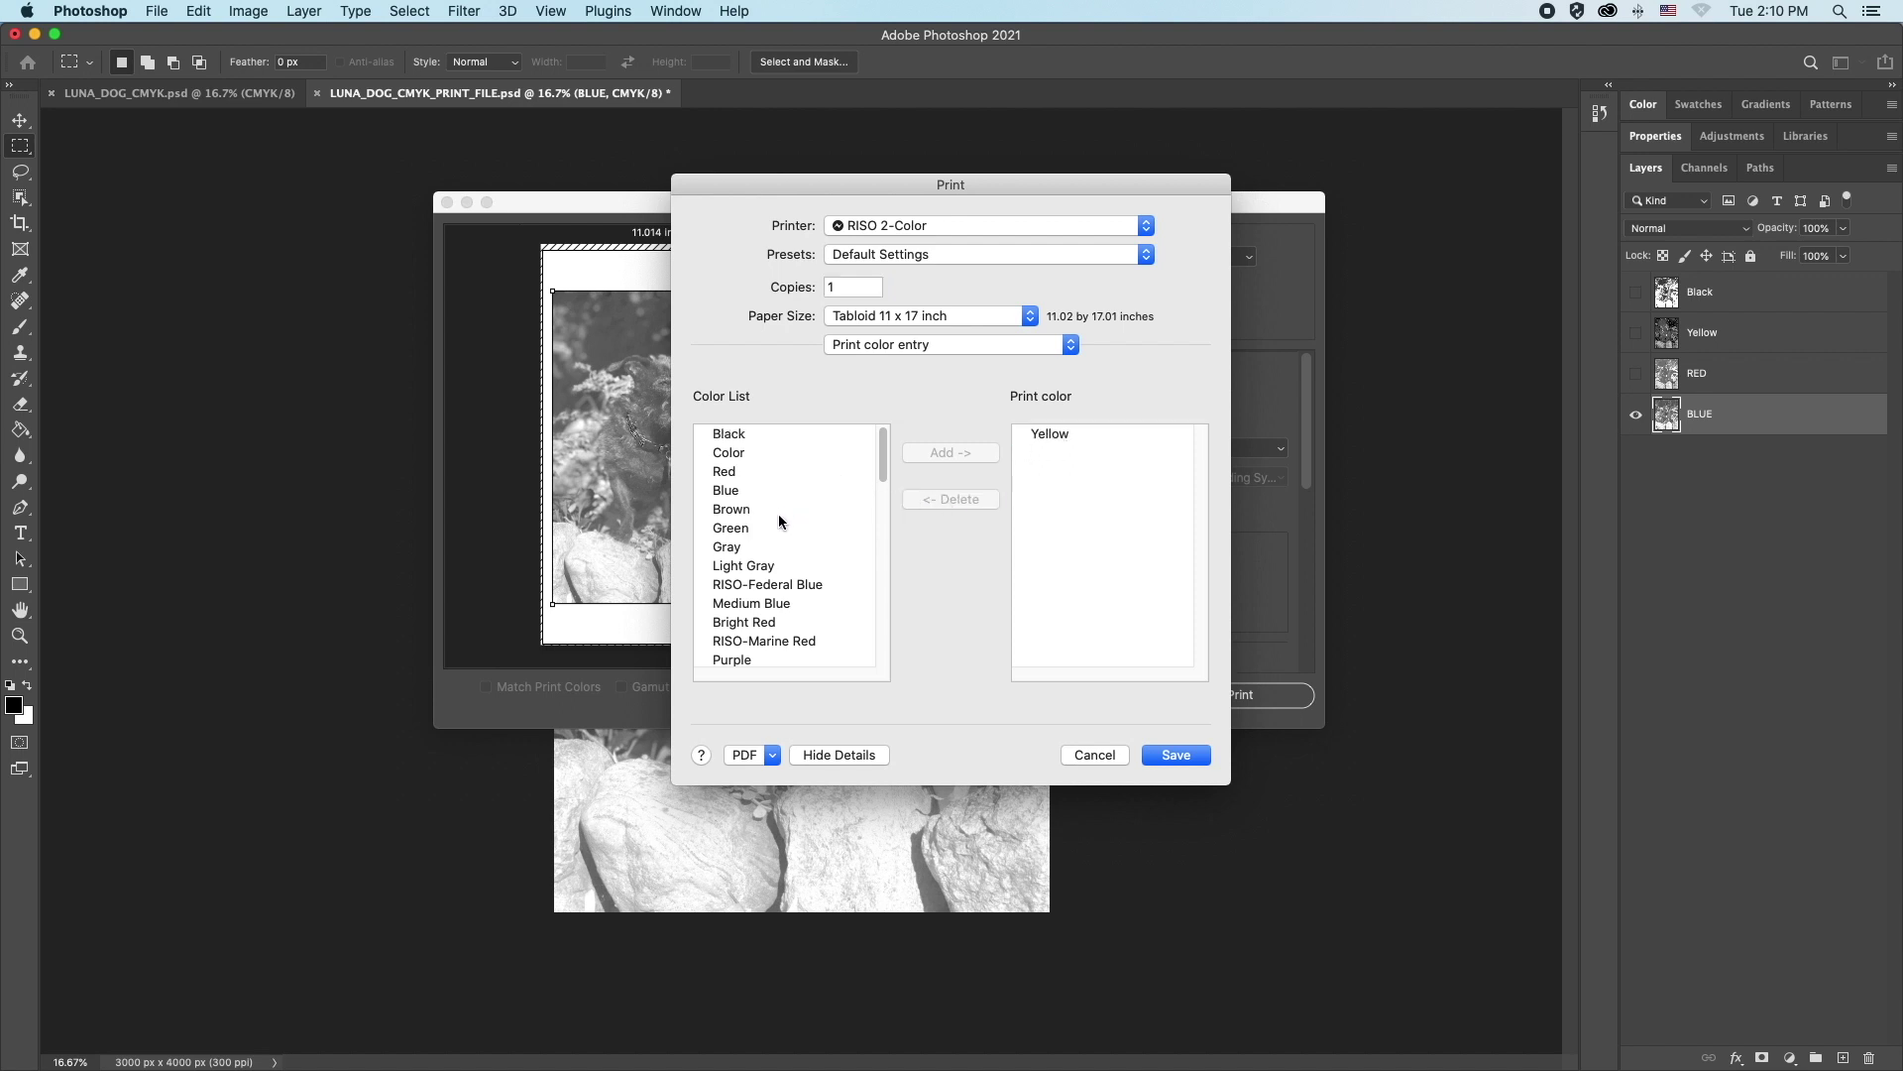
left_click(775, 602)
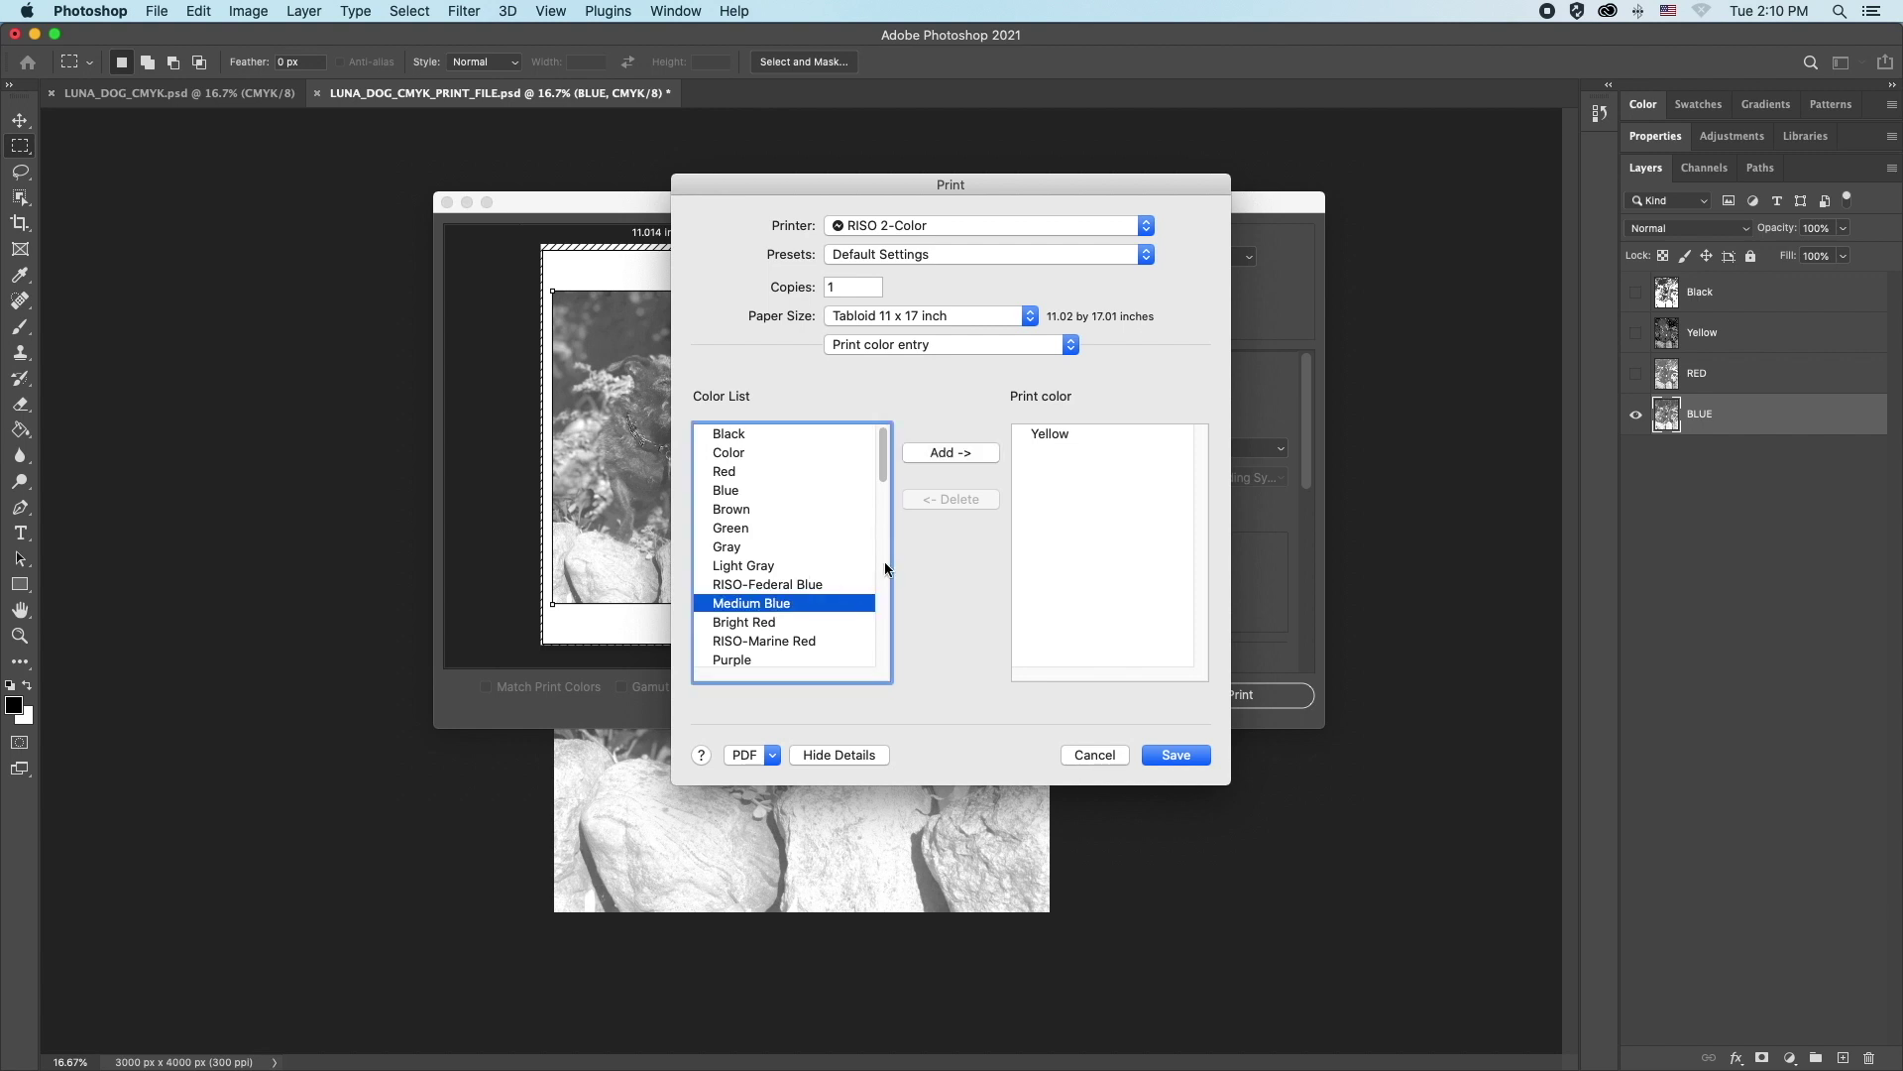
left_click(963, 454)
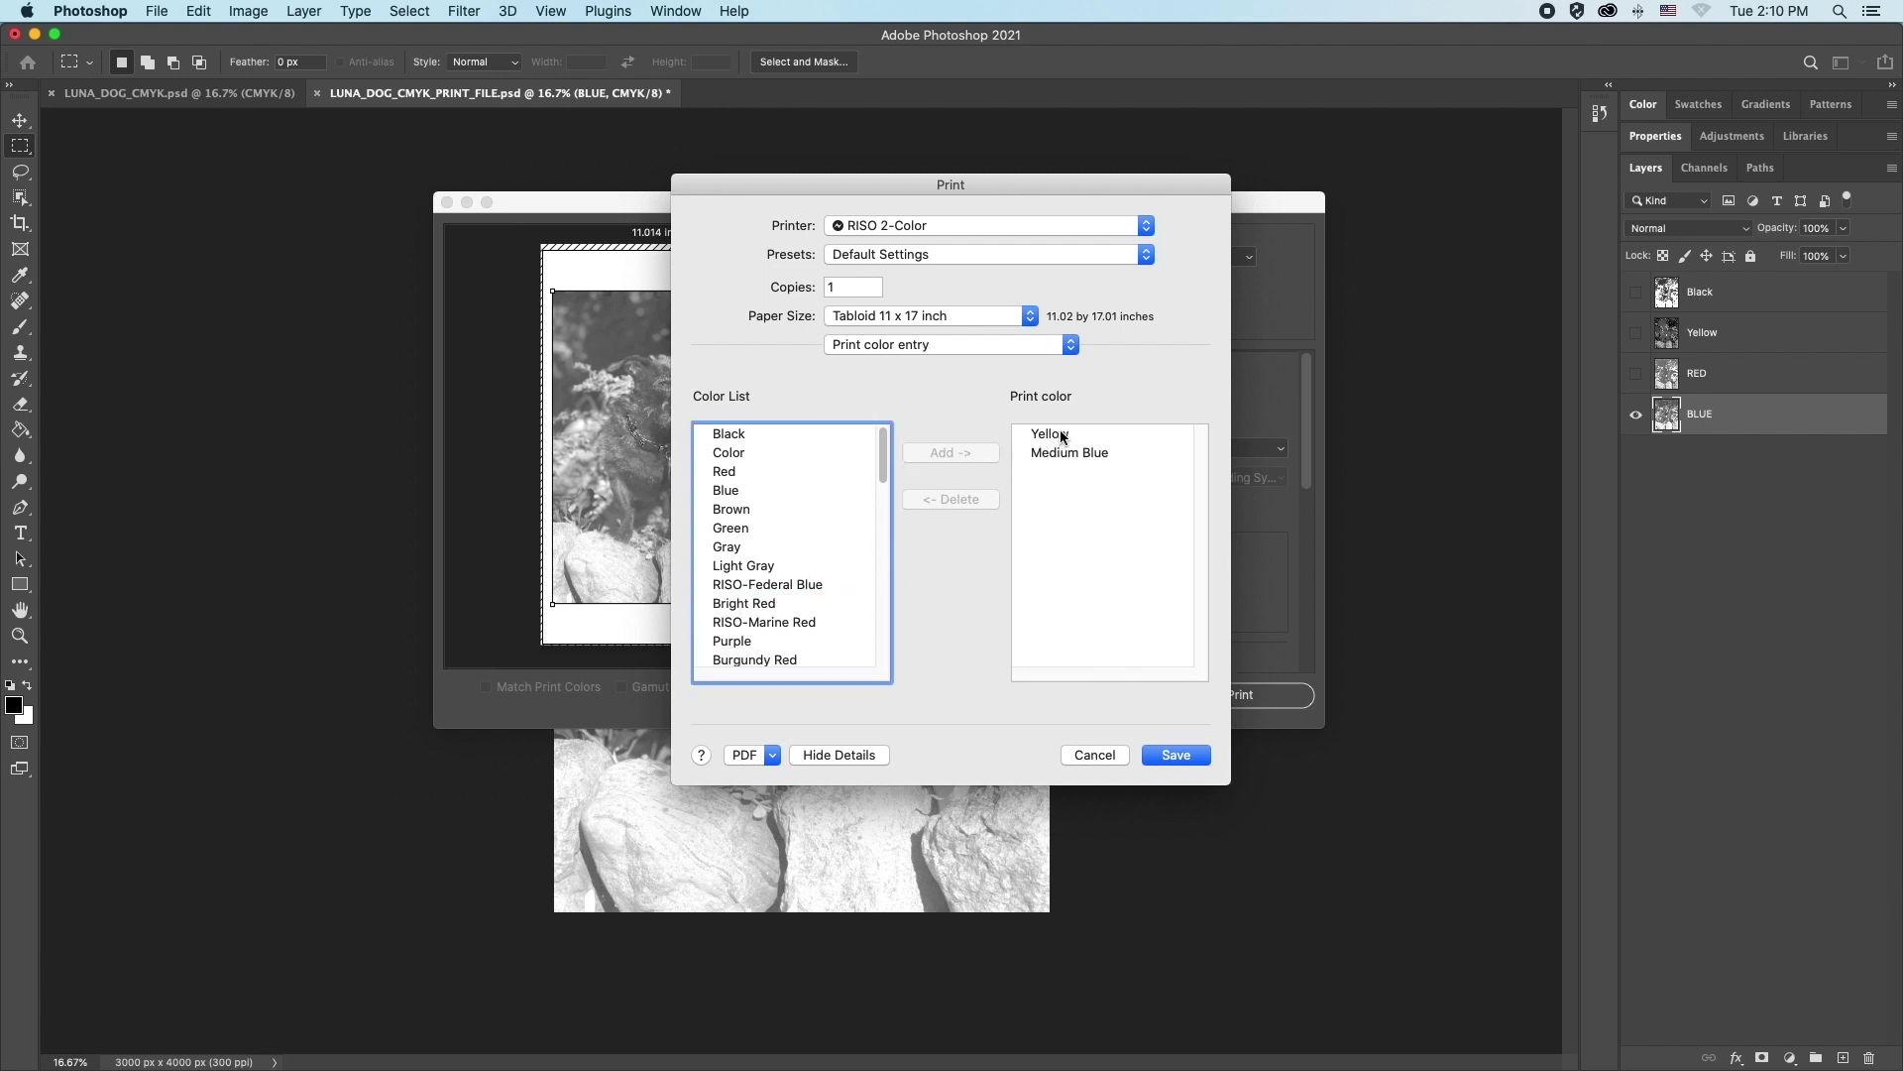
left_click(1061, 433)
left_click(960, 500)
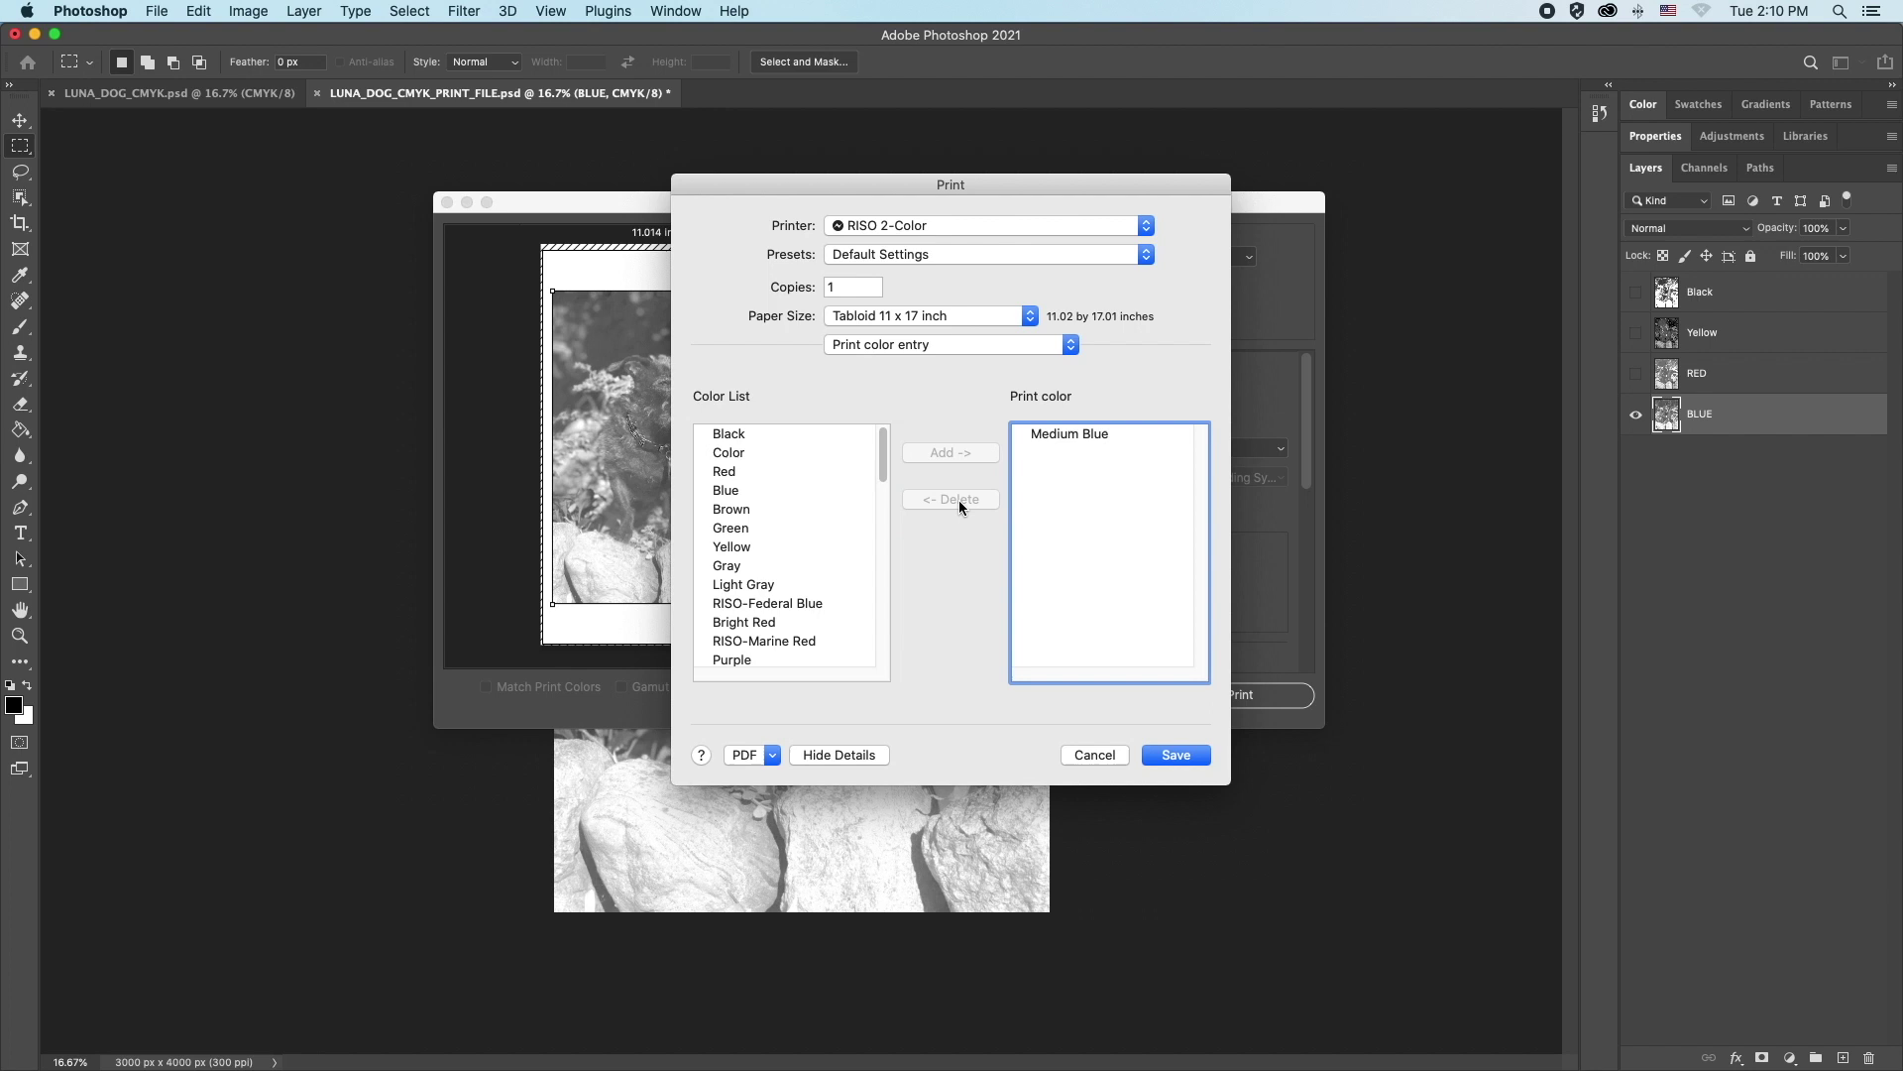
left_click(776, 623)
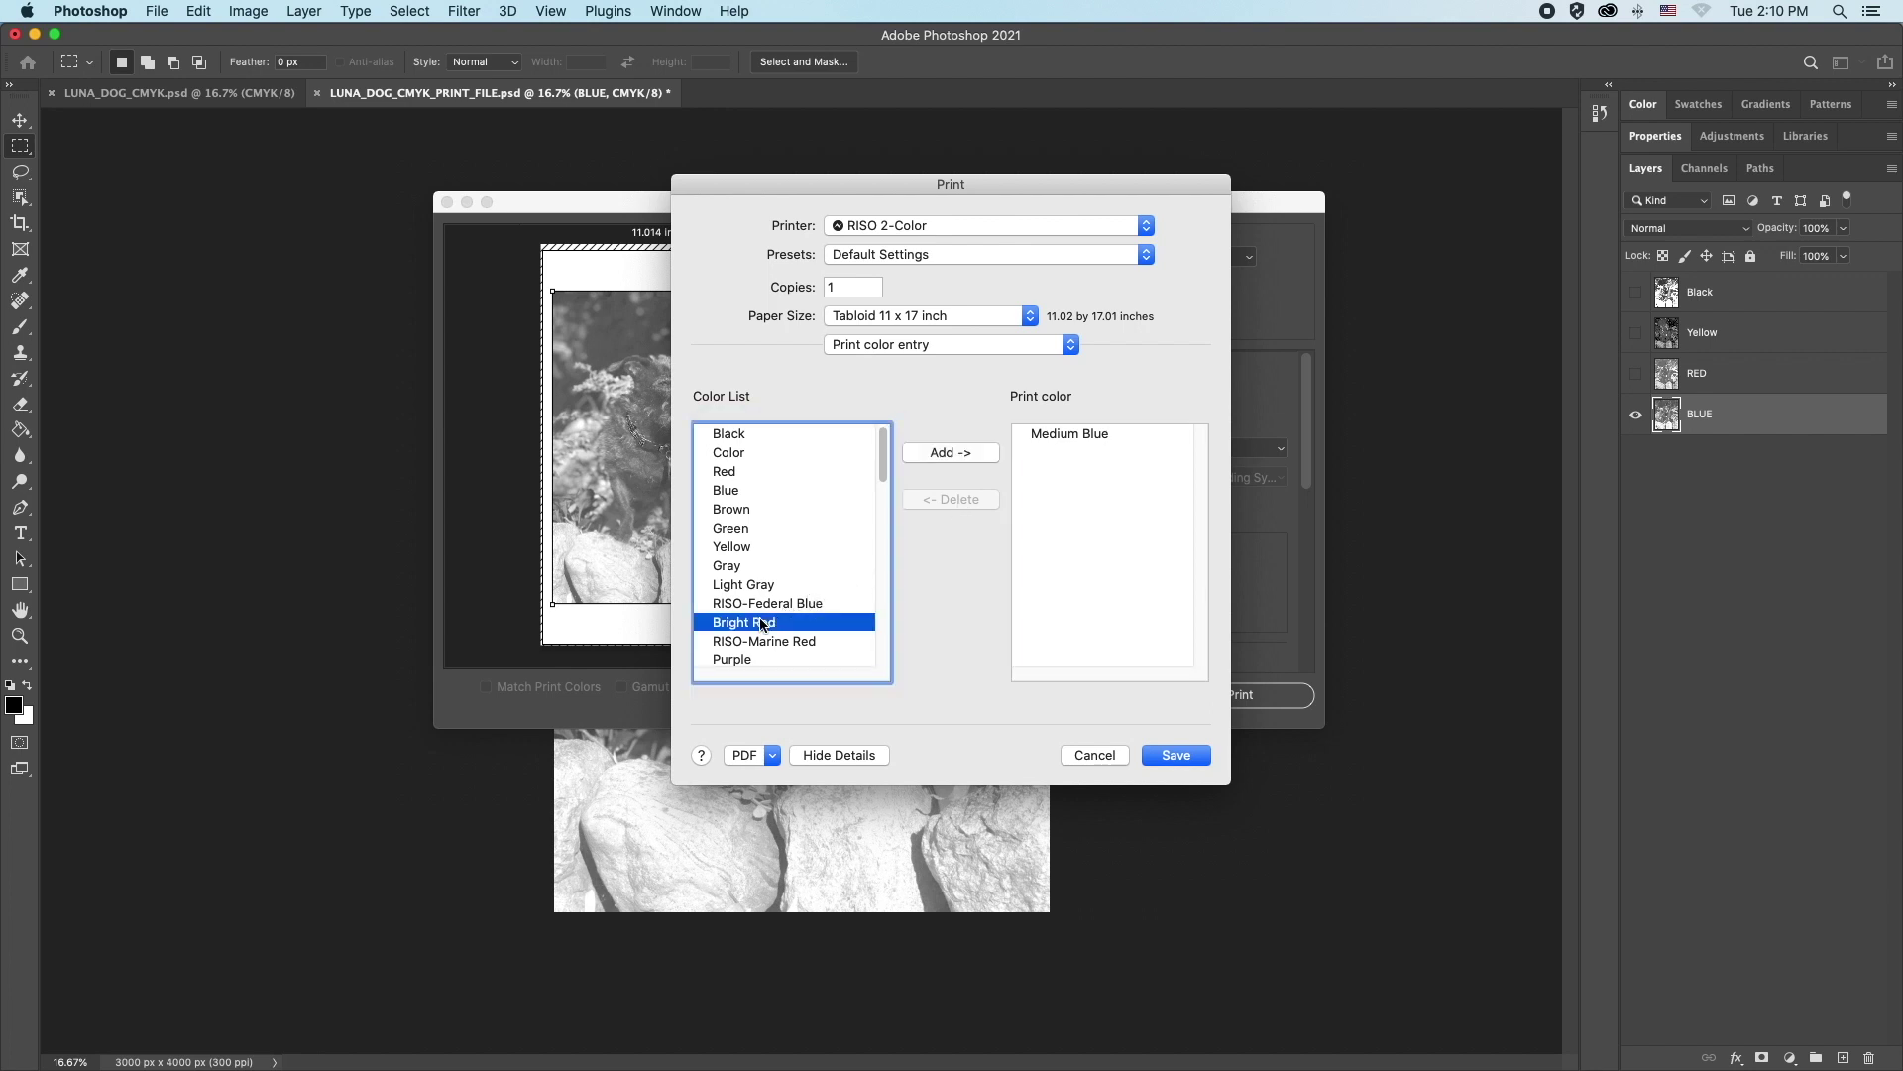
left_click(971, 450)
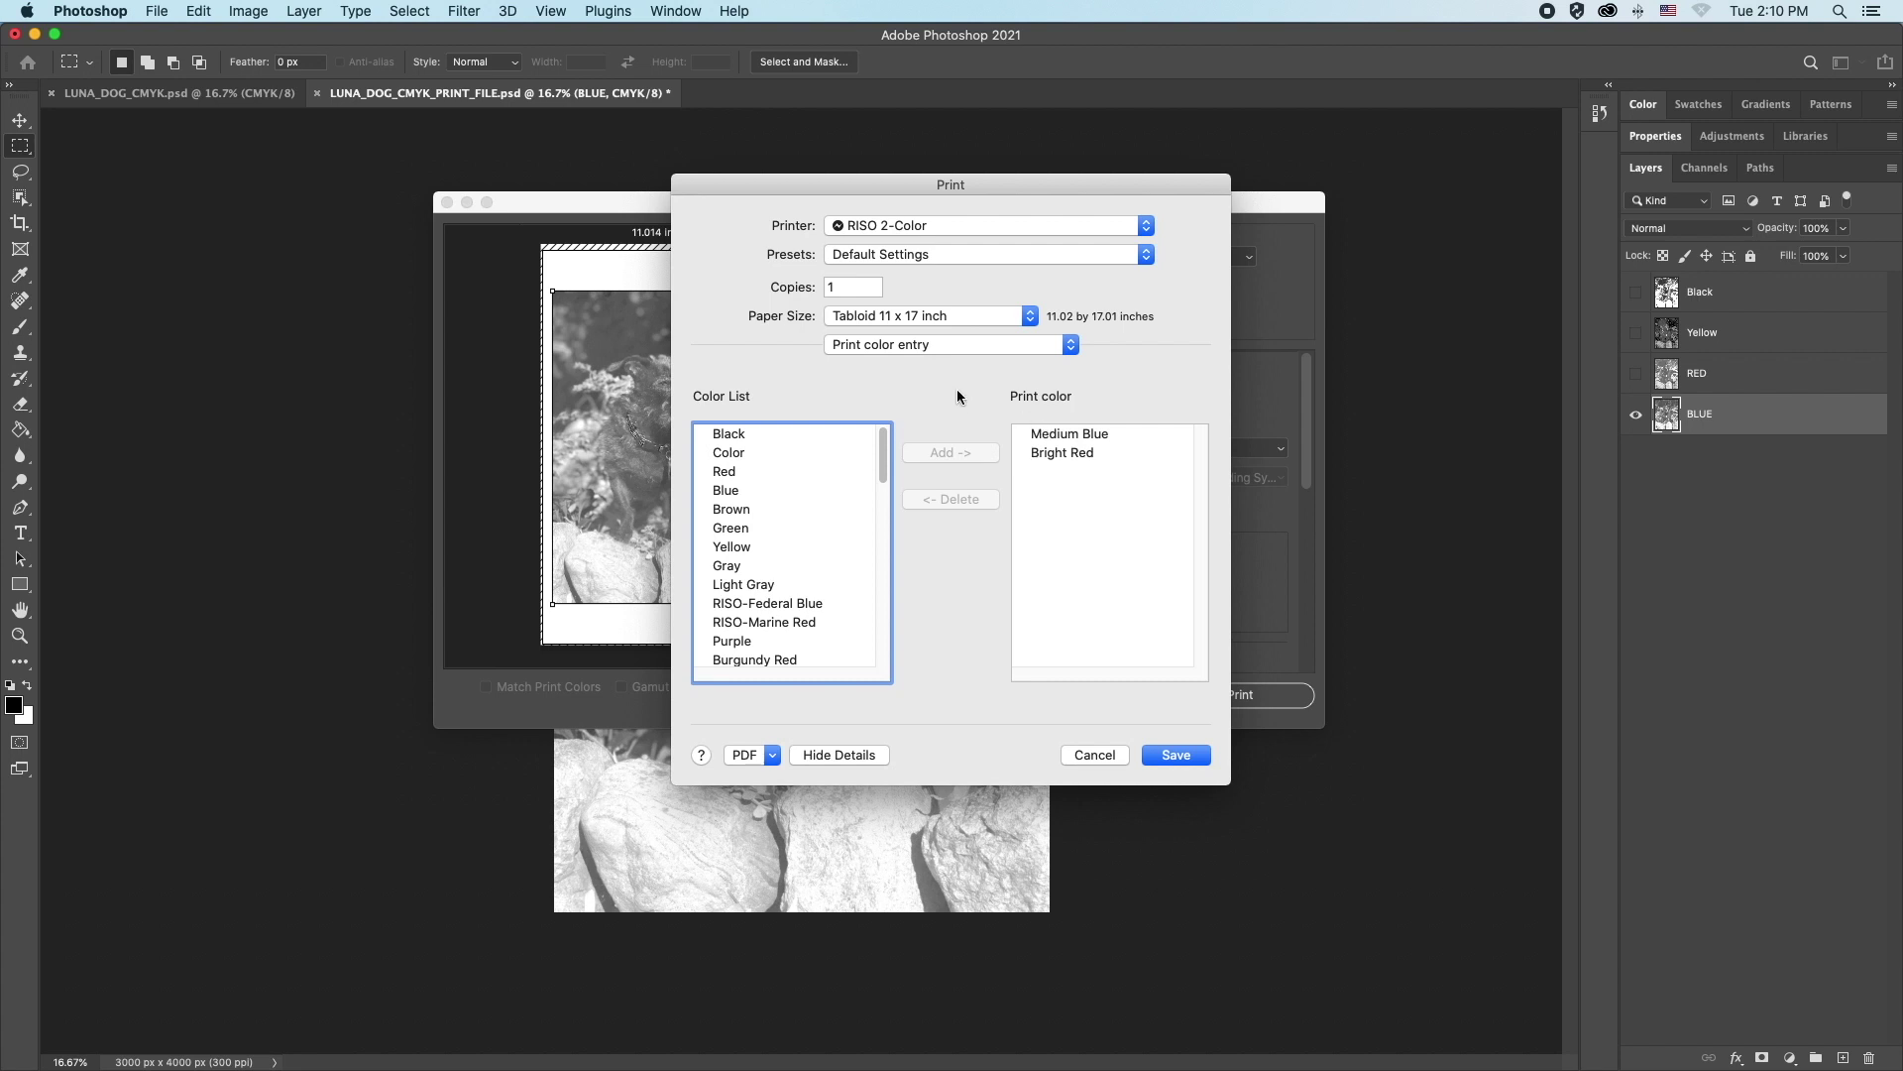
left_click(925, 346)
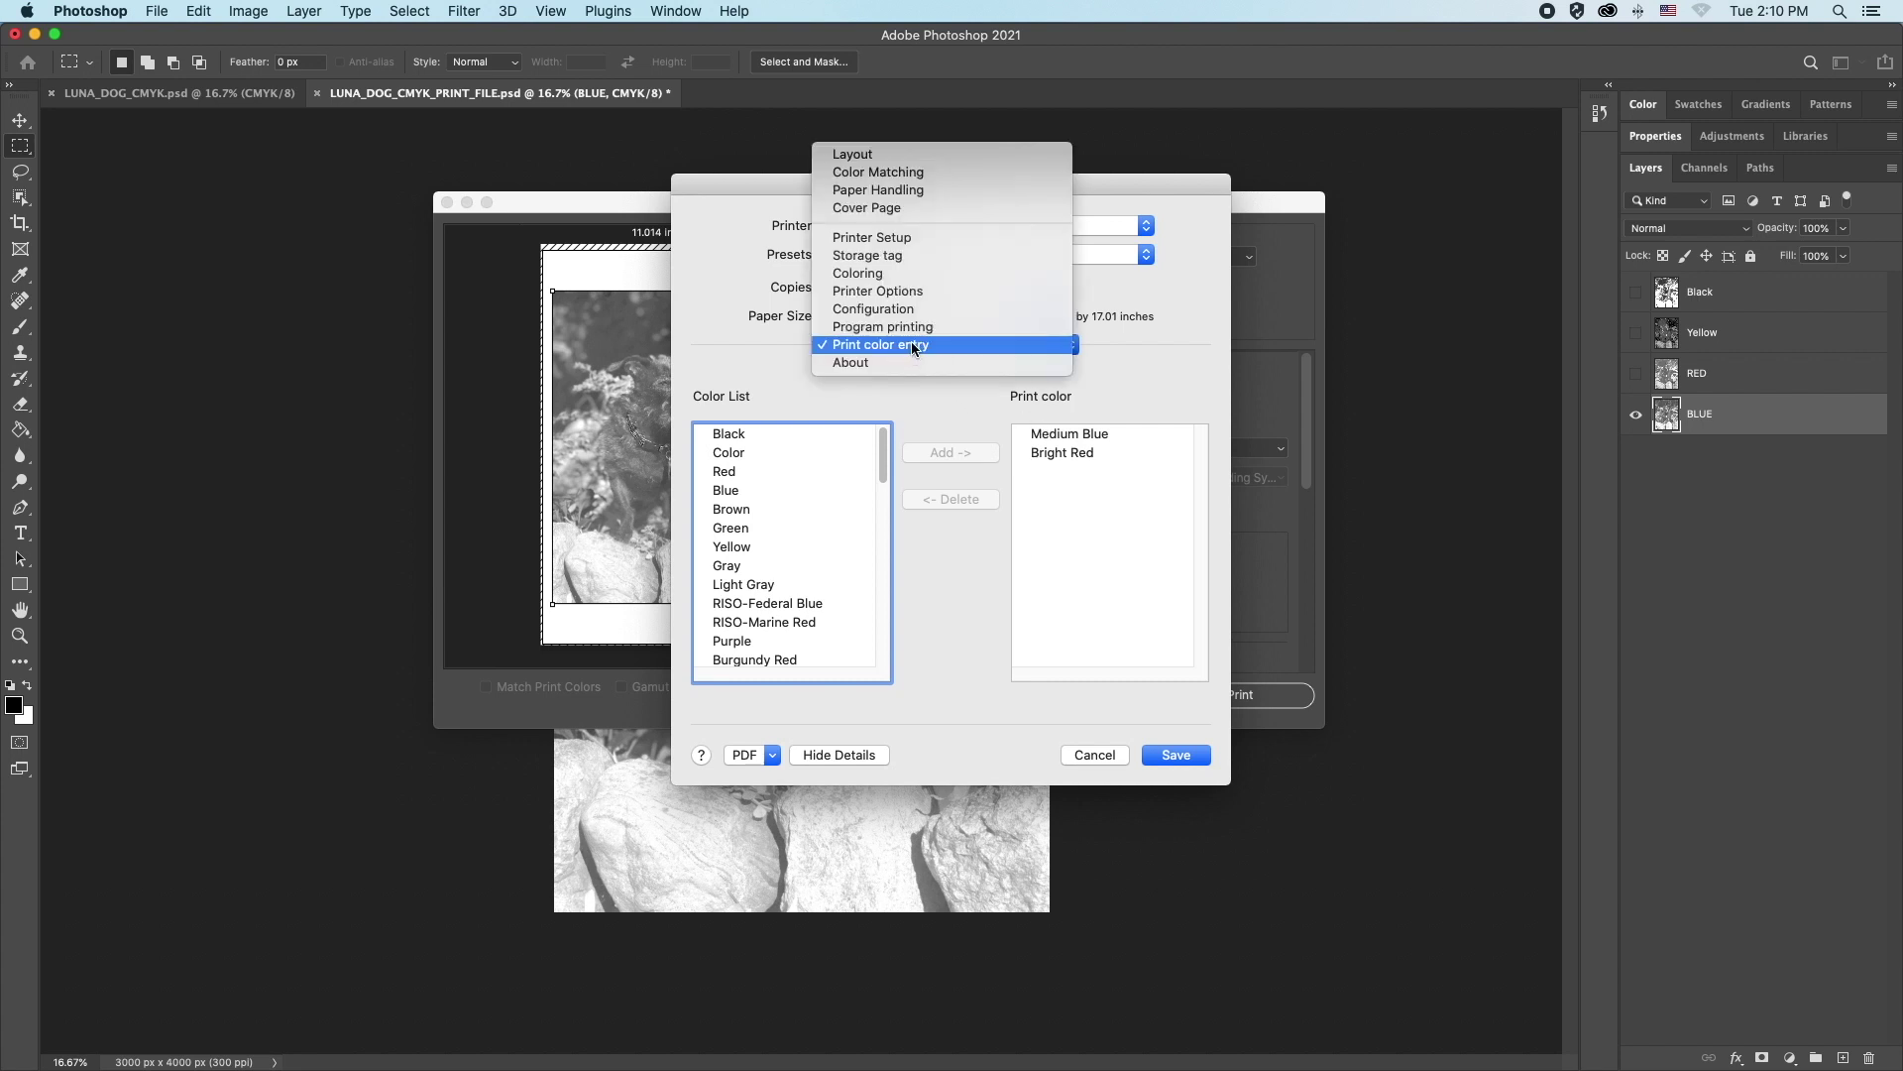
Set RISO Coloring to mono-color print with Grain-touch halftones.
left_click(912, 272)
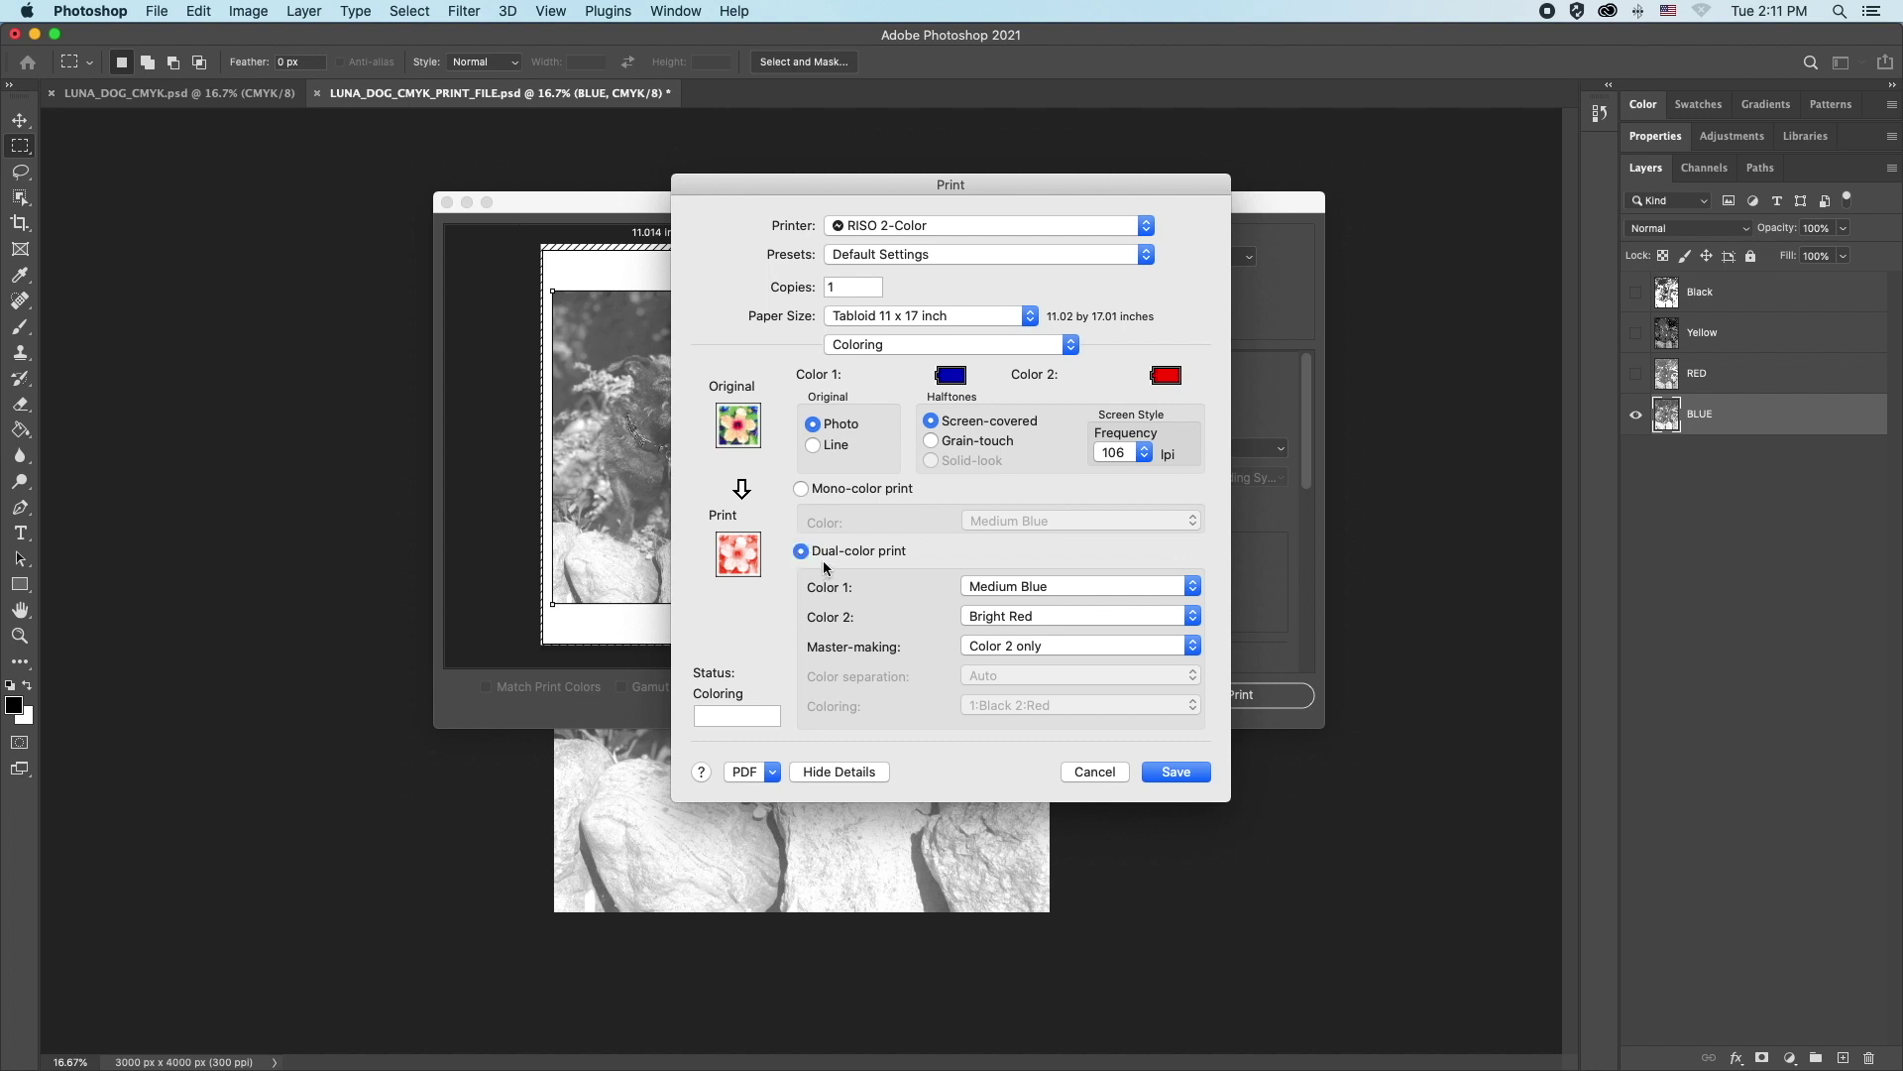
left_click(801, 488)
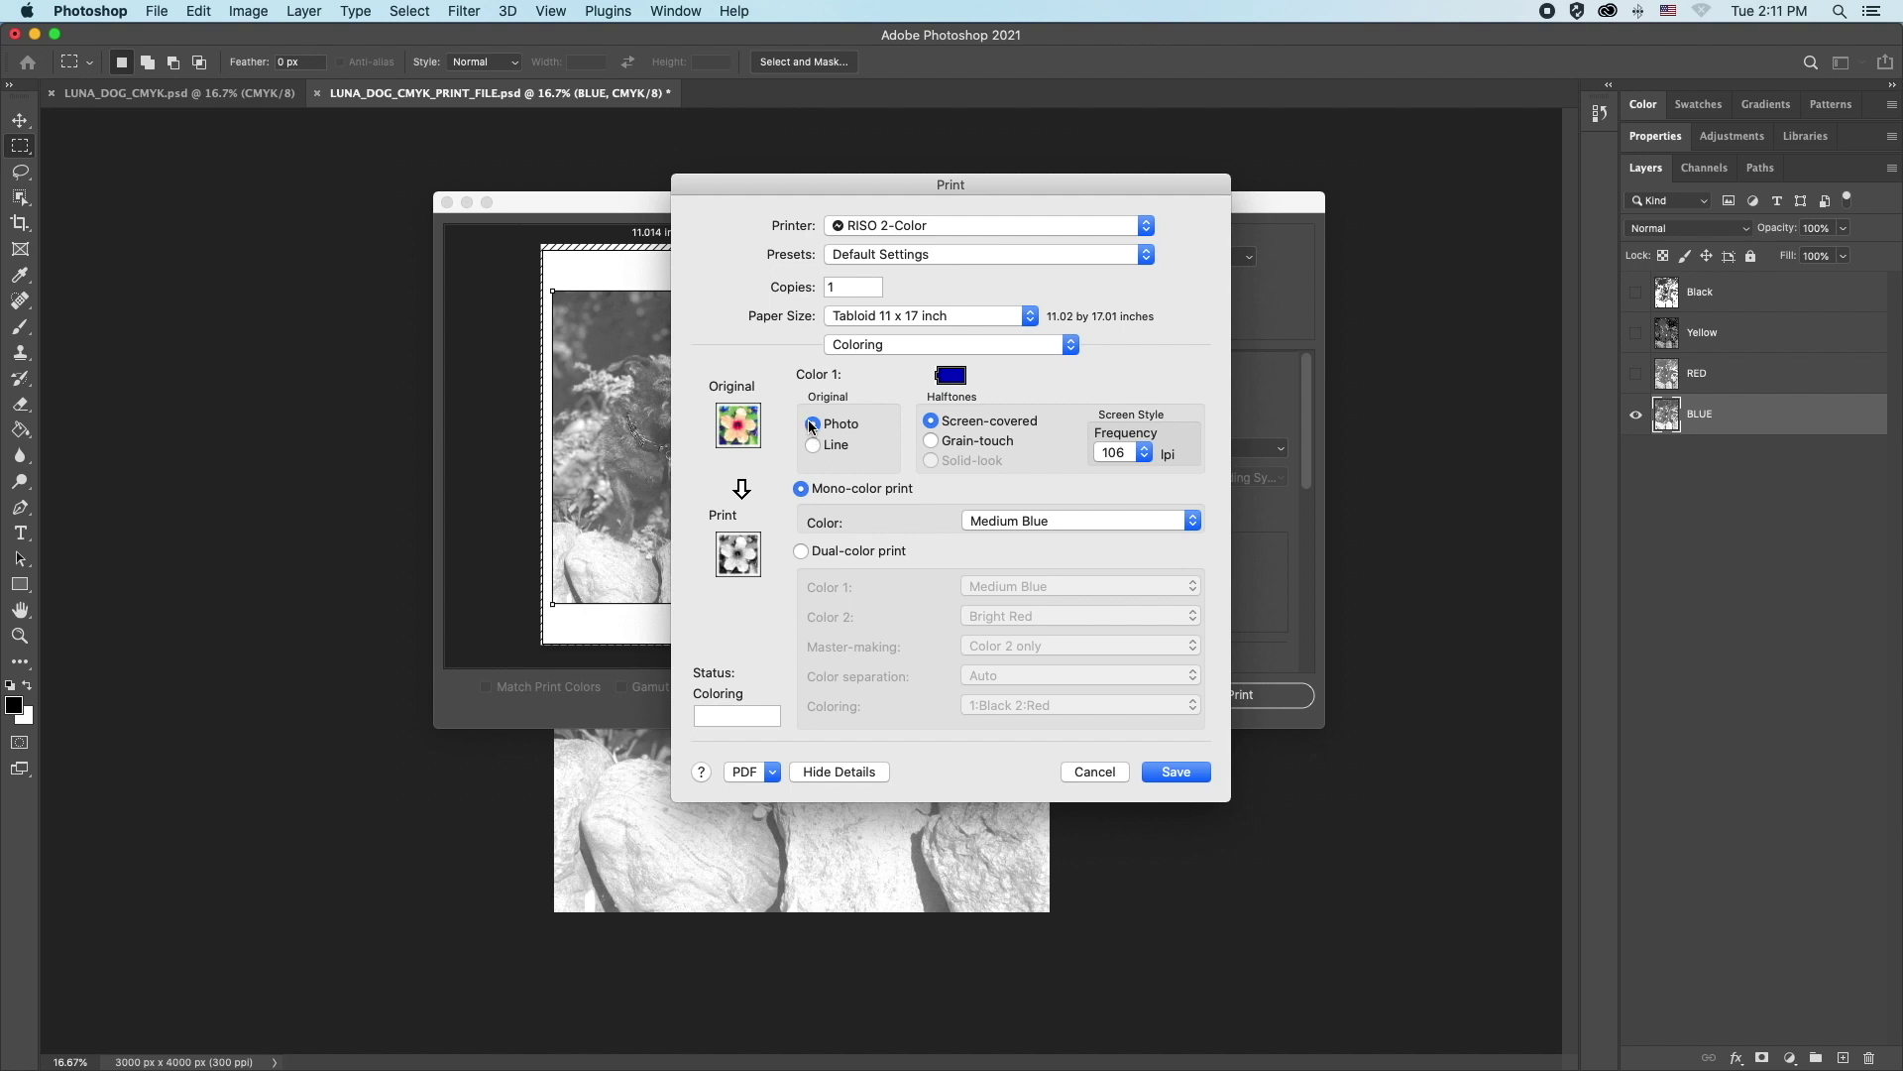
left_click(930, 444)
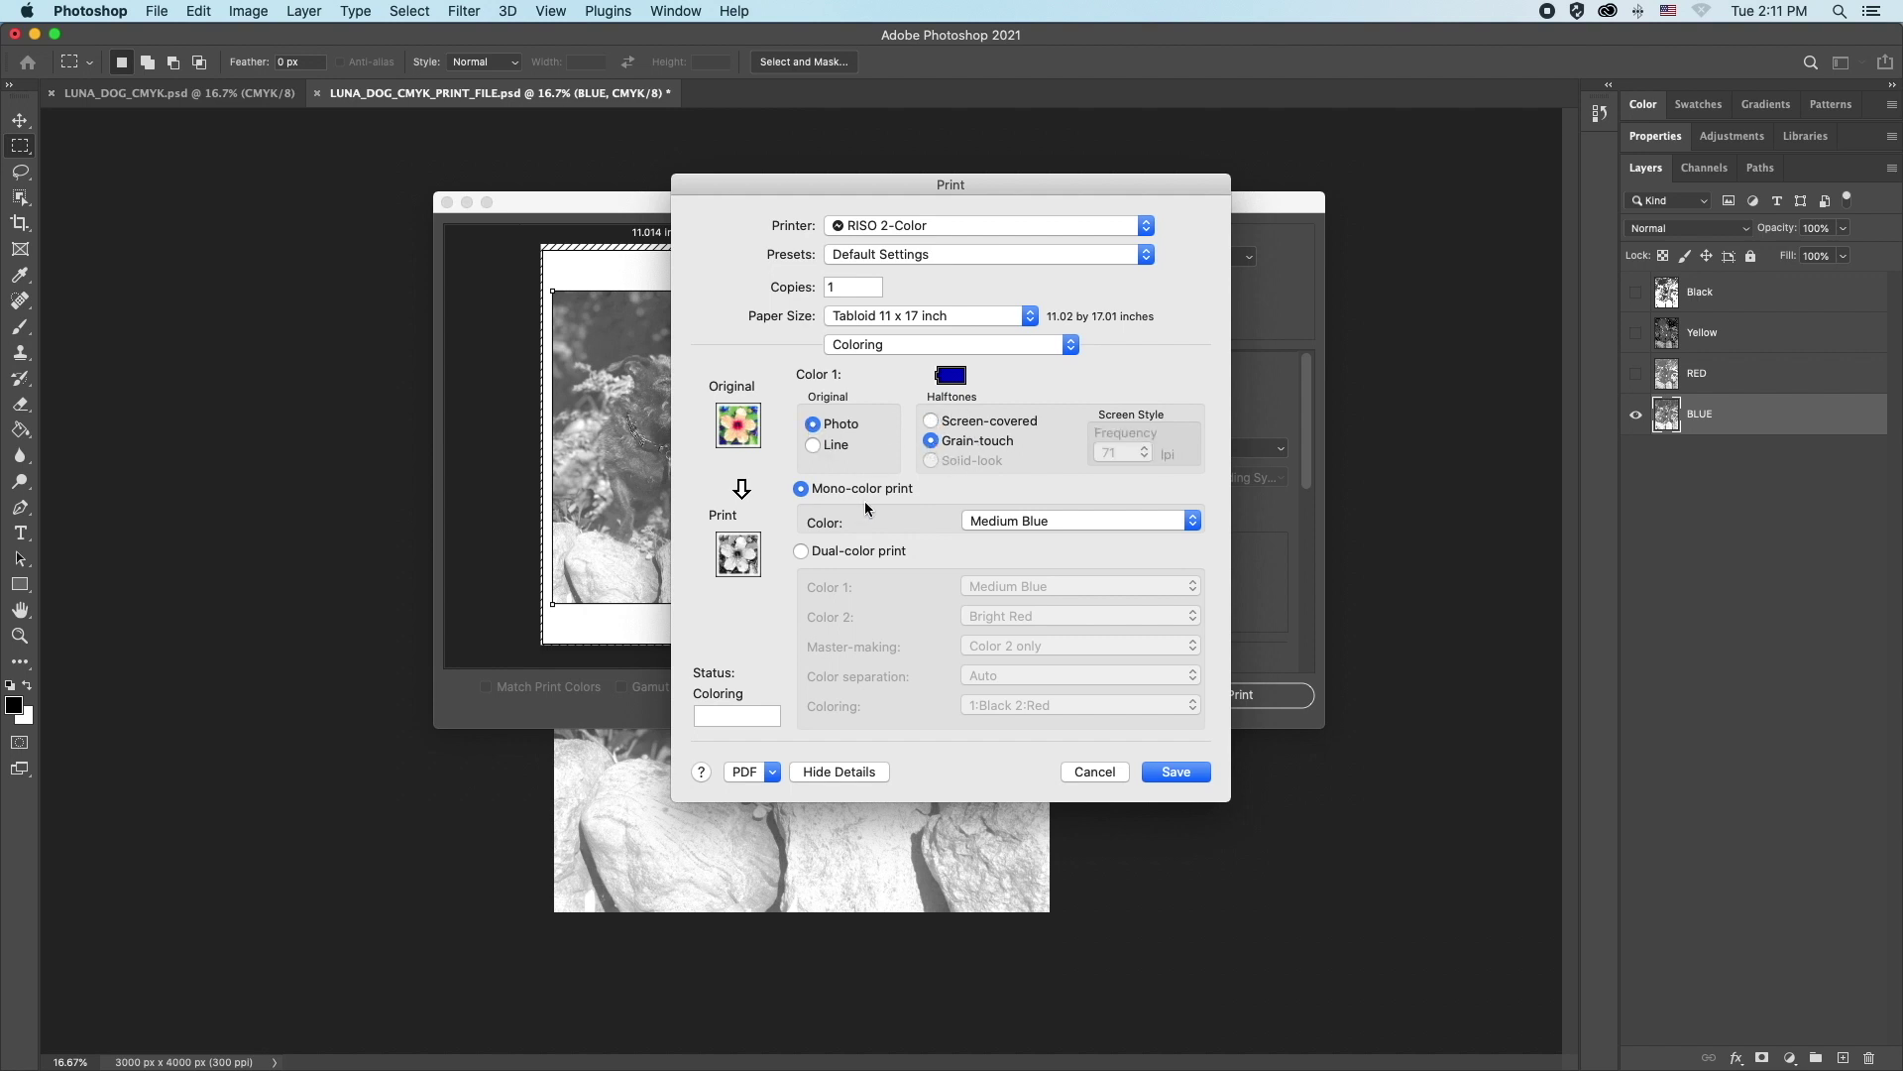
Save the printer settings and print the BLUE layer.
left_click(1176, 772)
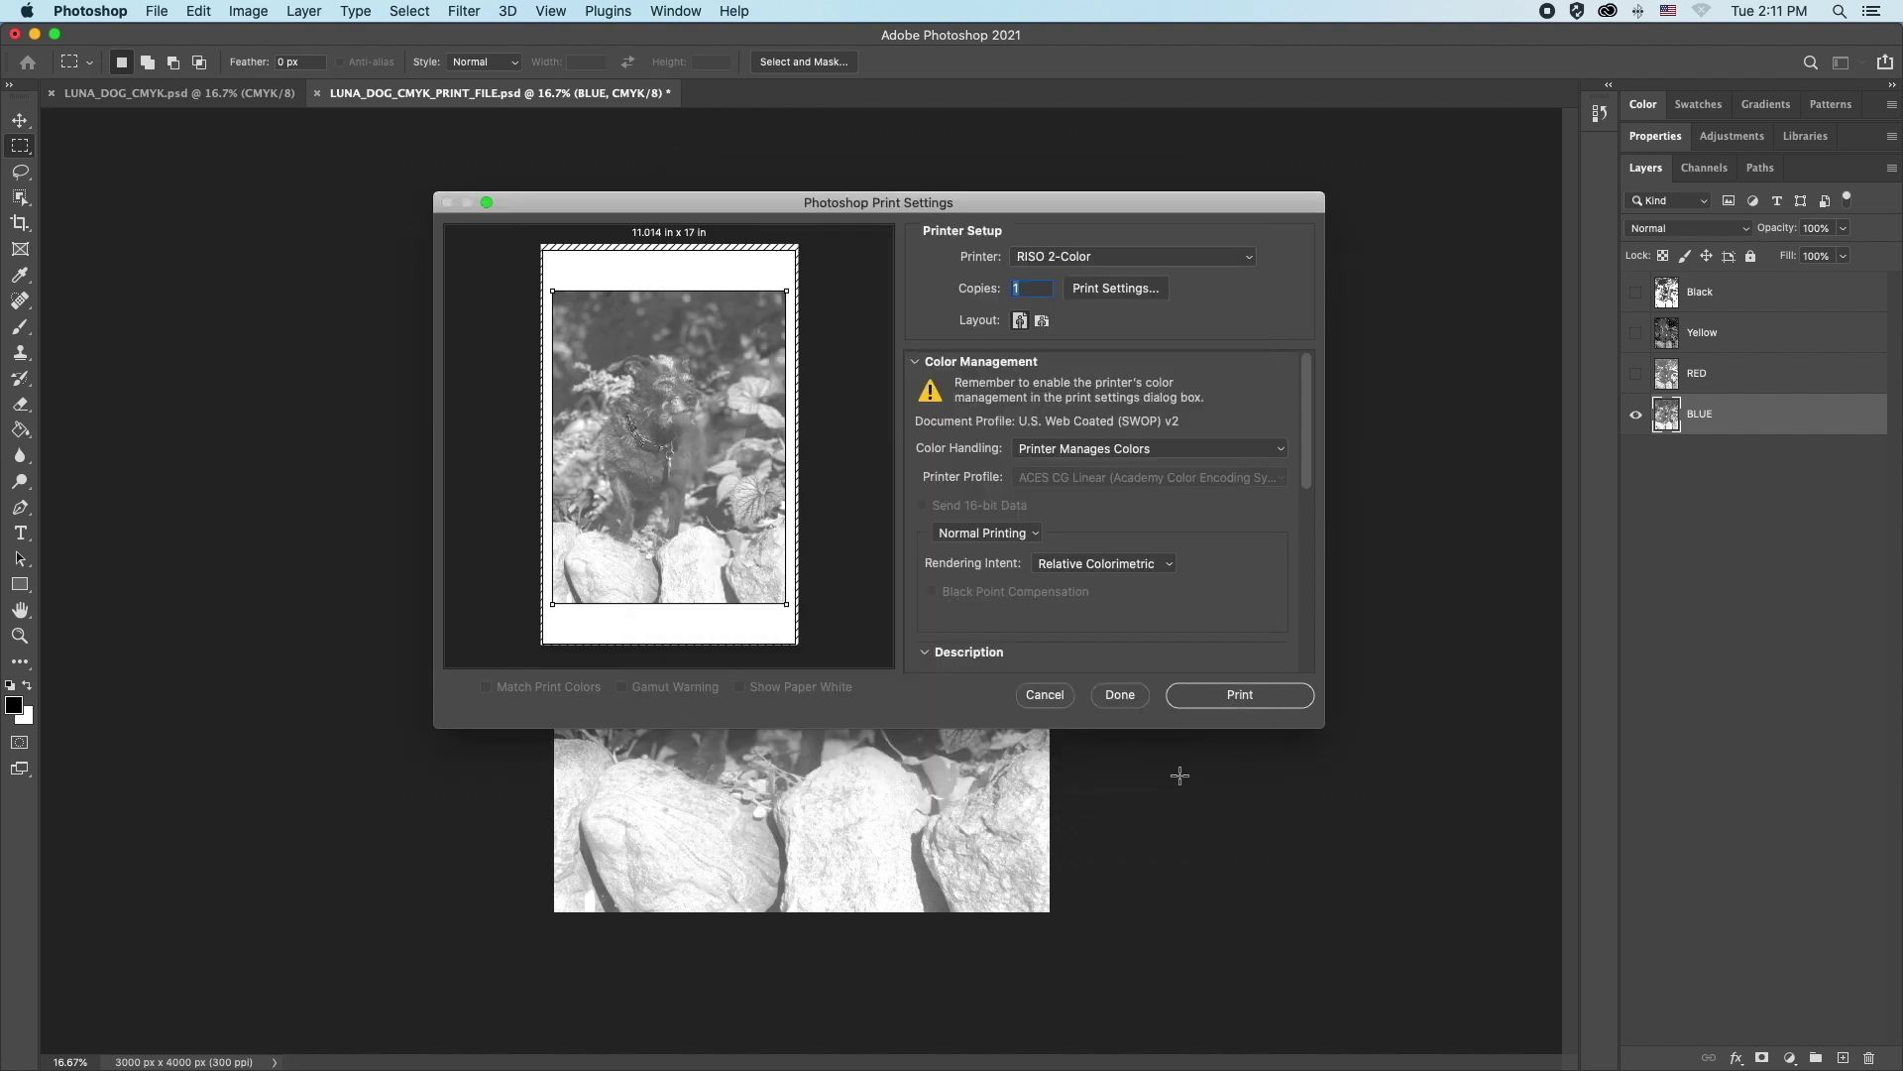
left_click(1242, 696)
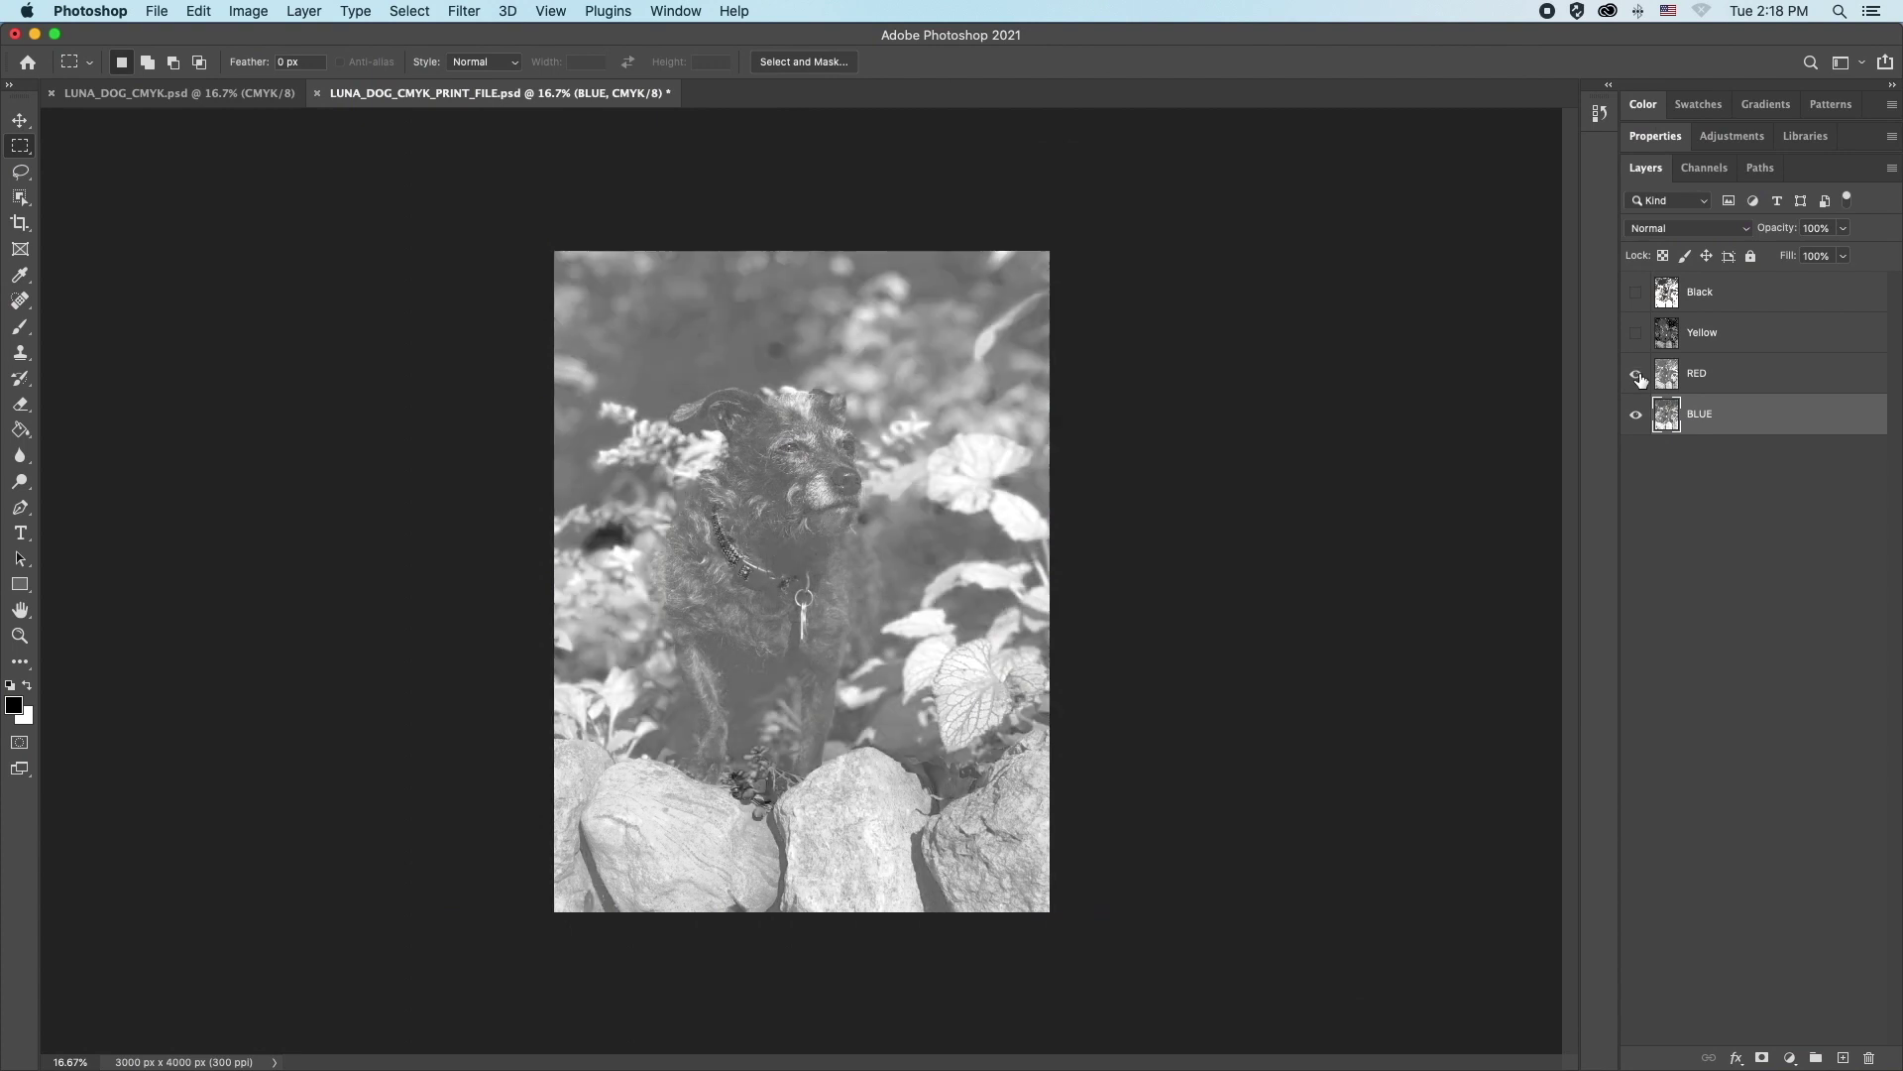
Show and select the RED layer with BLUE hidden, and open File > Print.
left_click(1636, 416)
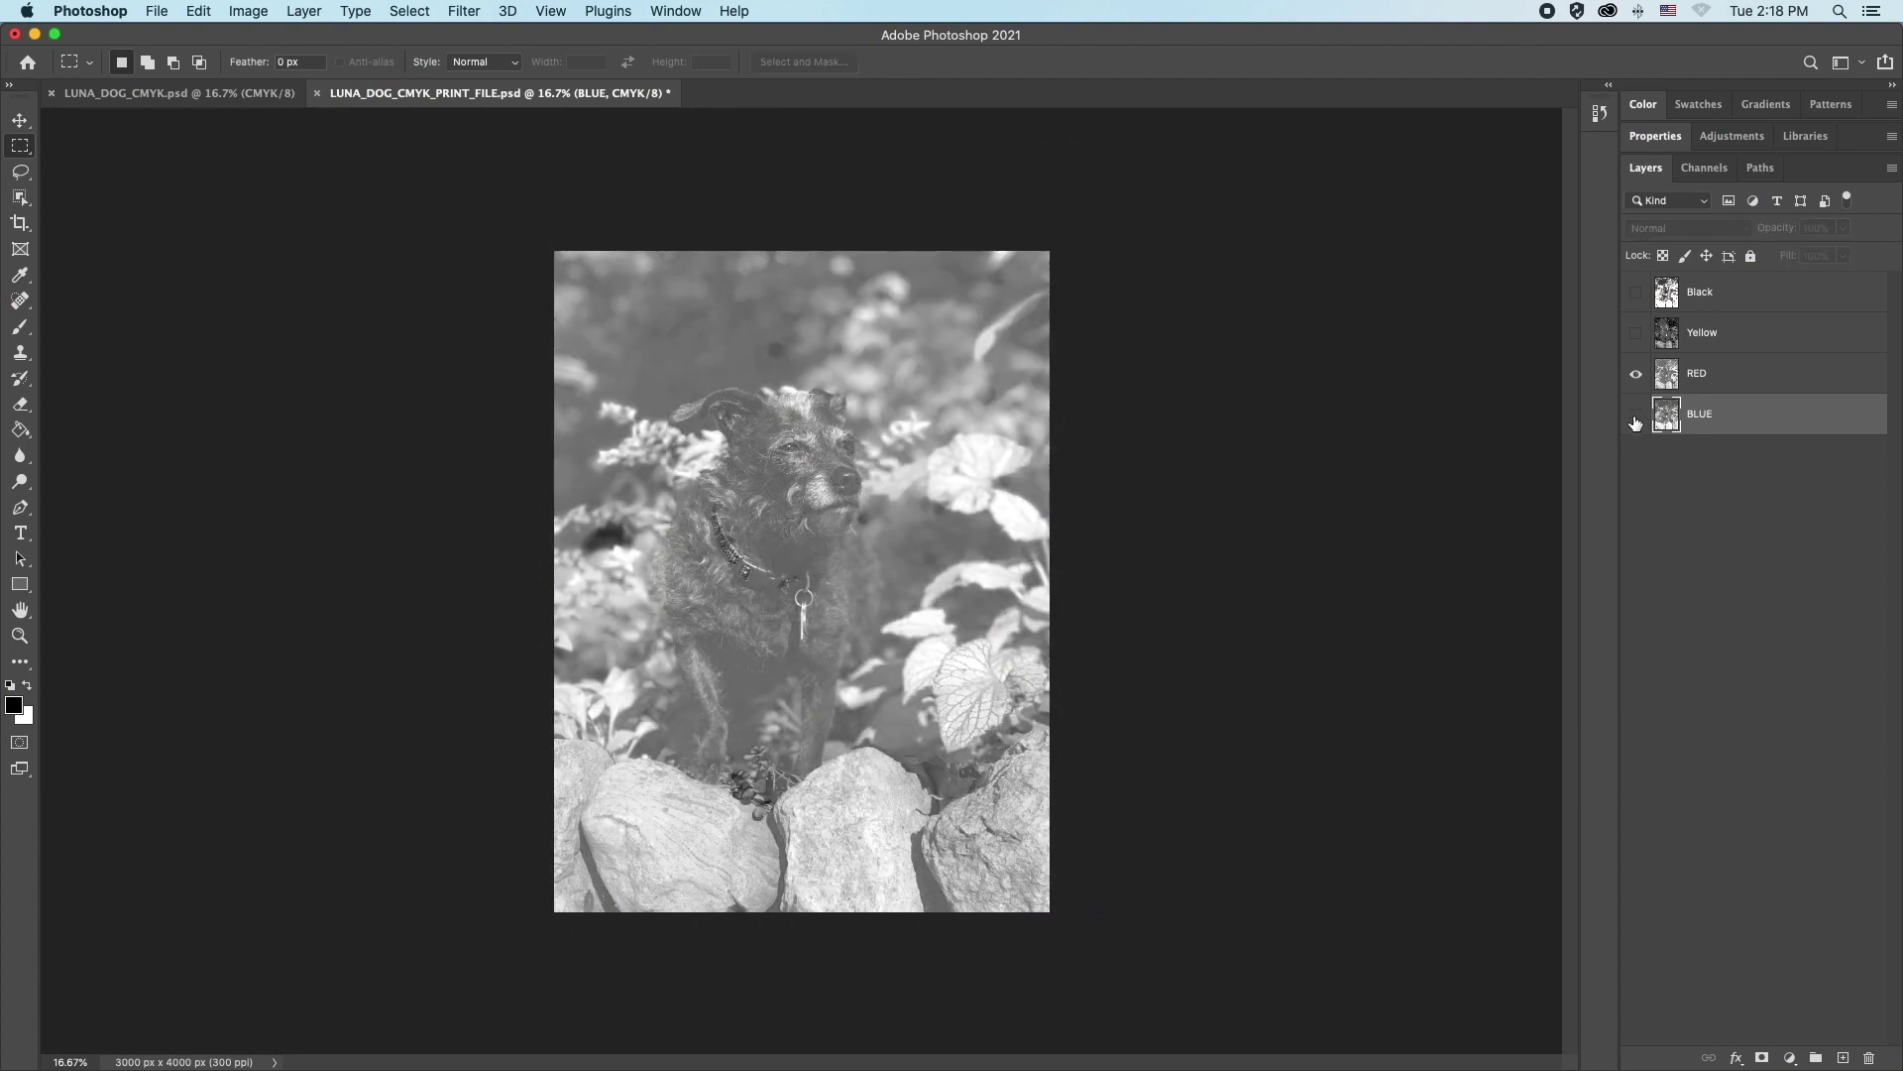
left_click(1743, 378)
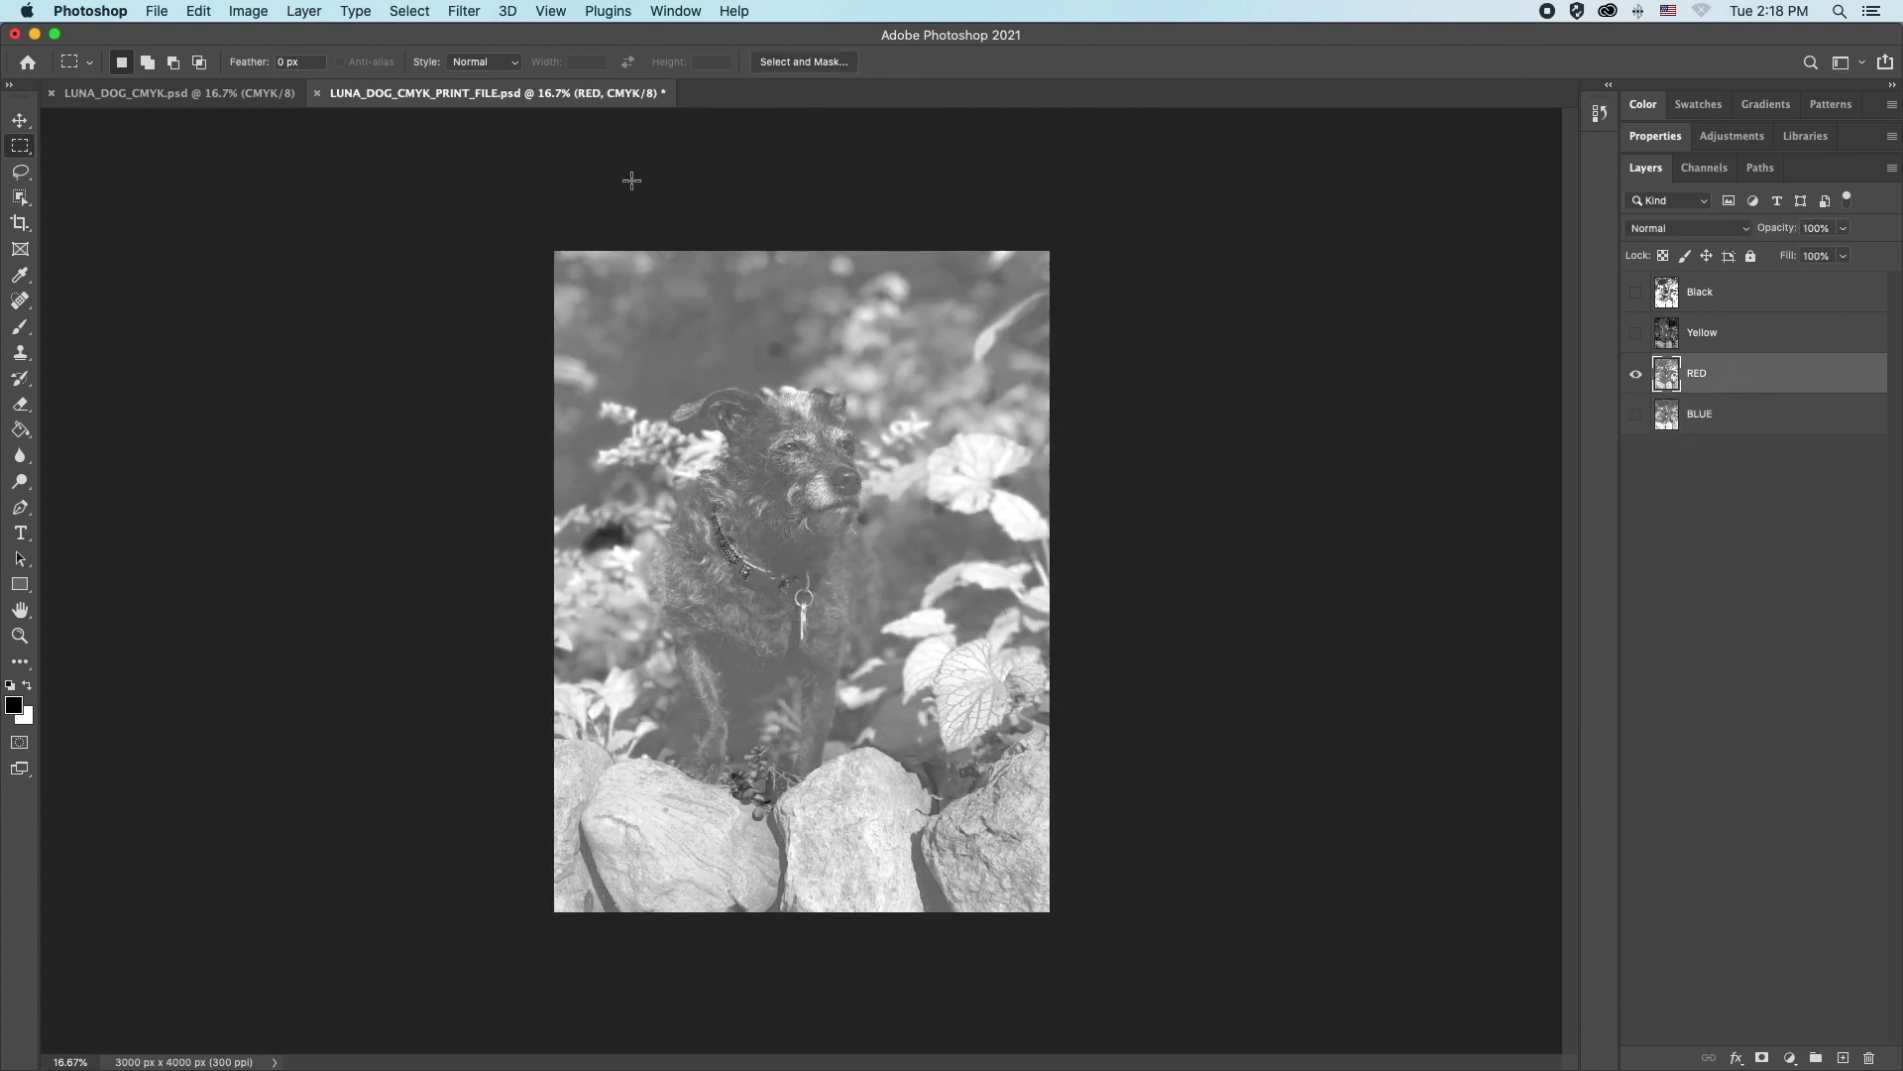
left_click(156, 11)
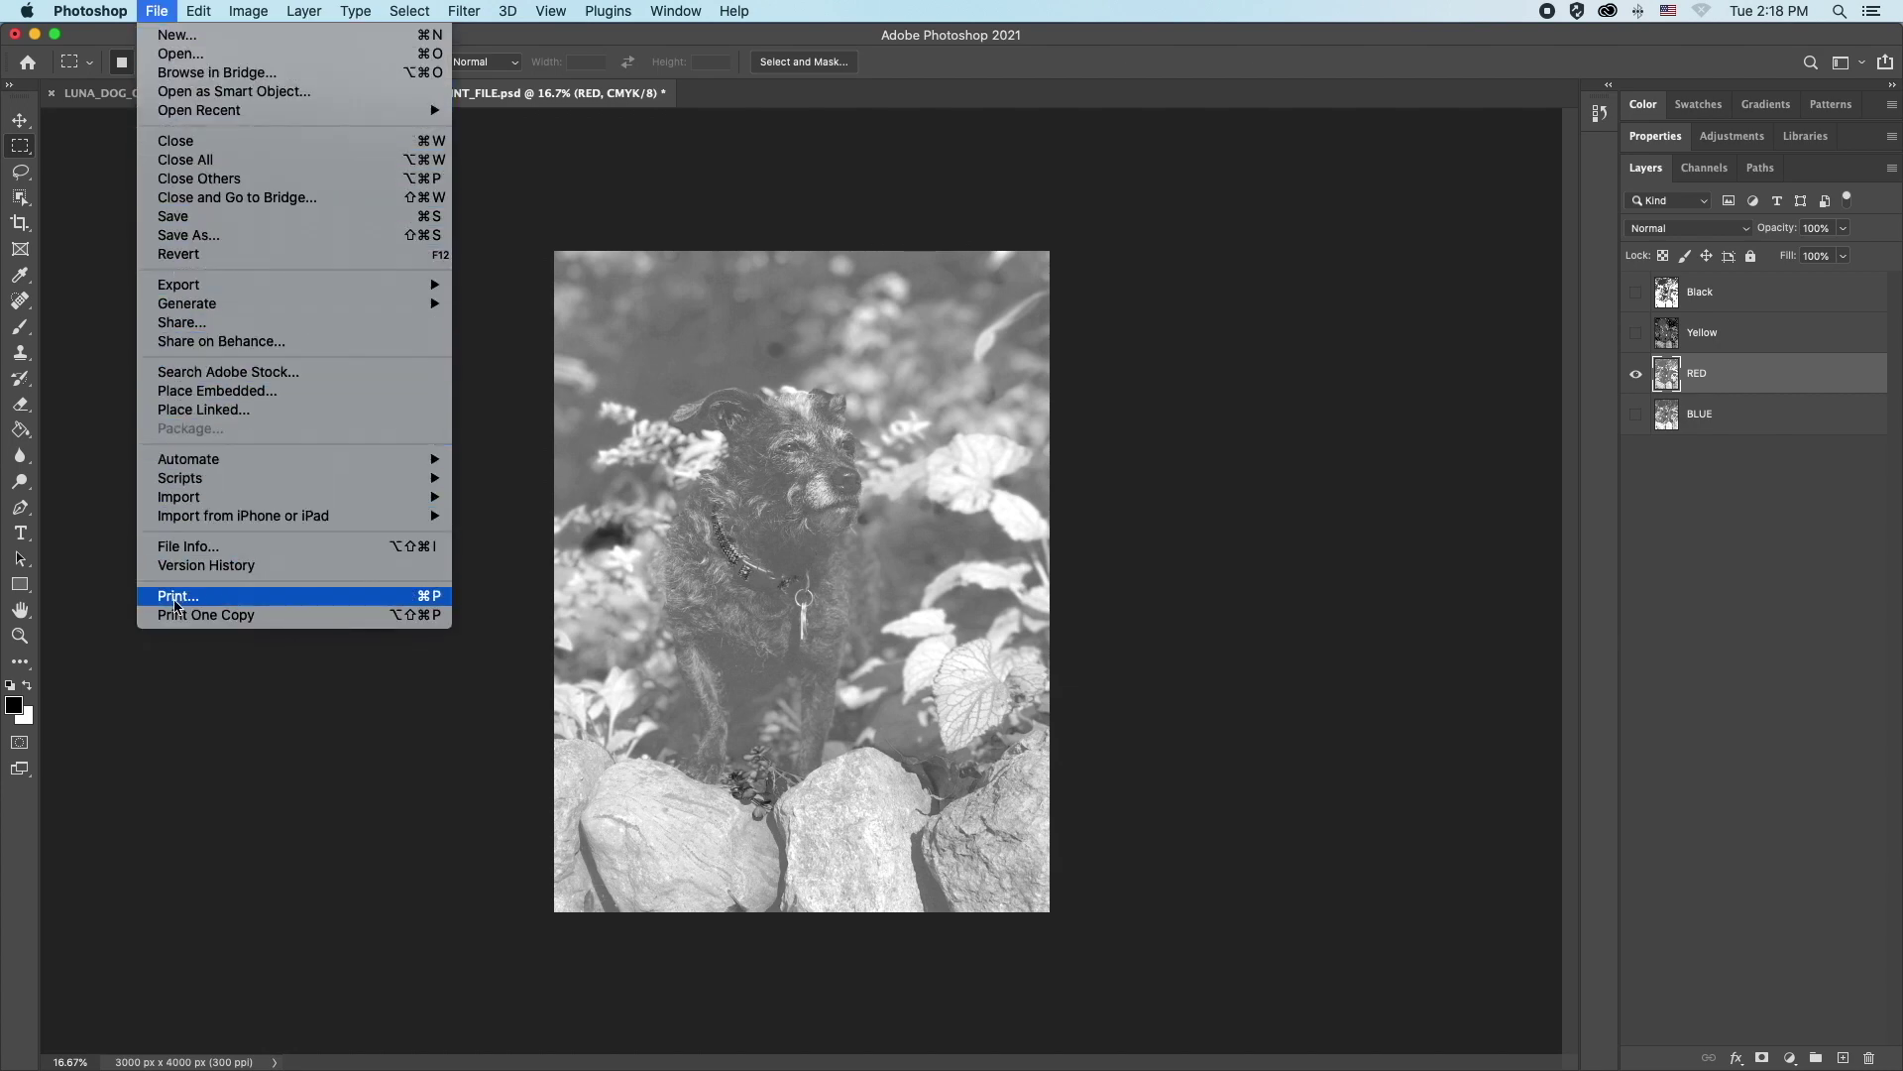
left_click(177, 596)
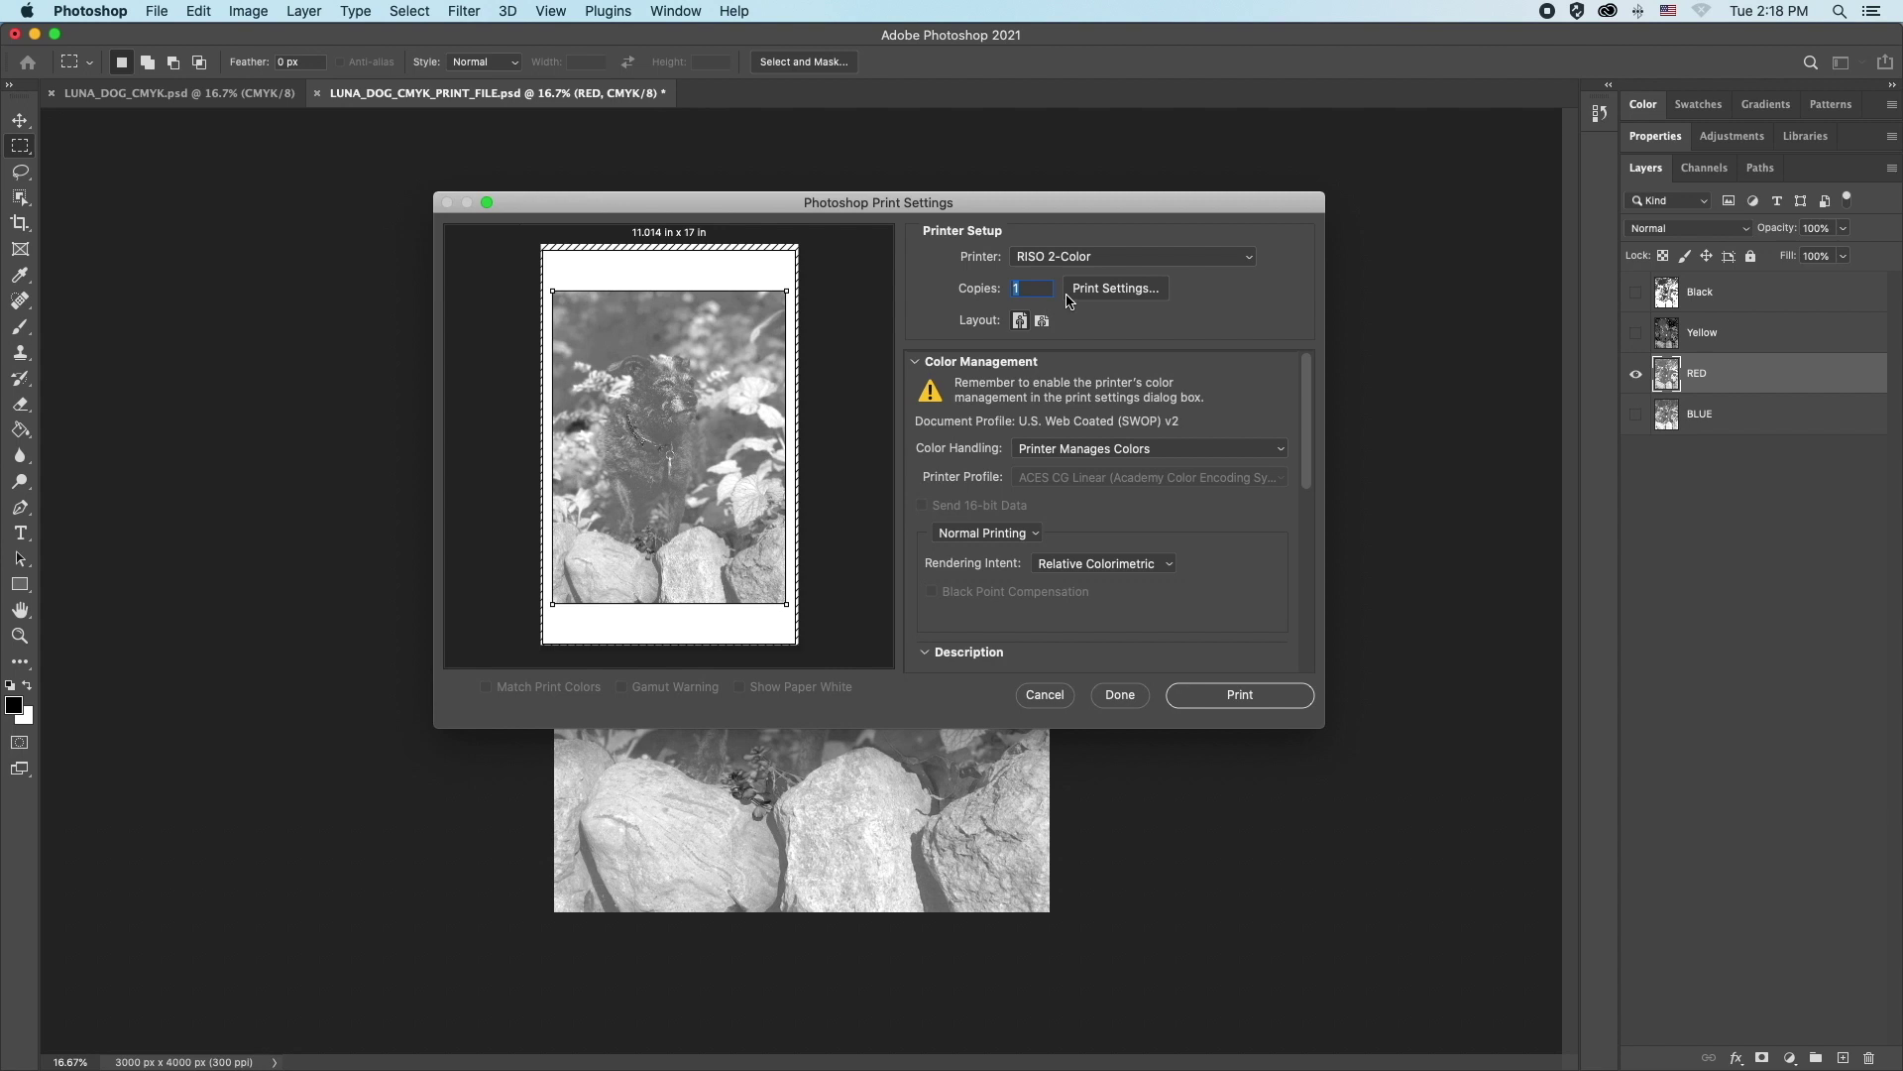
Set RISO Coloring to dual-color with Color 2-only master-making, save, and print RED.
left_click(1091, 291)
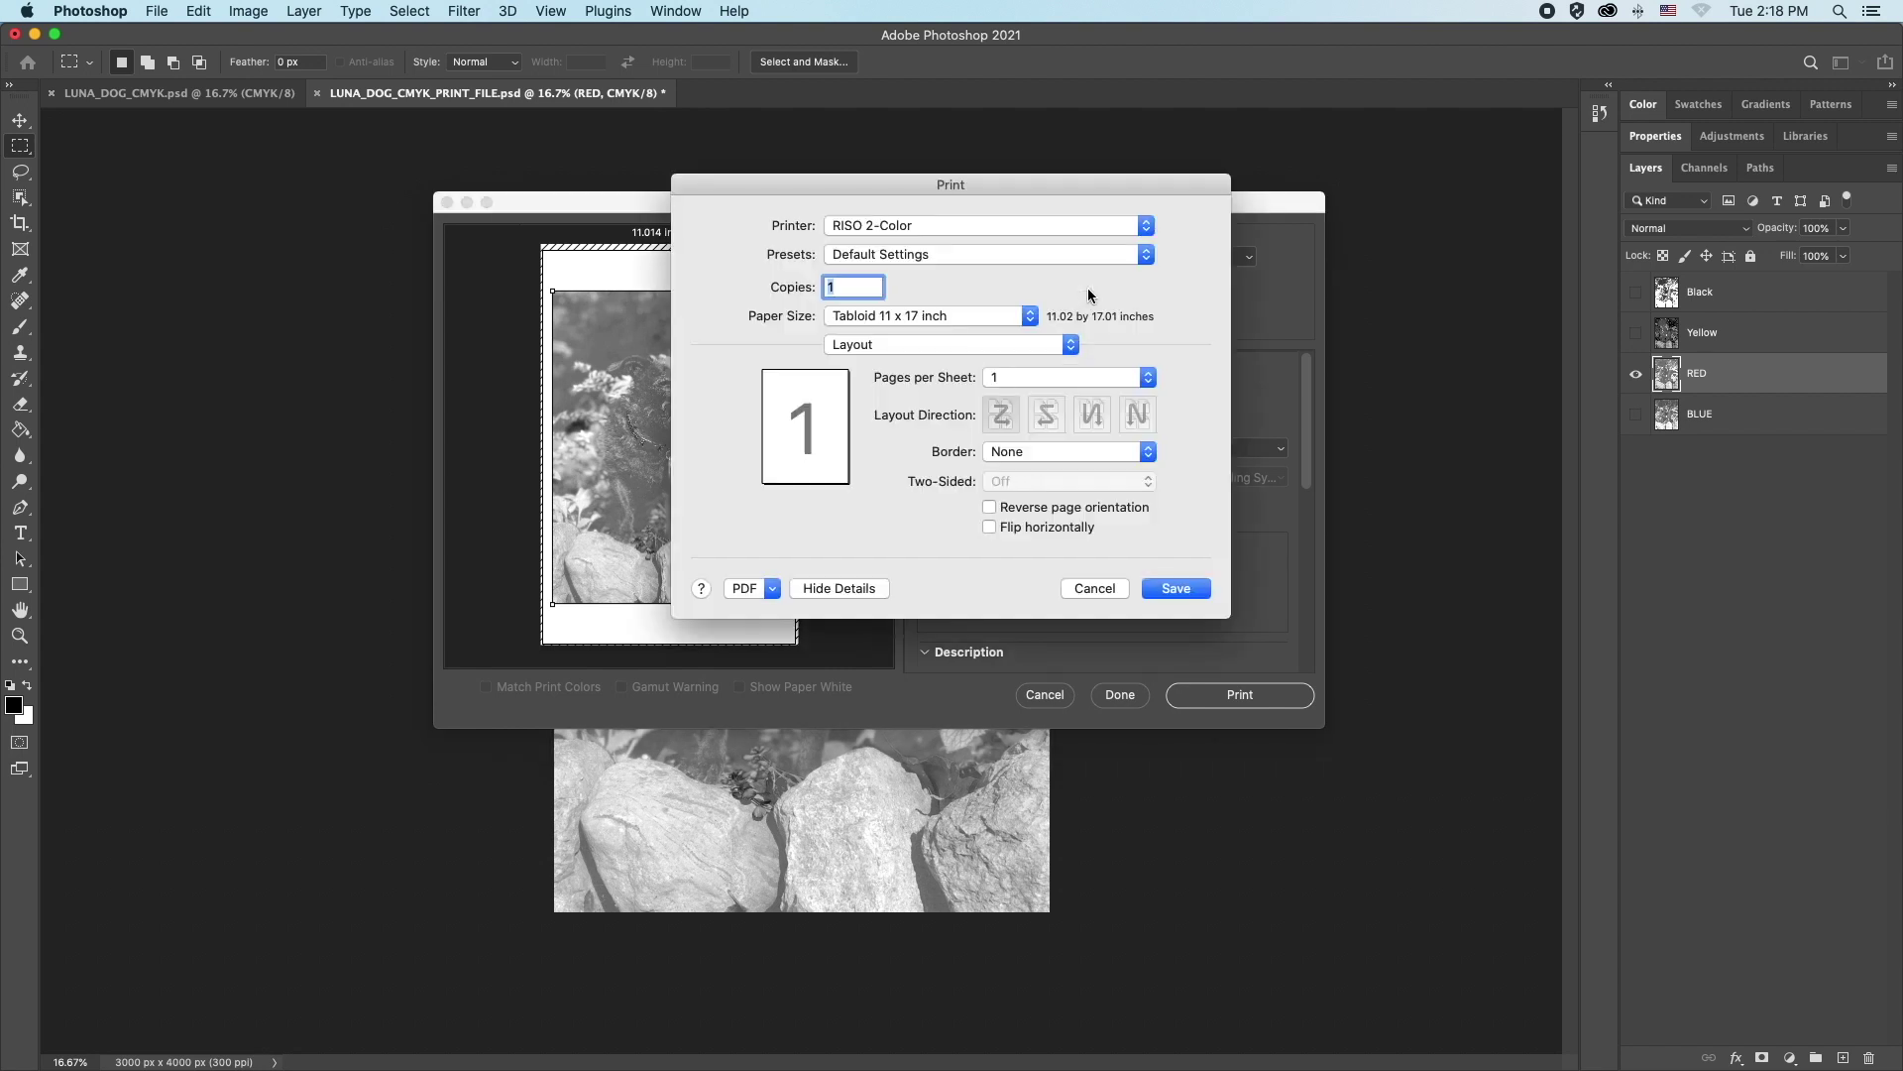
left_click(960, 345)
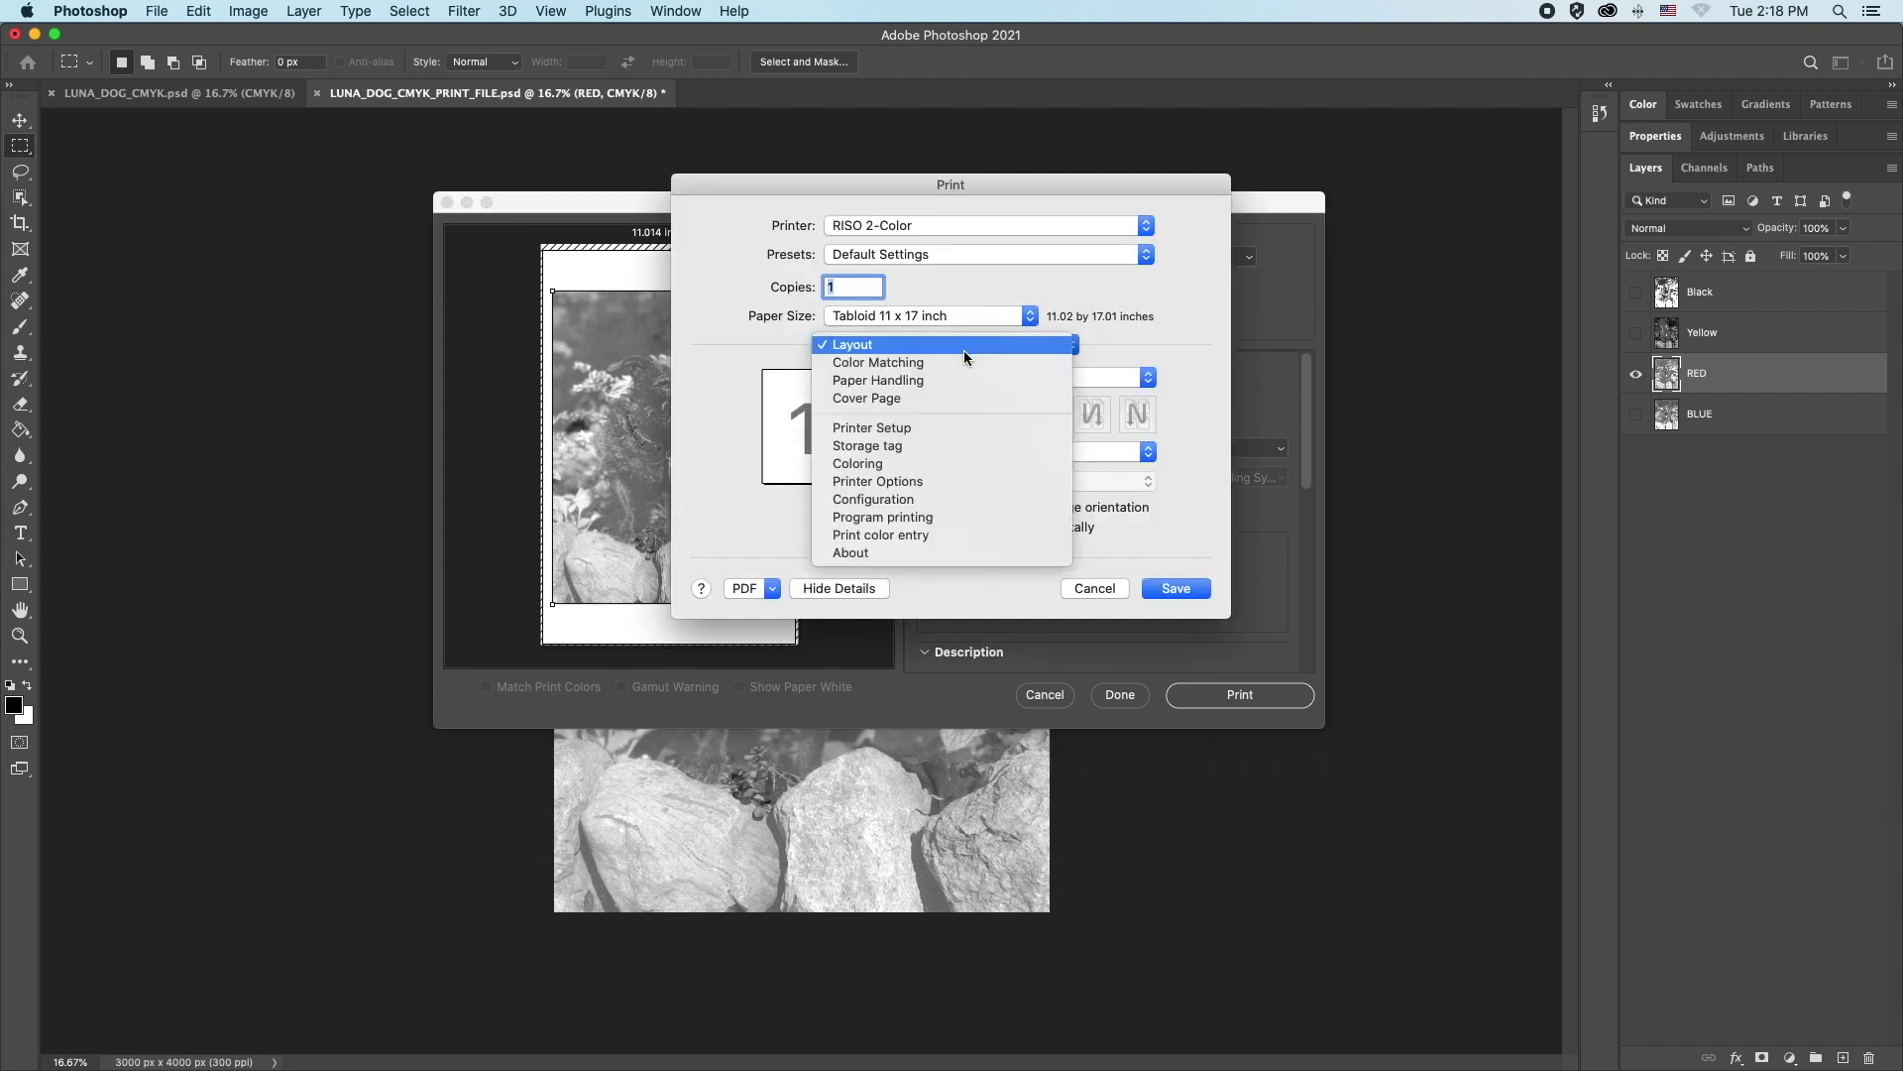
left_click(924, 463)
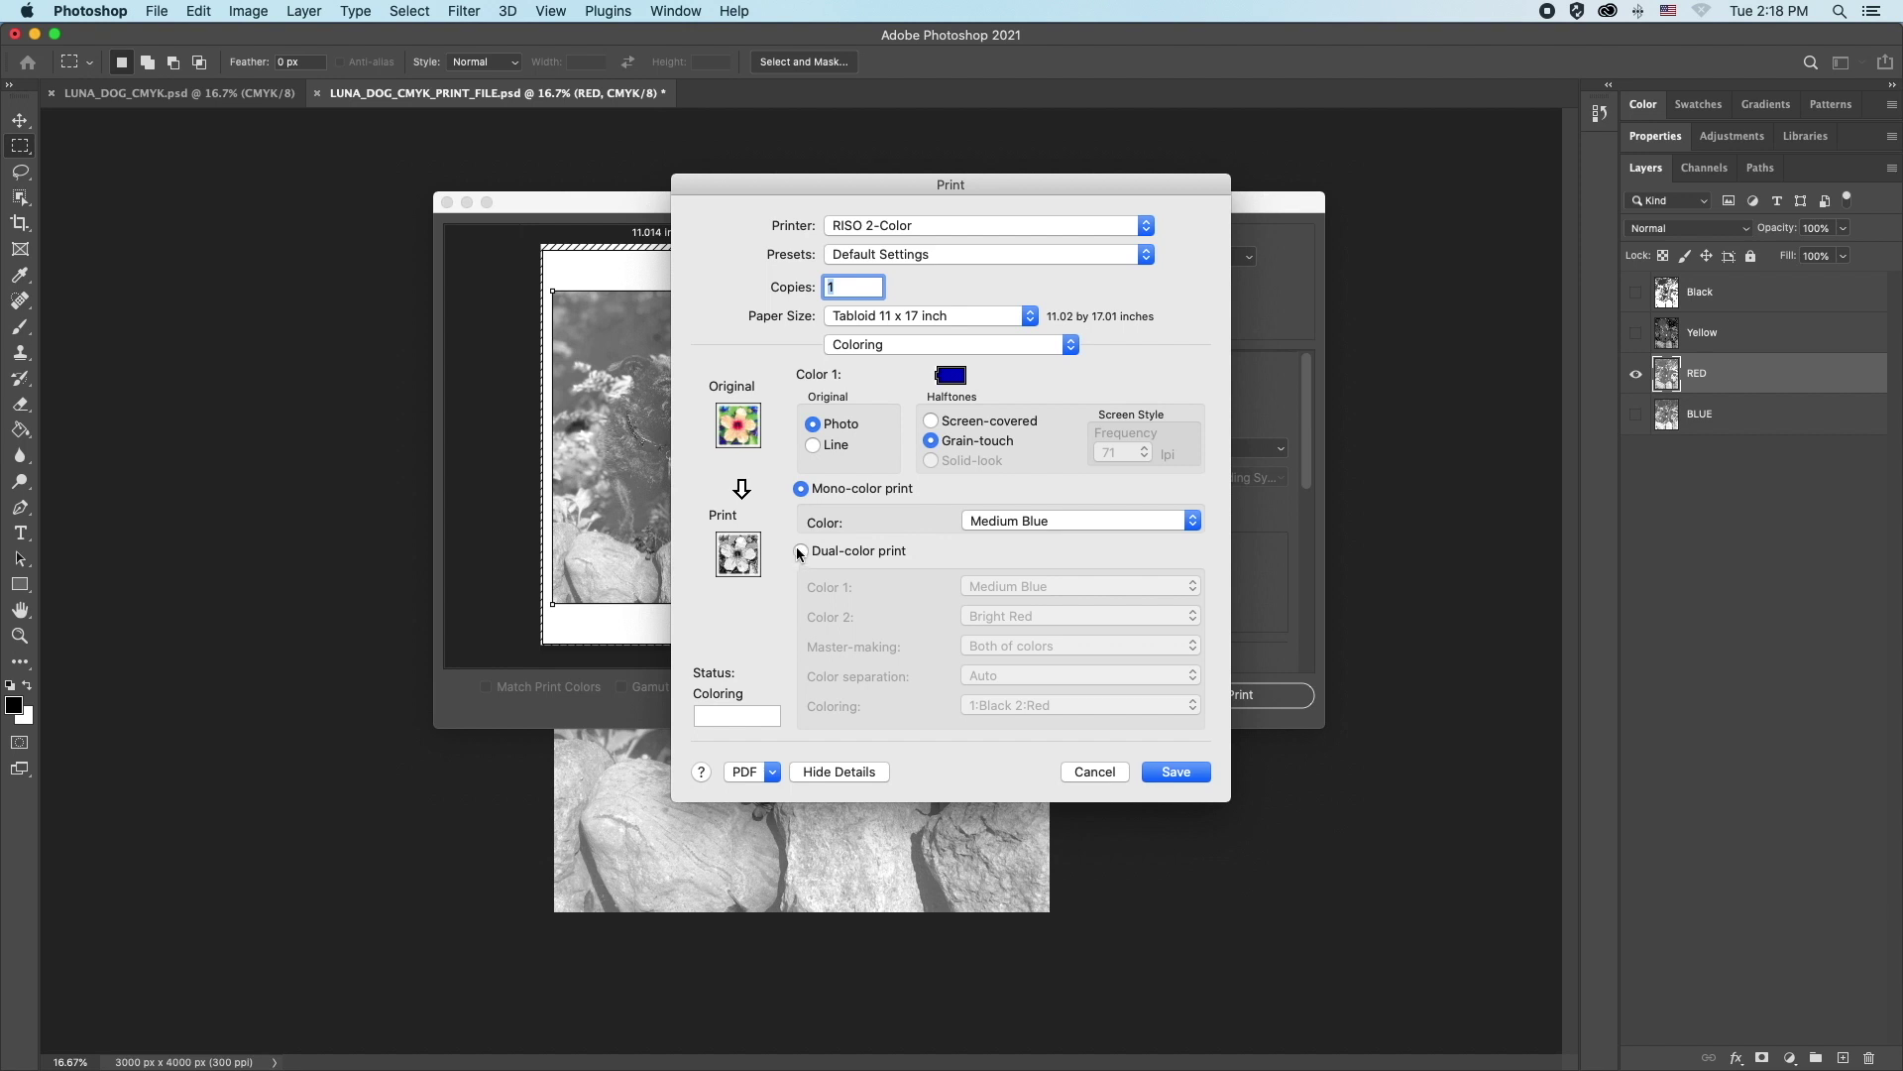
left_click(802, 553)
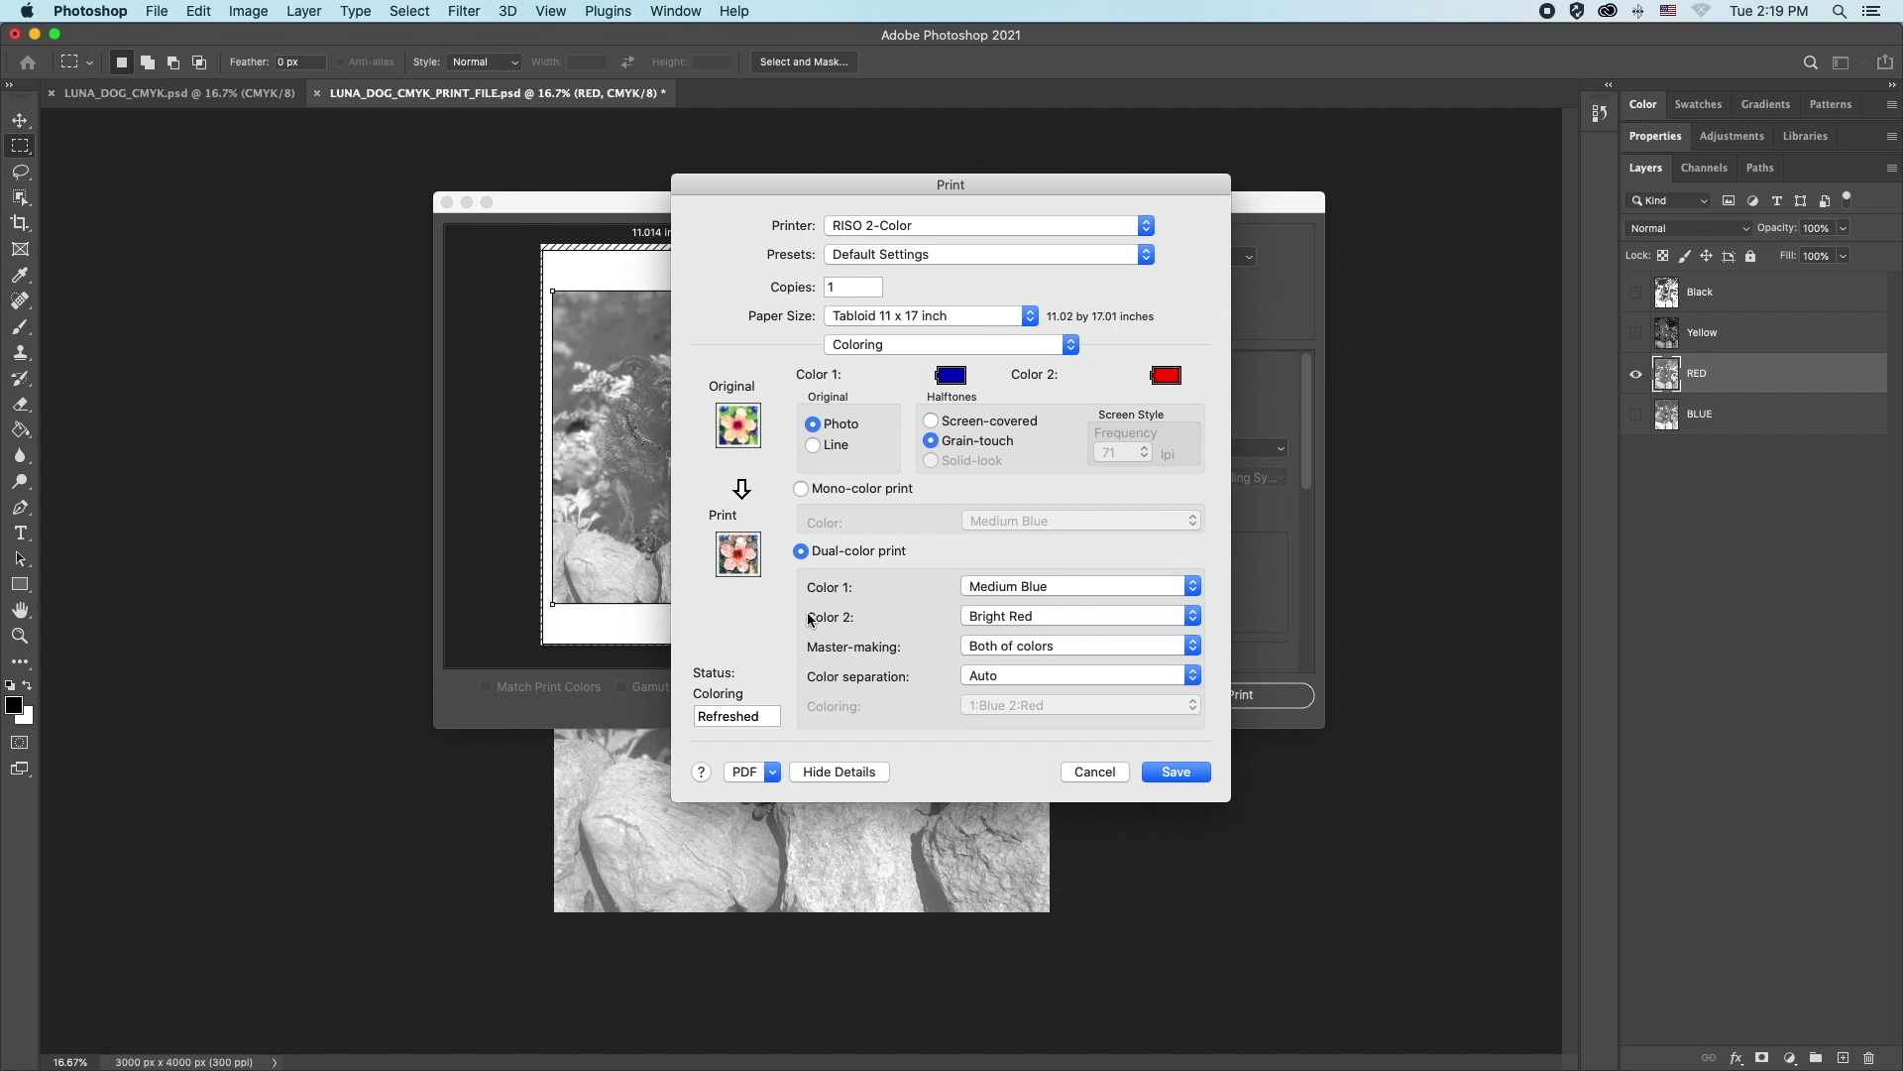
left_click(992, 646)
left_click(995, 630)
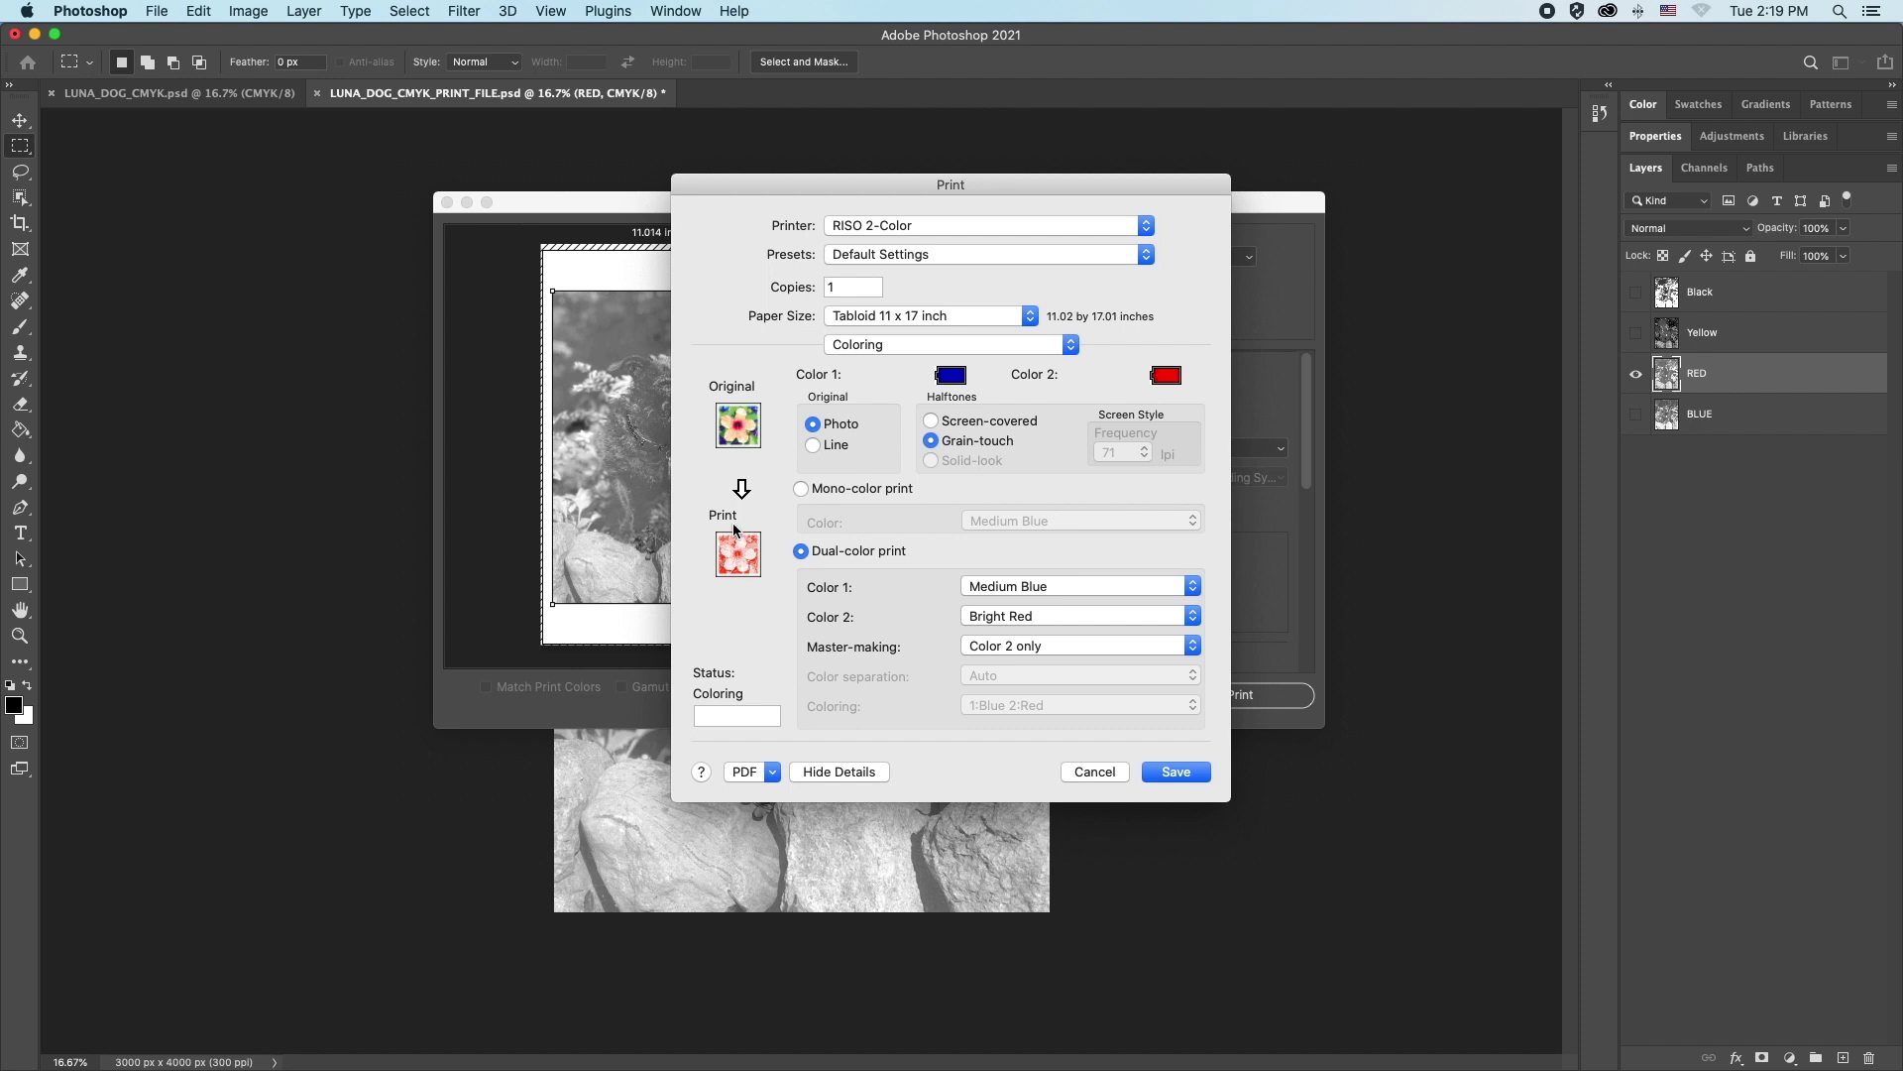
left_click(1173, 771)
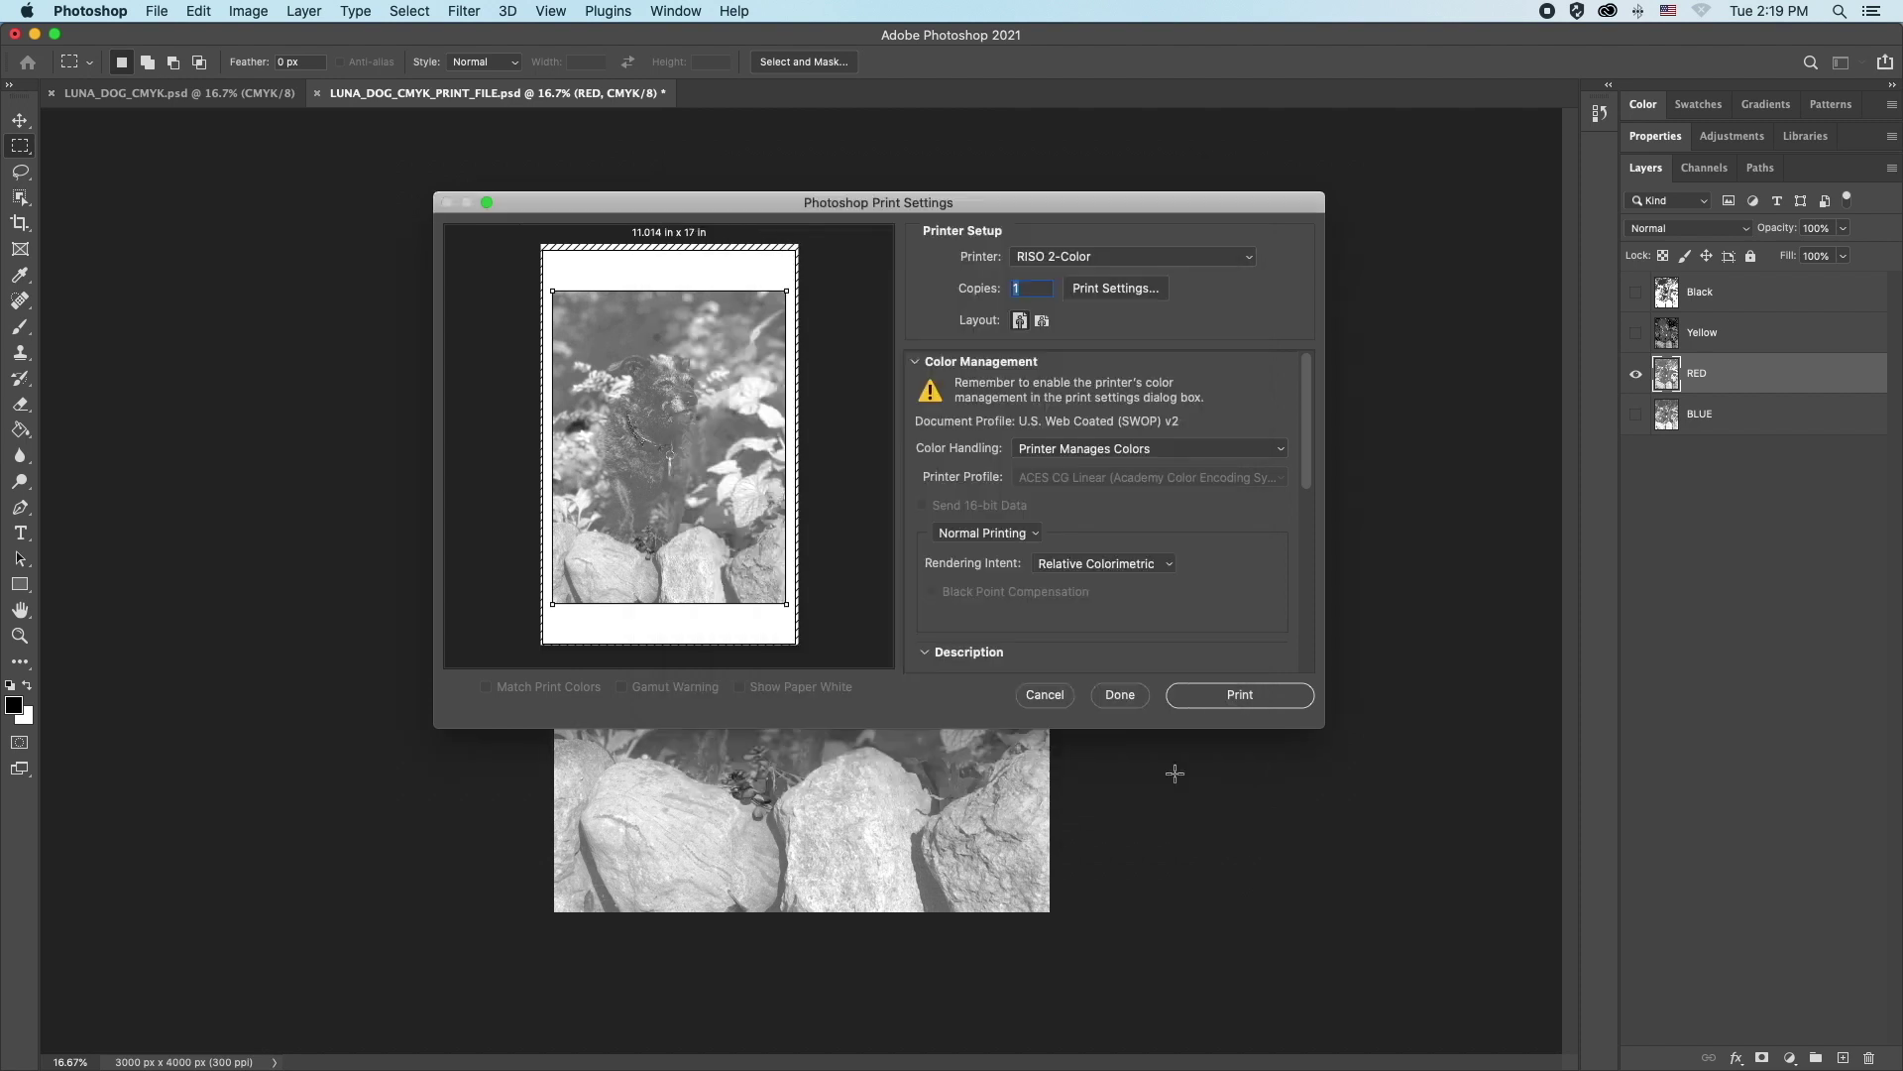
left_click(1240, 695)
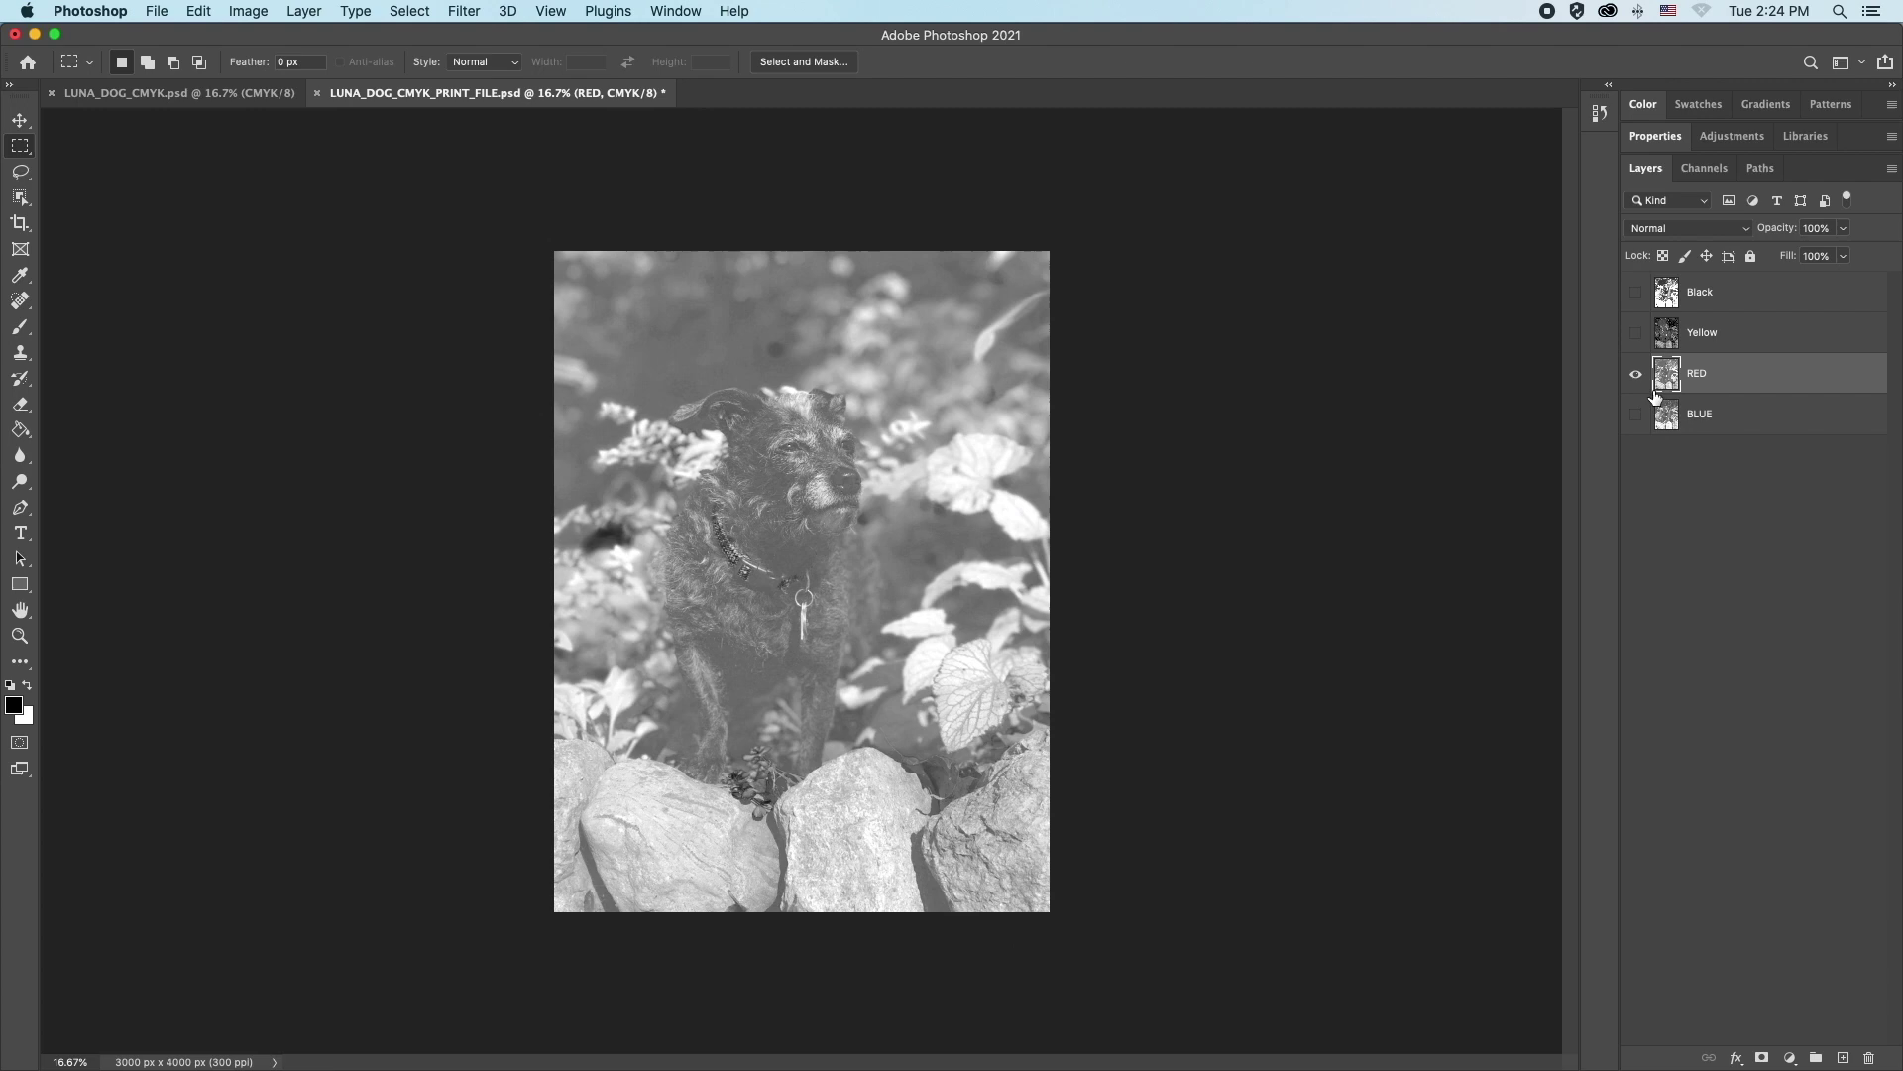
Show only the Black layer, select it, and open the RISO Print color entry pane.
left_click(1636, 375)
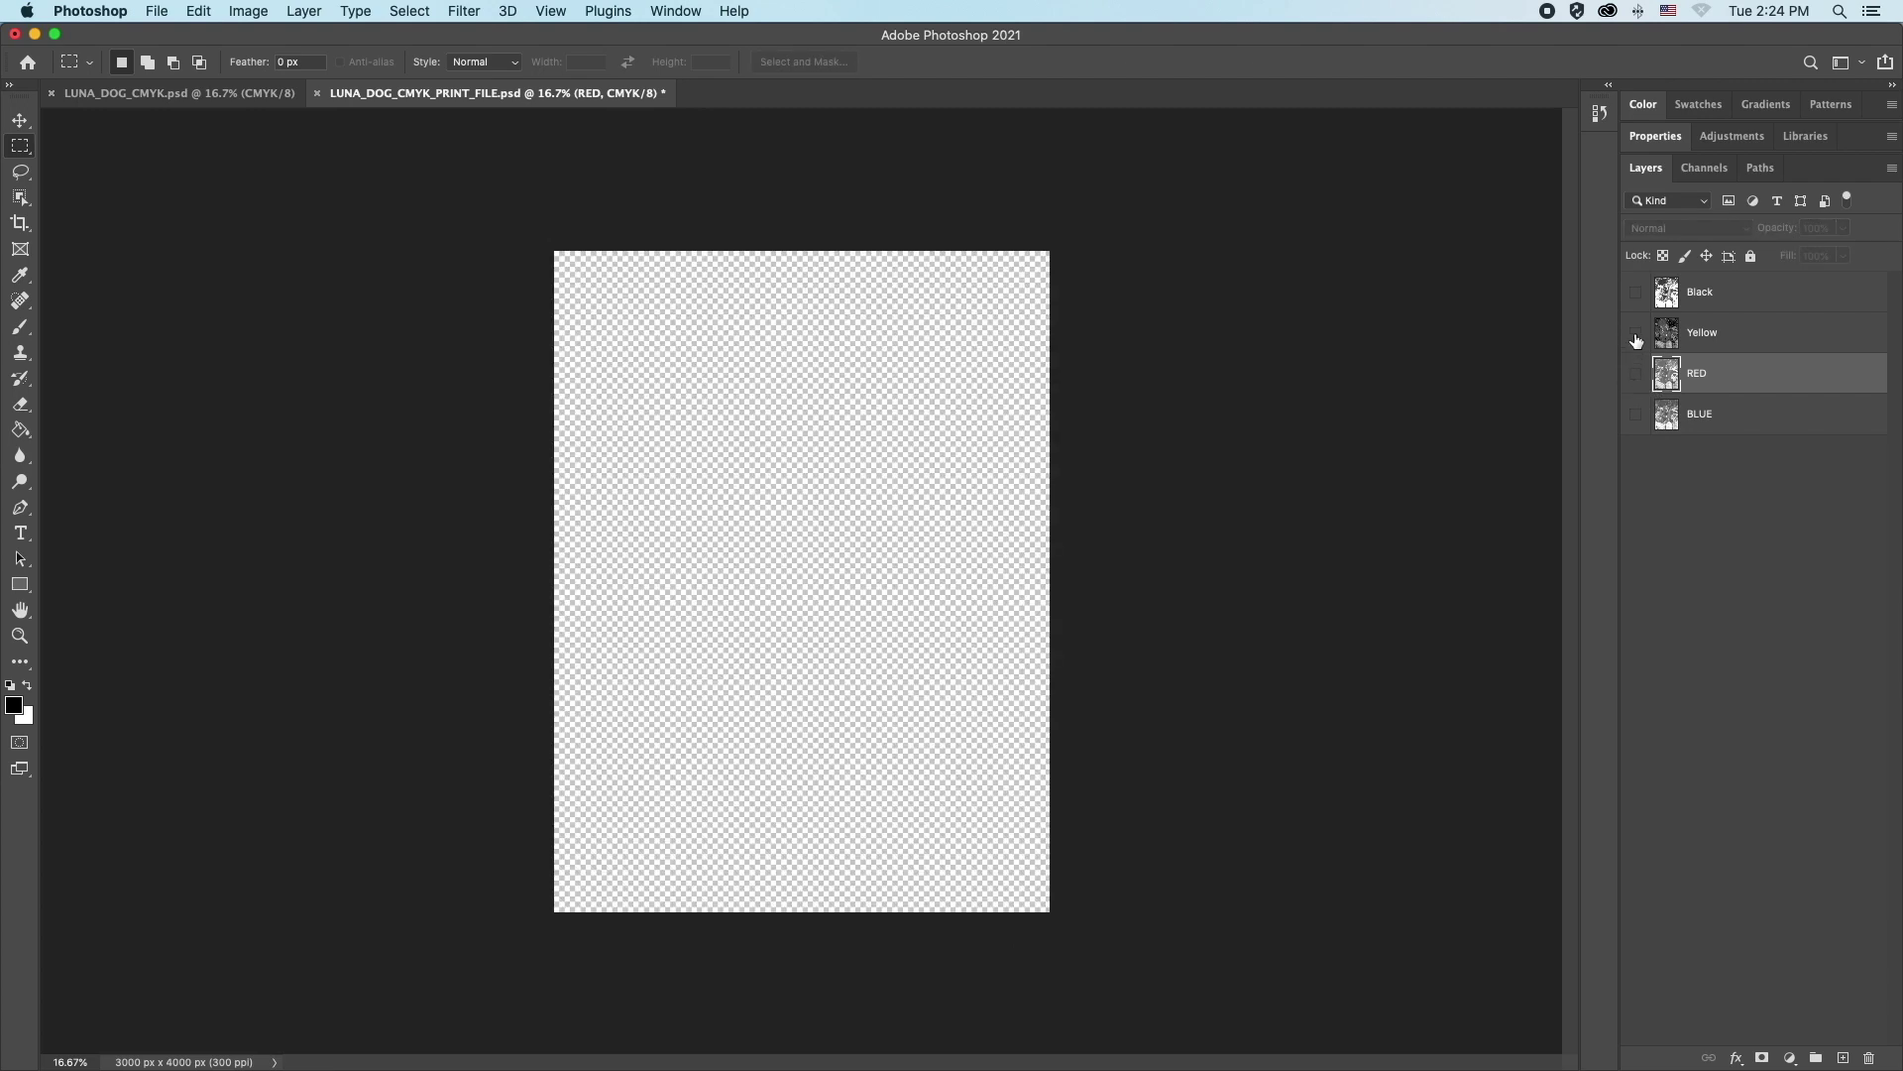
left_click(1636, 293)
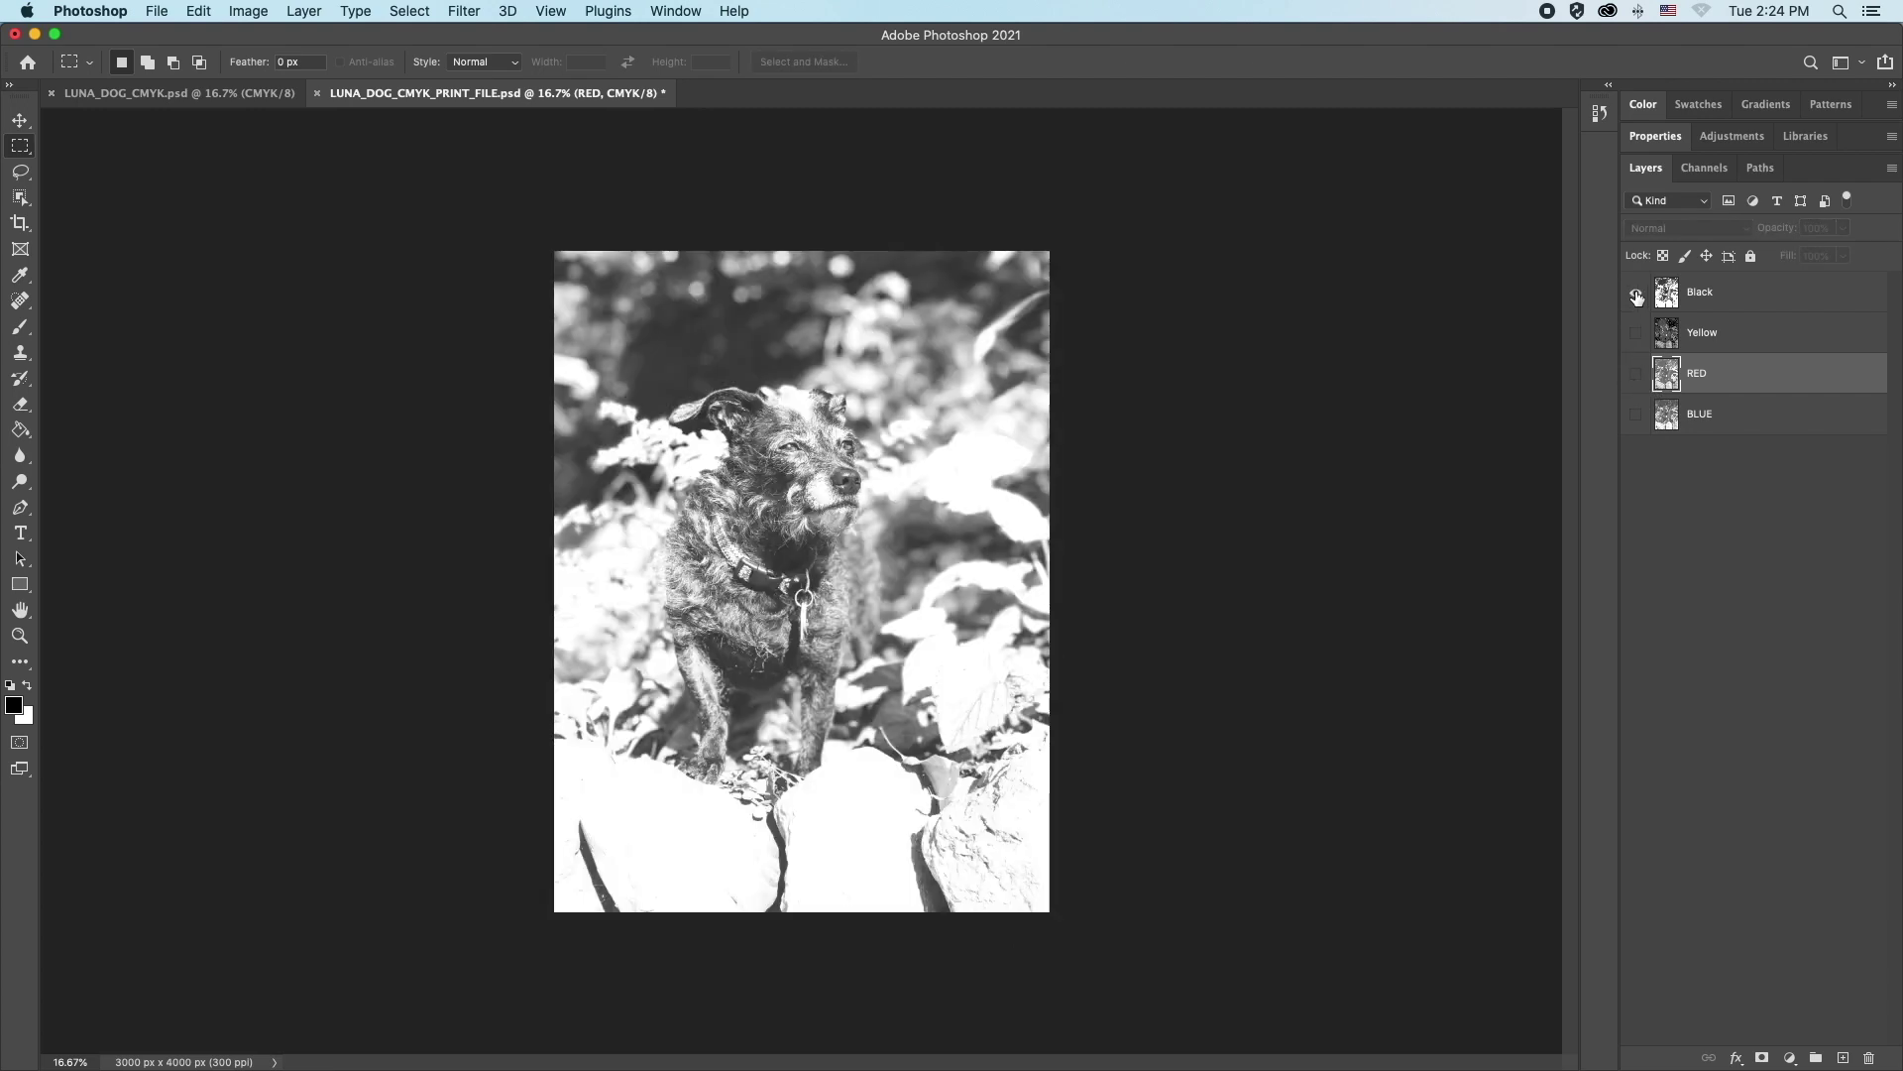
left_click(1743, 292)
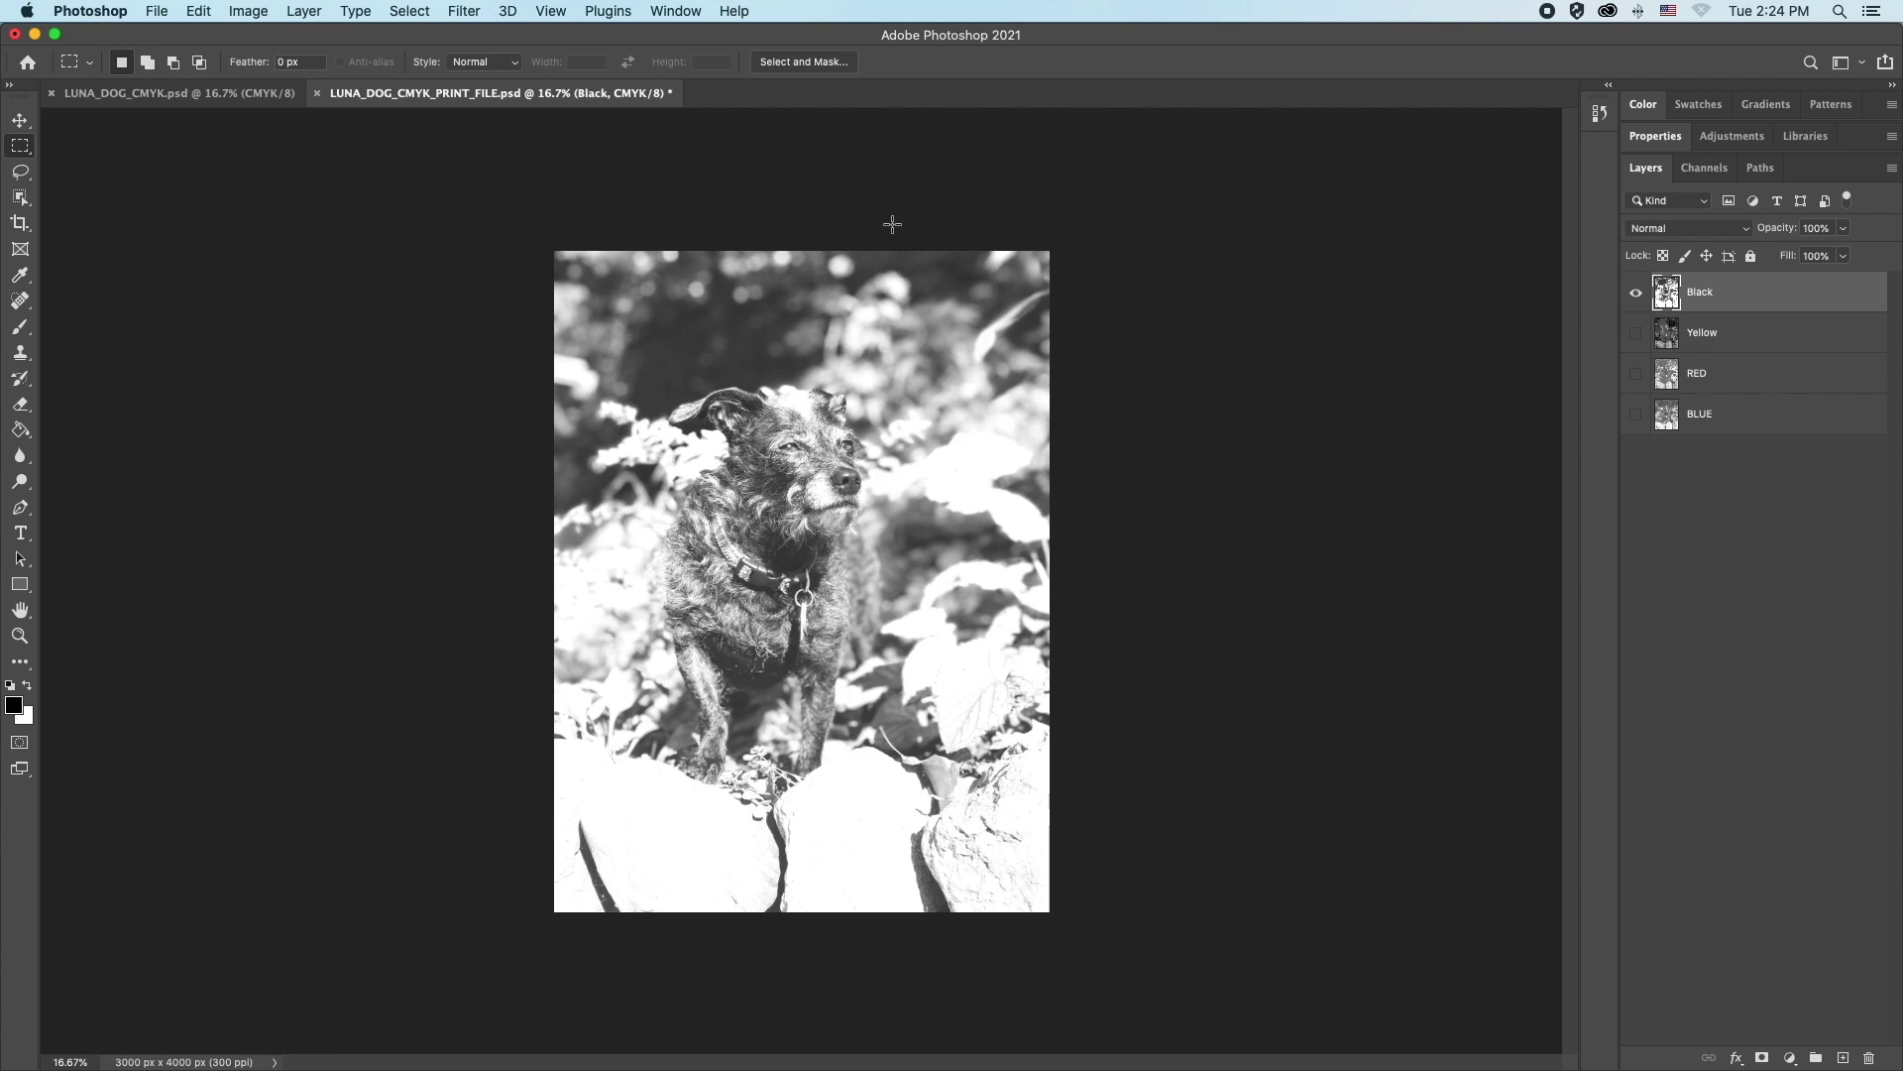
left_click(156, 11)
left_click(174, 608)
left_click(1115, 288)
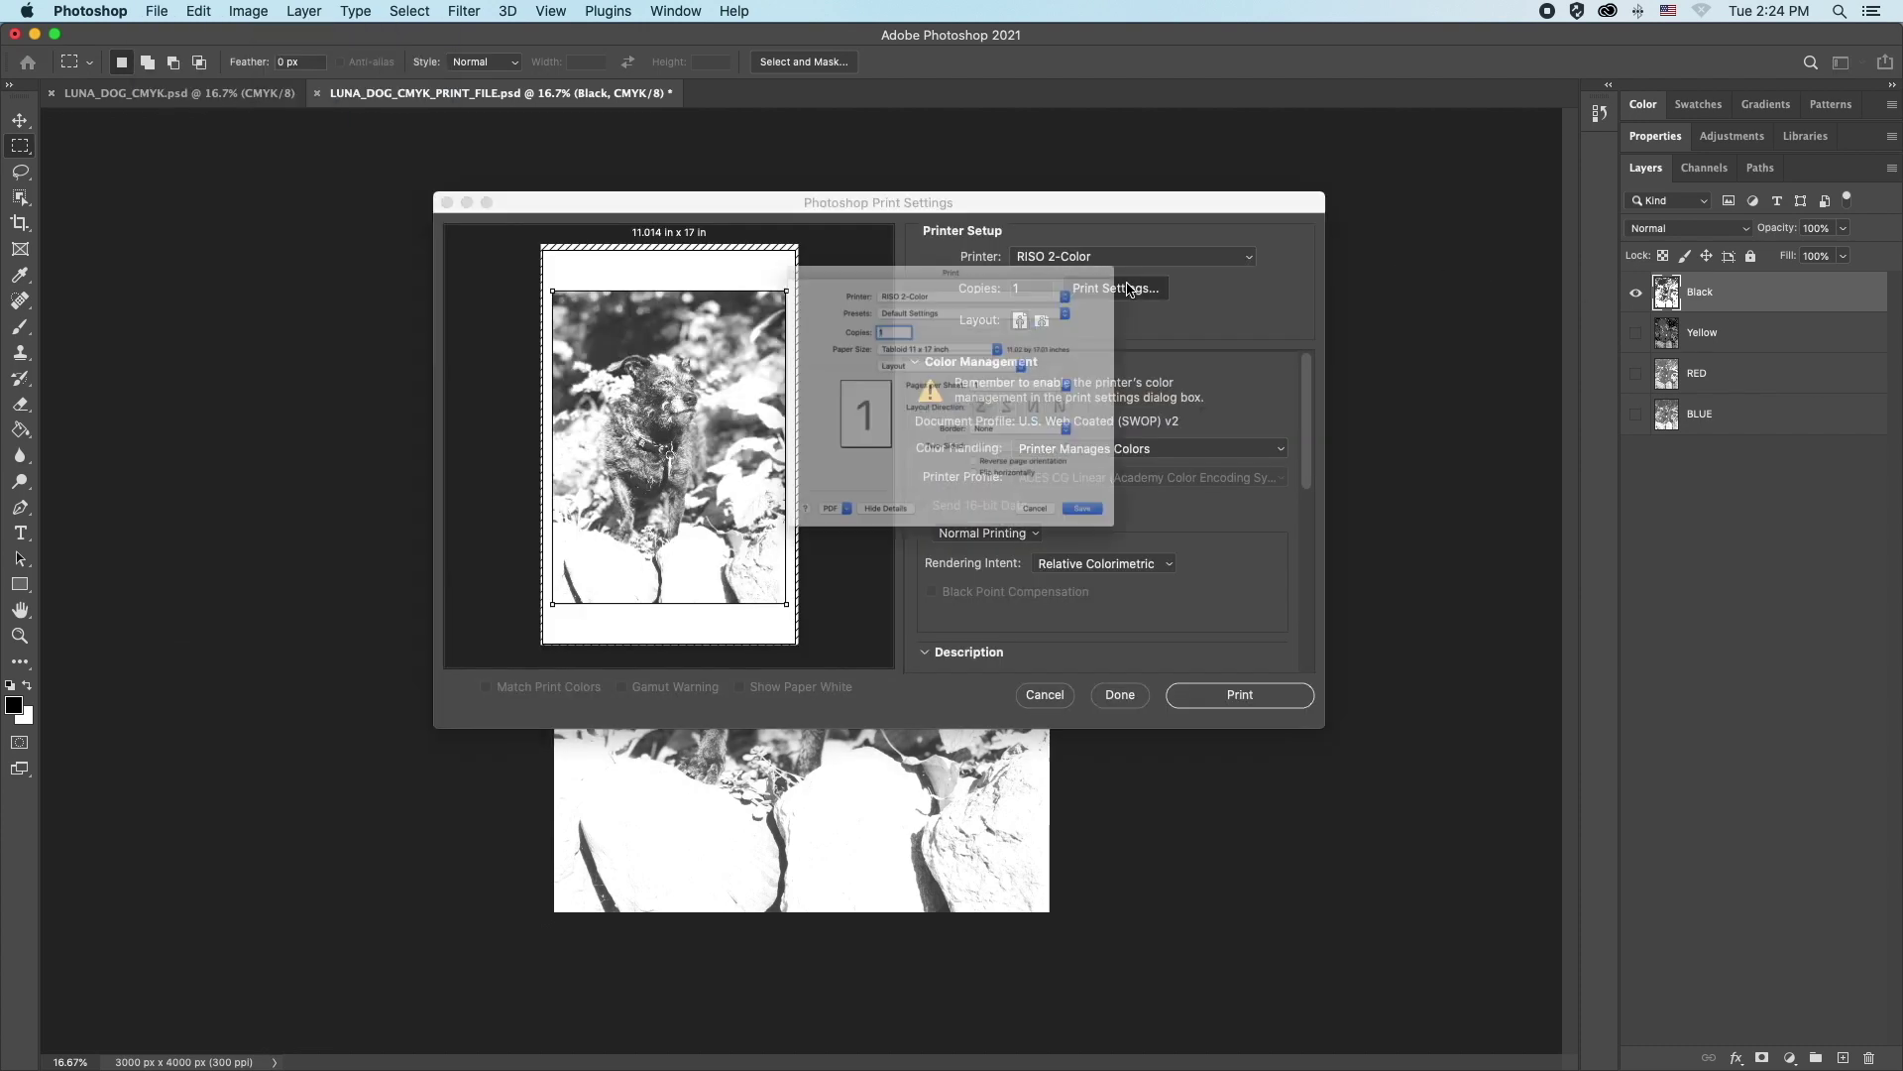
left_click(943, 344)
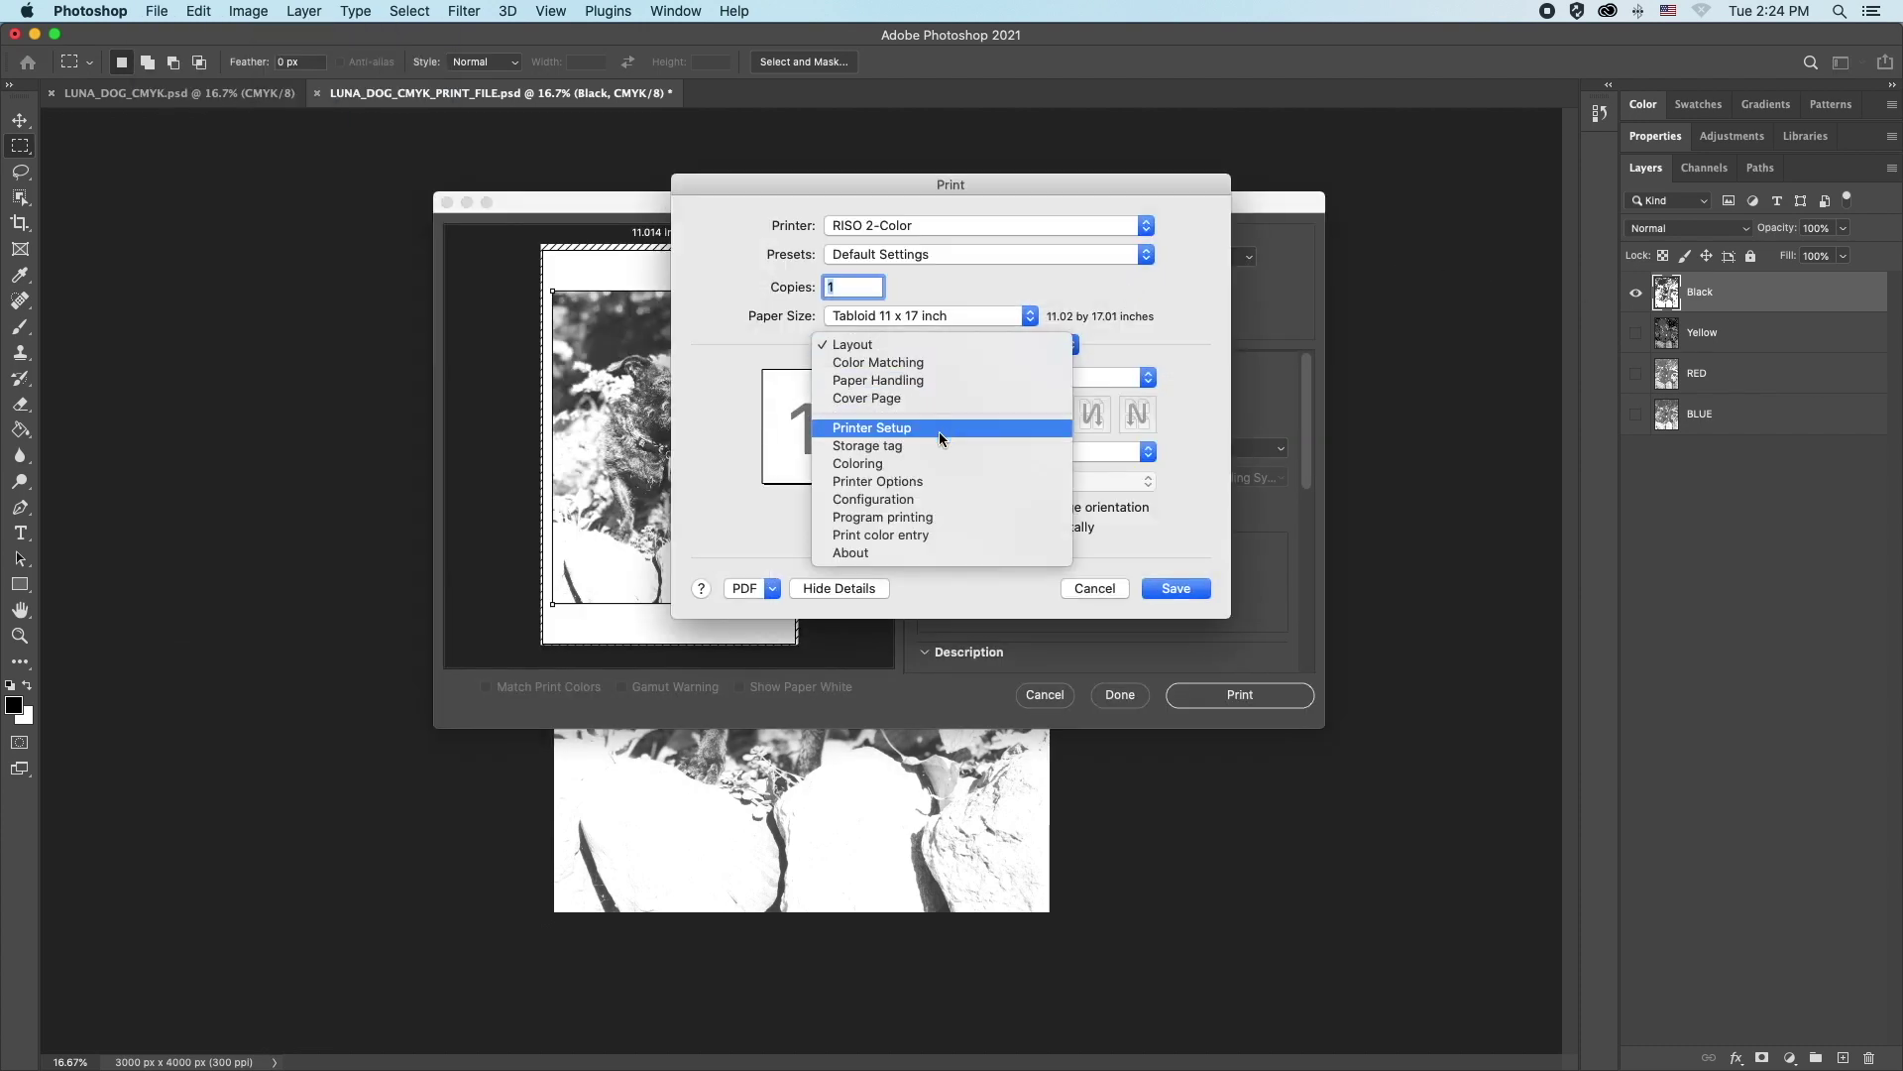
left_click(918, 539)
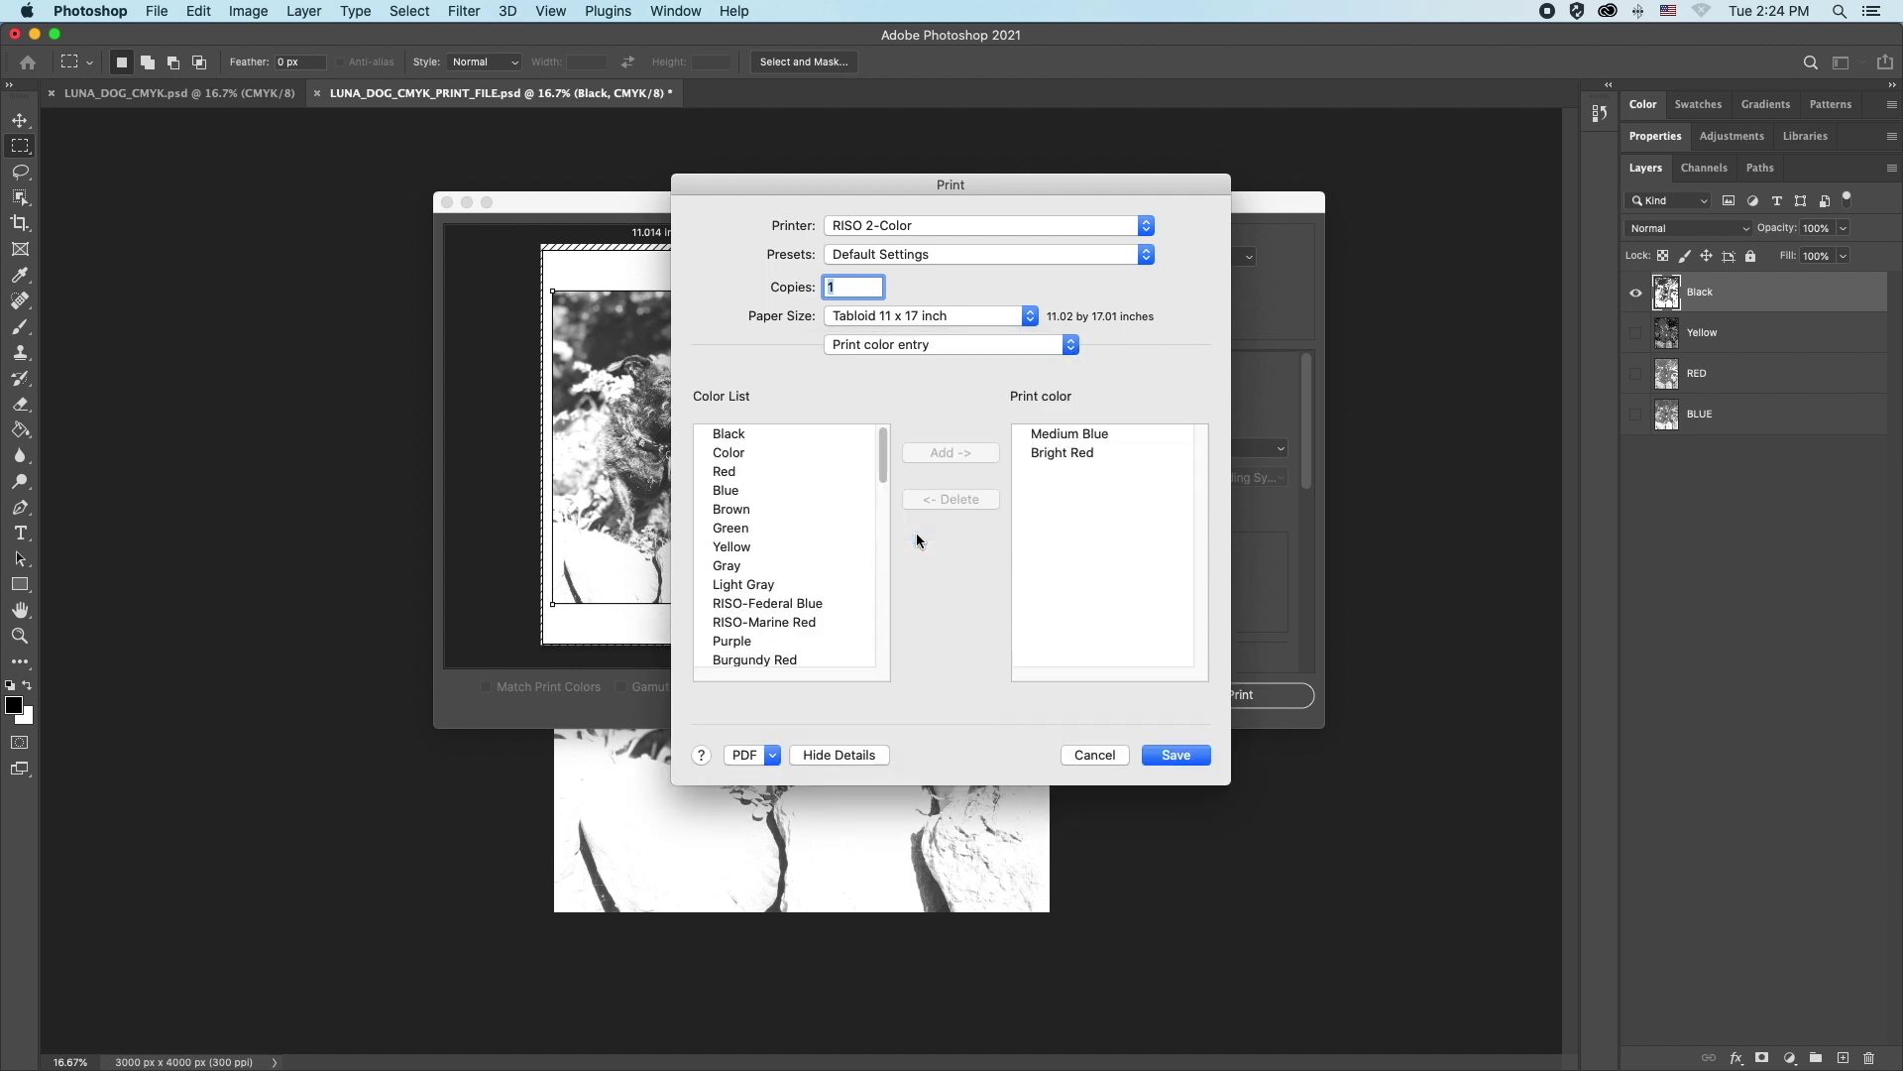
Replace Medium Blue and Bright Red with Black and Yellow as the print colours.
left_click(1057, 438)
left_click(975, 499)
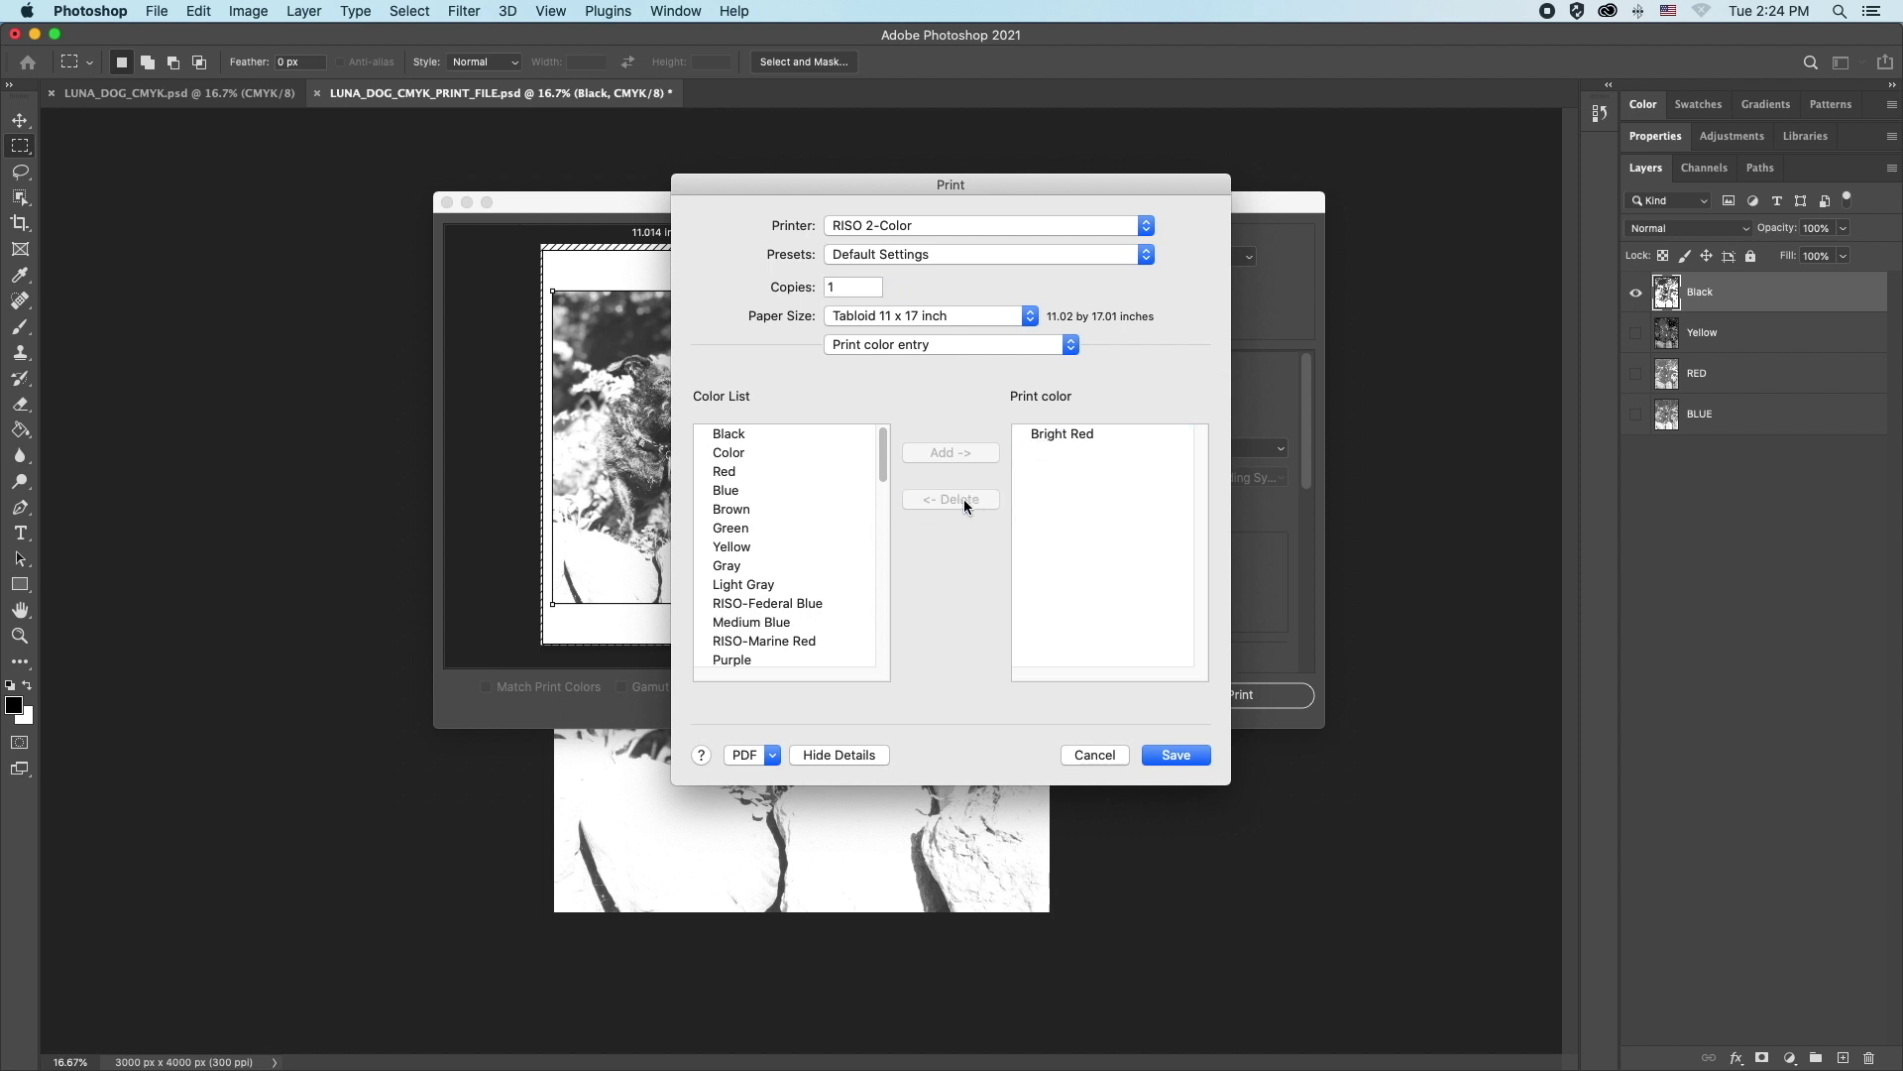
left_click(750, 434)
left_click(949, 452)
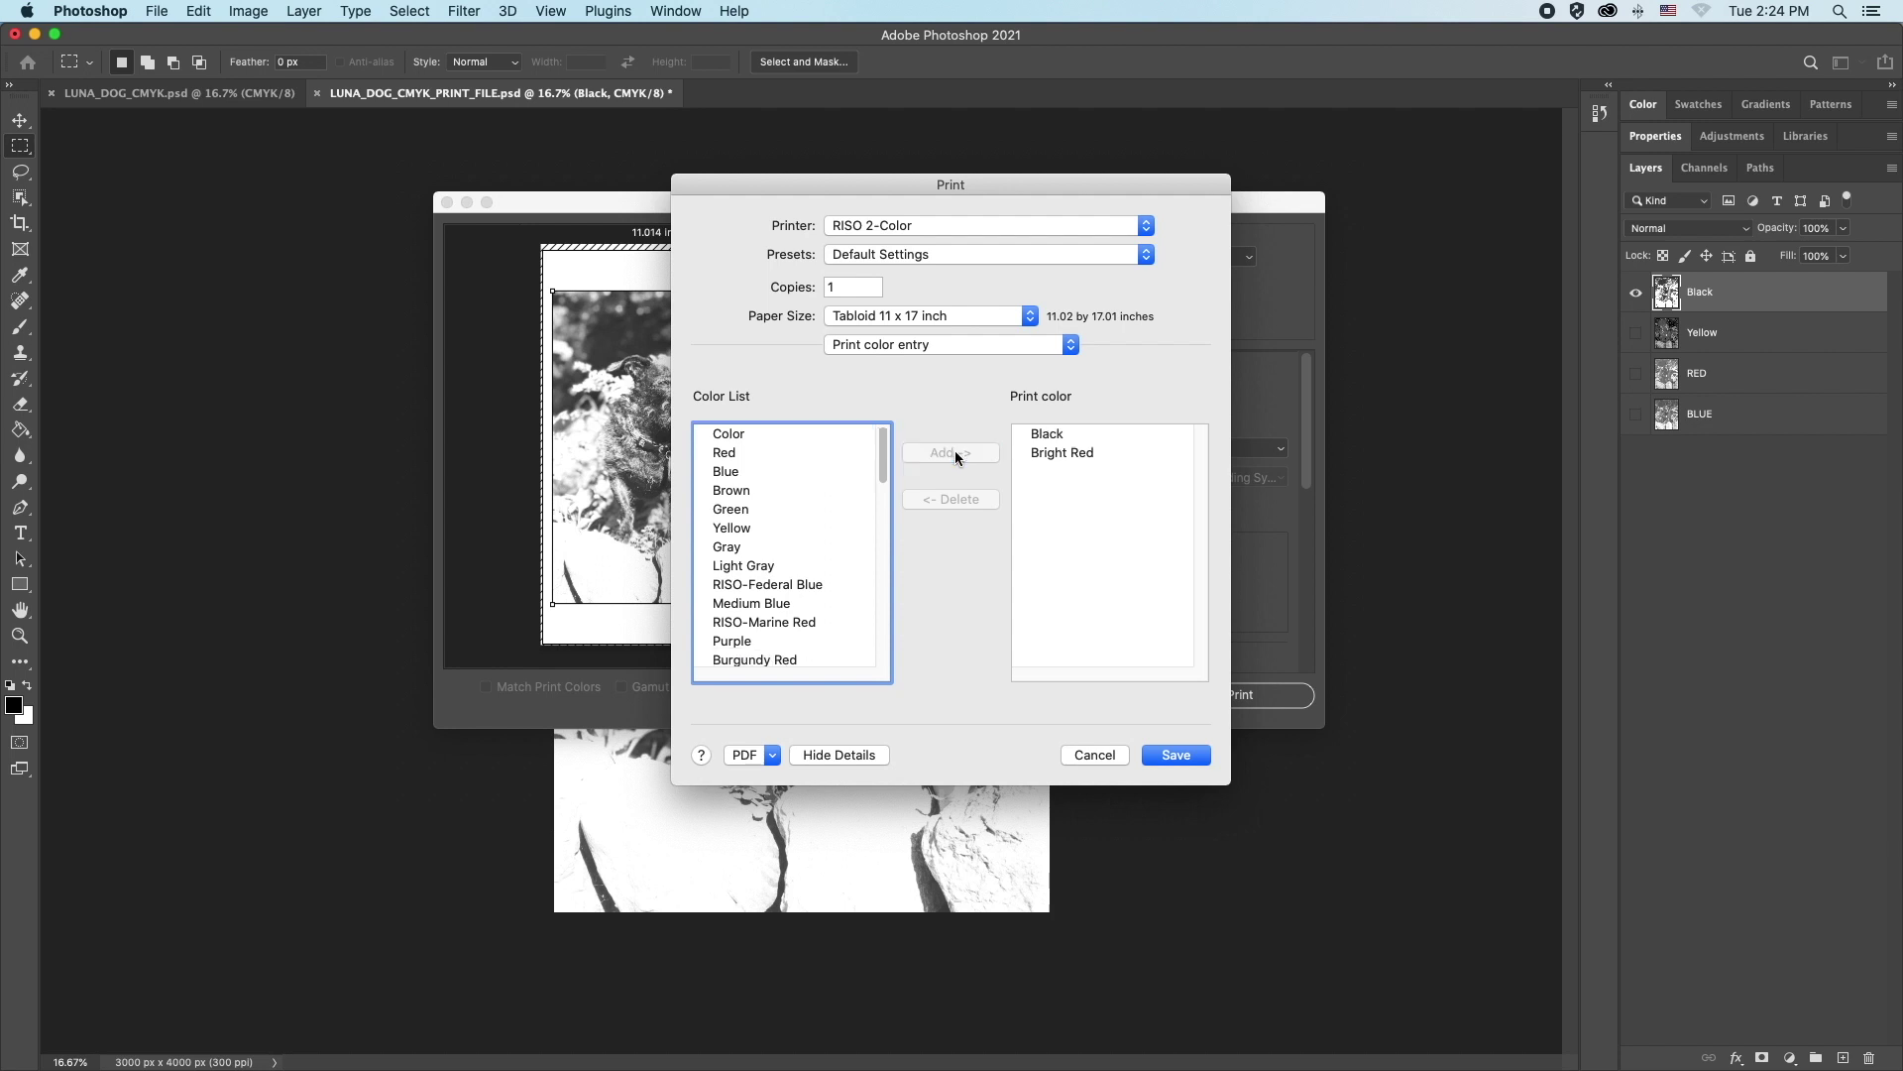
left_click(1056, 454)
left_click(949, 497)
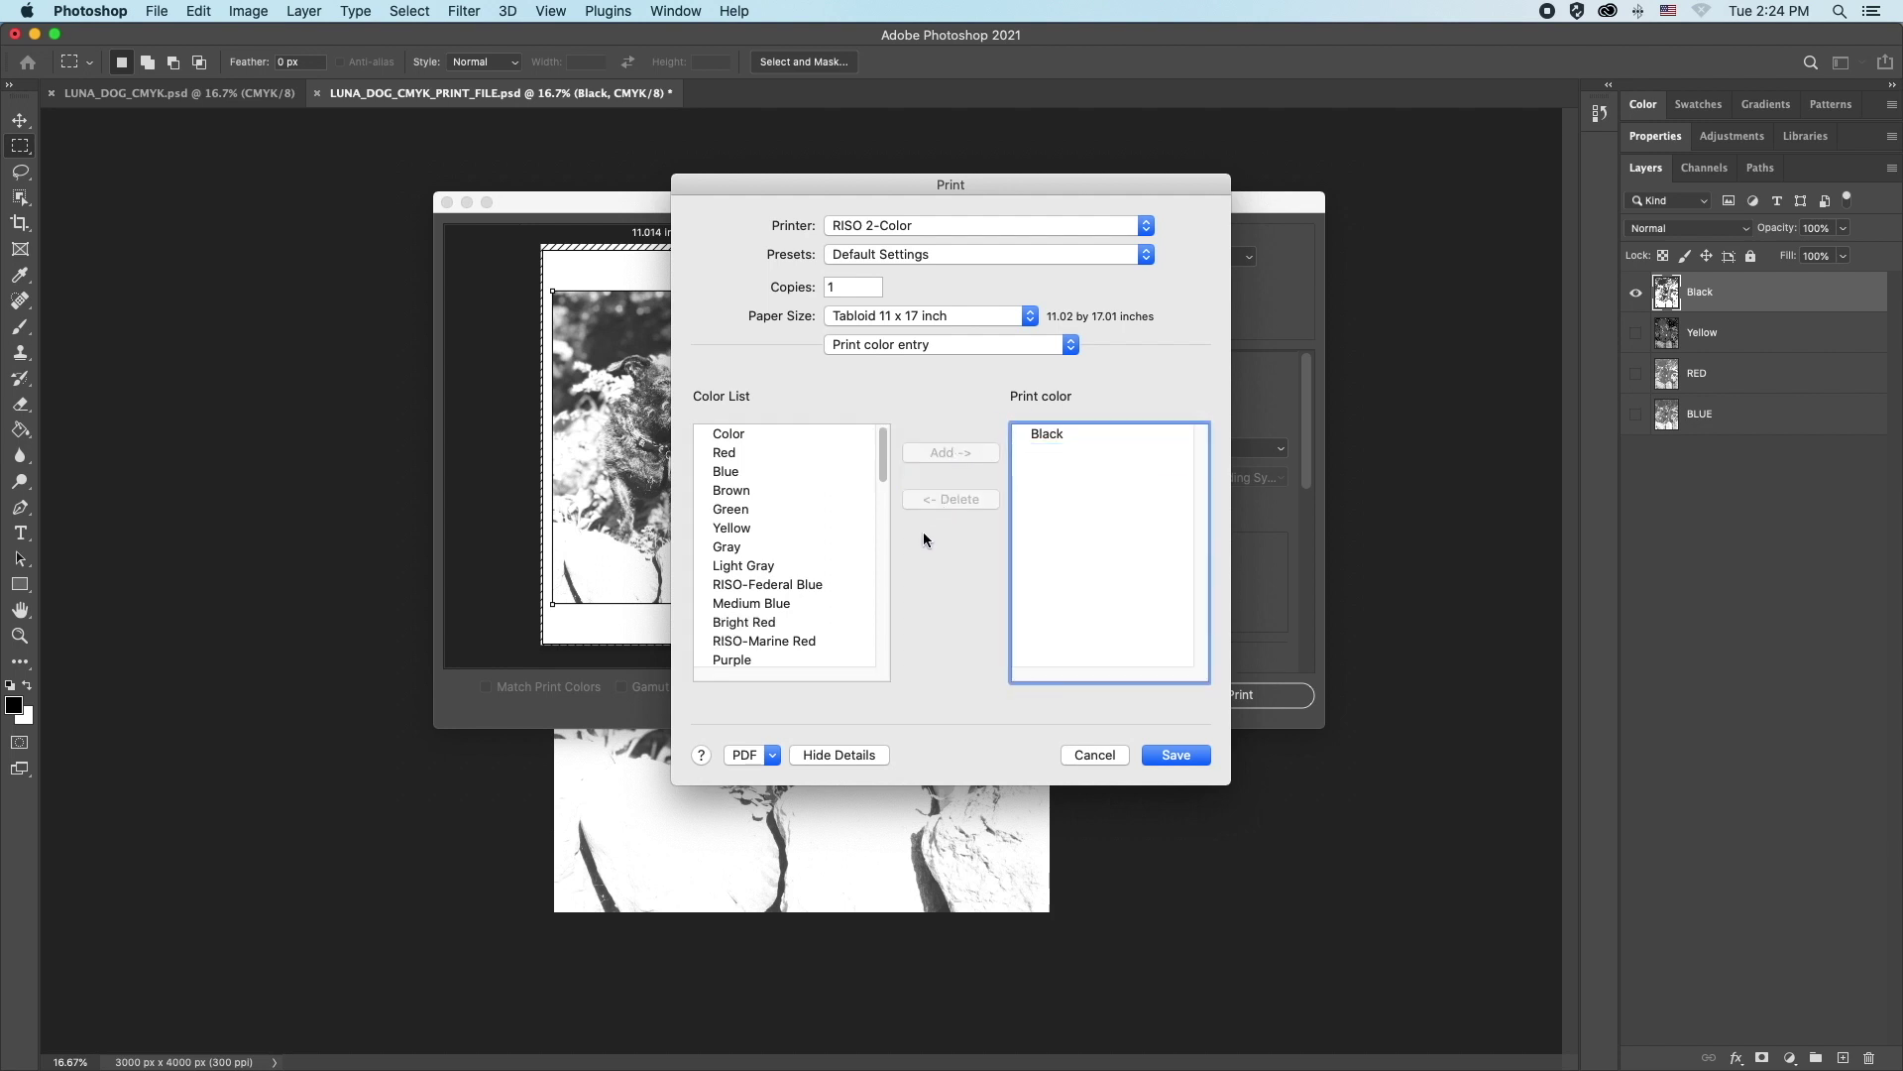
left_click(734, 531)
left_click(973, 451)
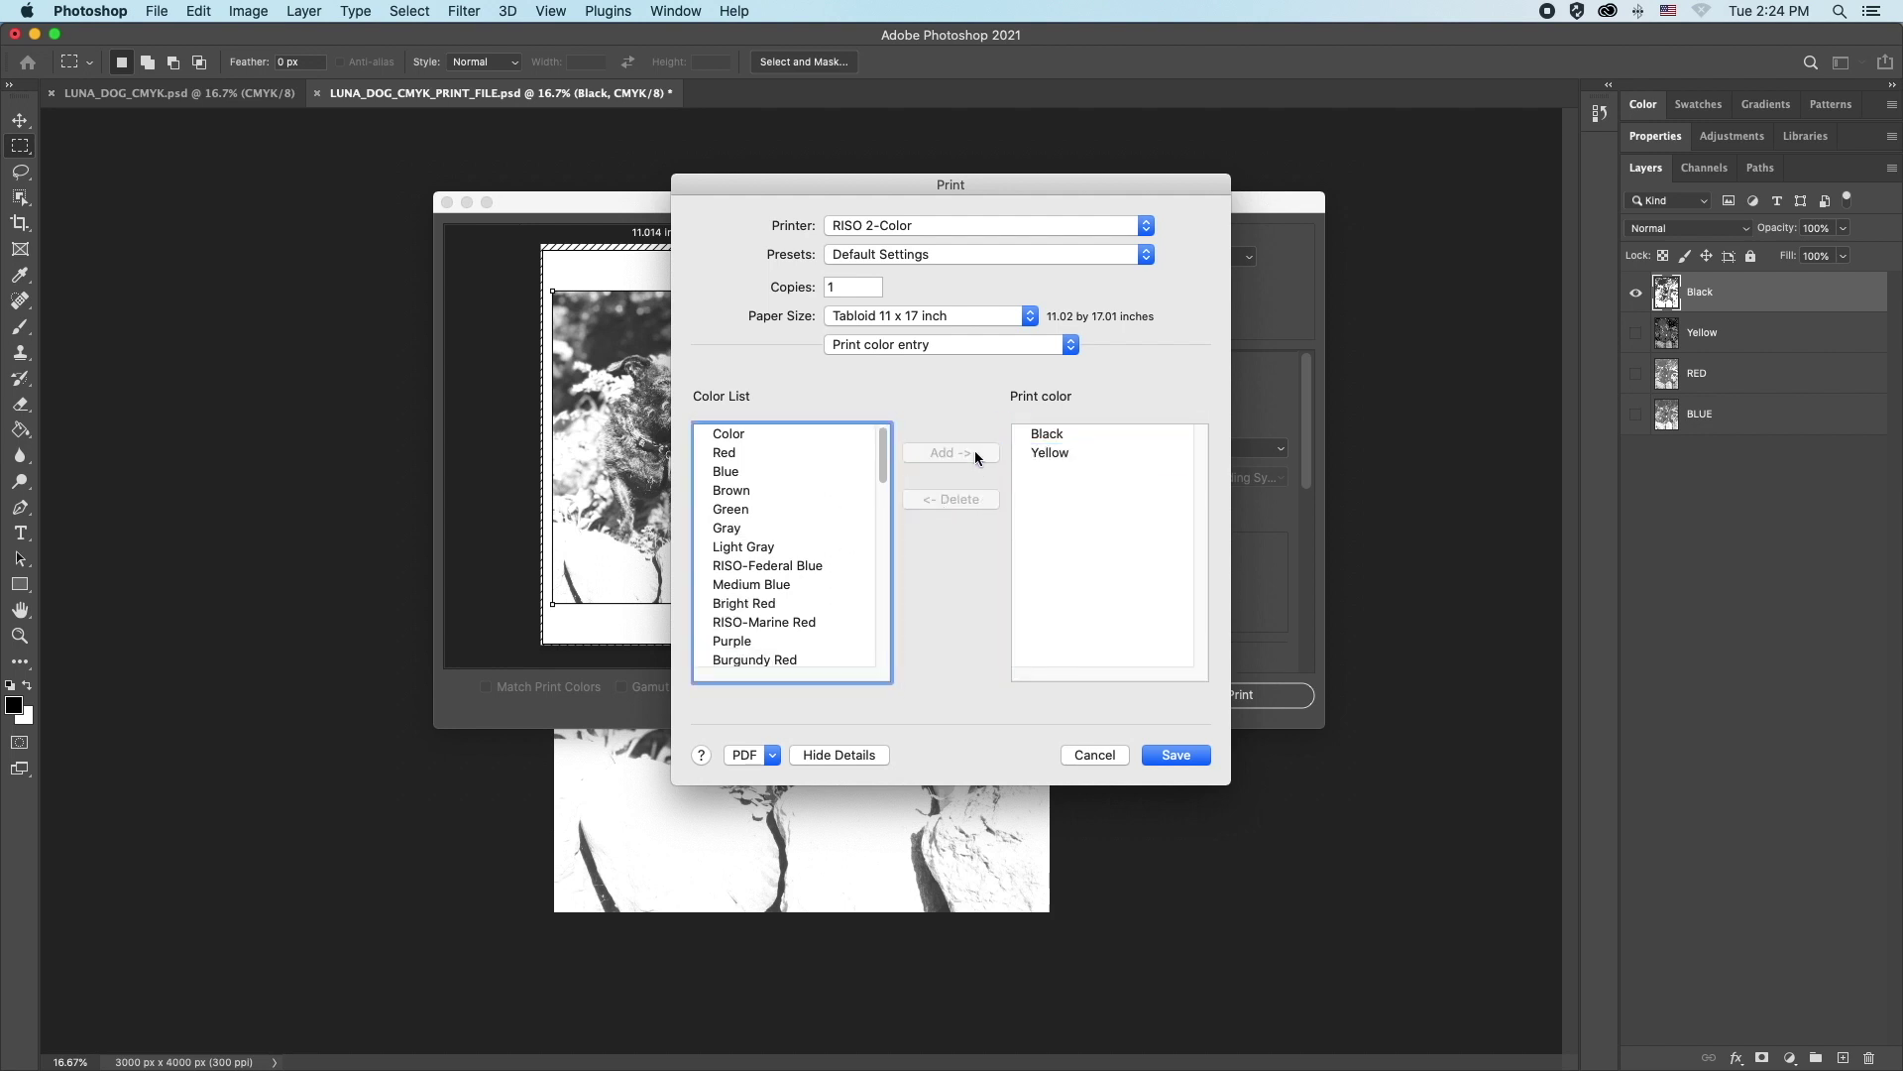
Set RISO Coloring to mono-color Black, save the settings, and print the Black layer.
left_click(935, 345)
left_click(926, 274)
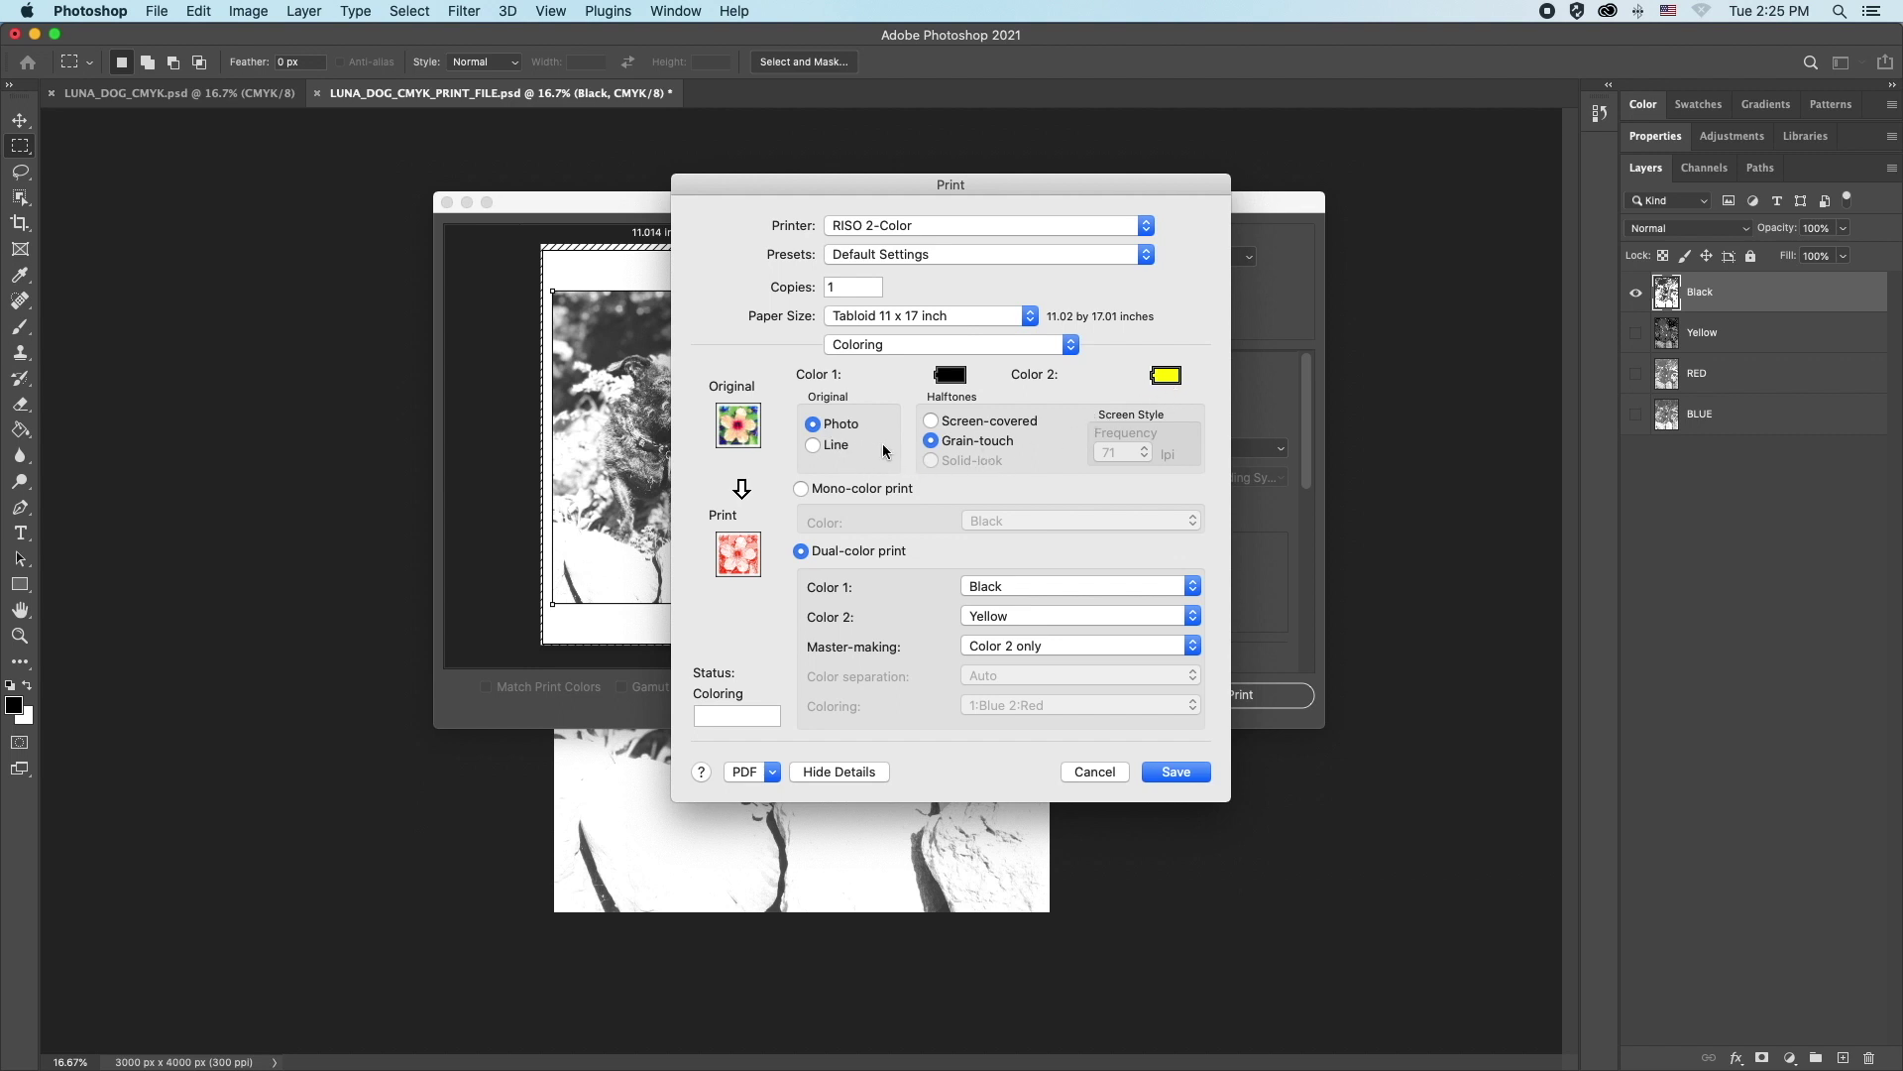
left_click(801, 489)
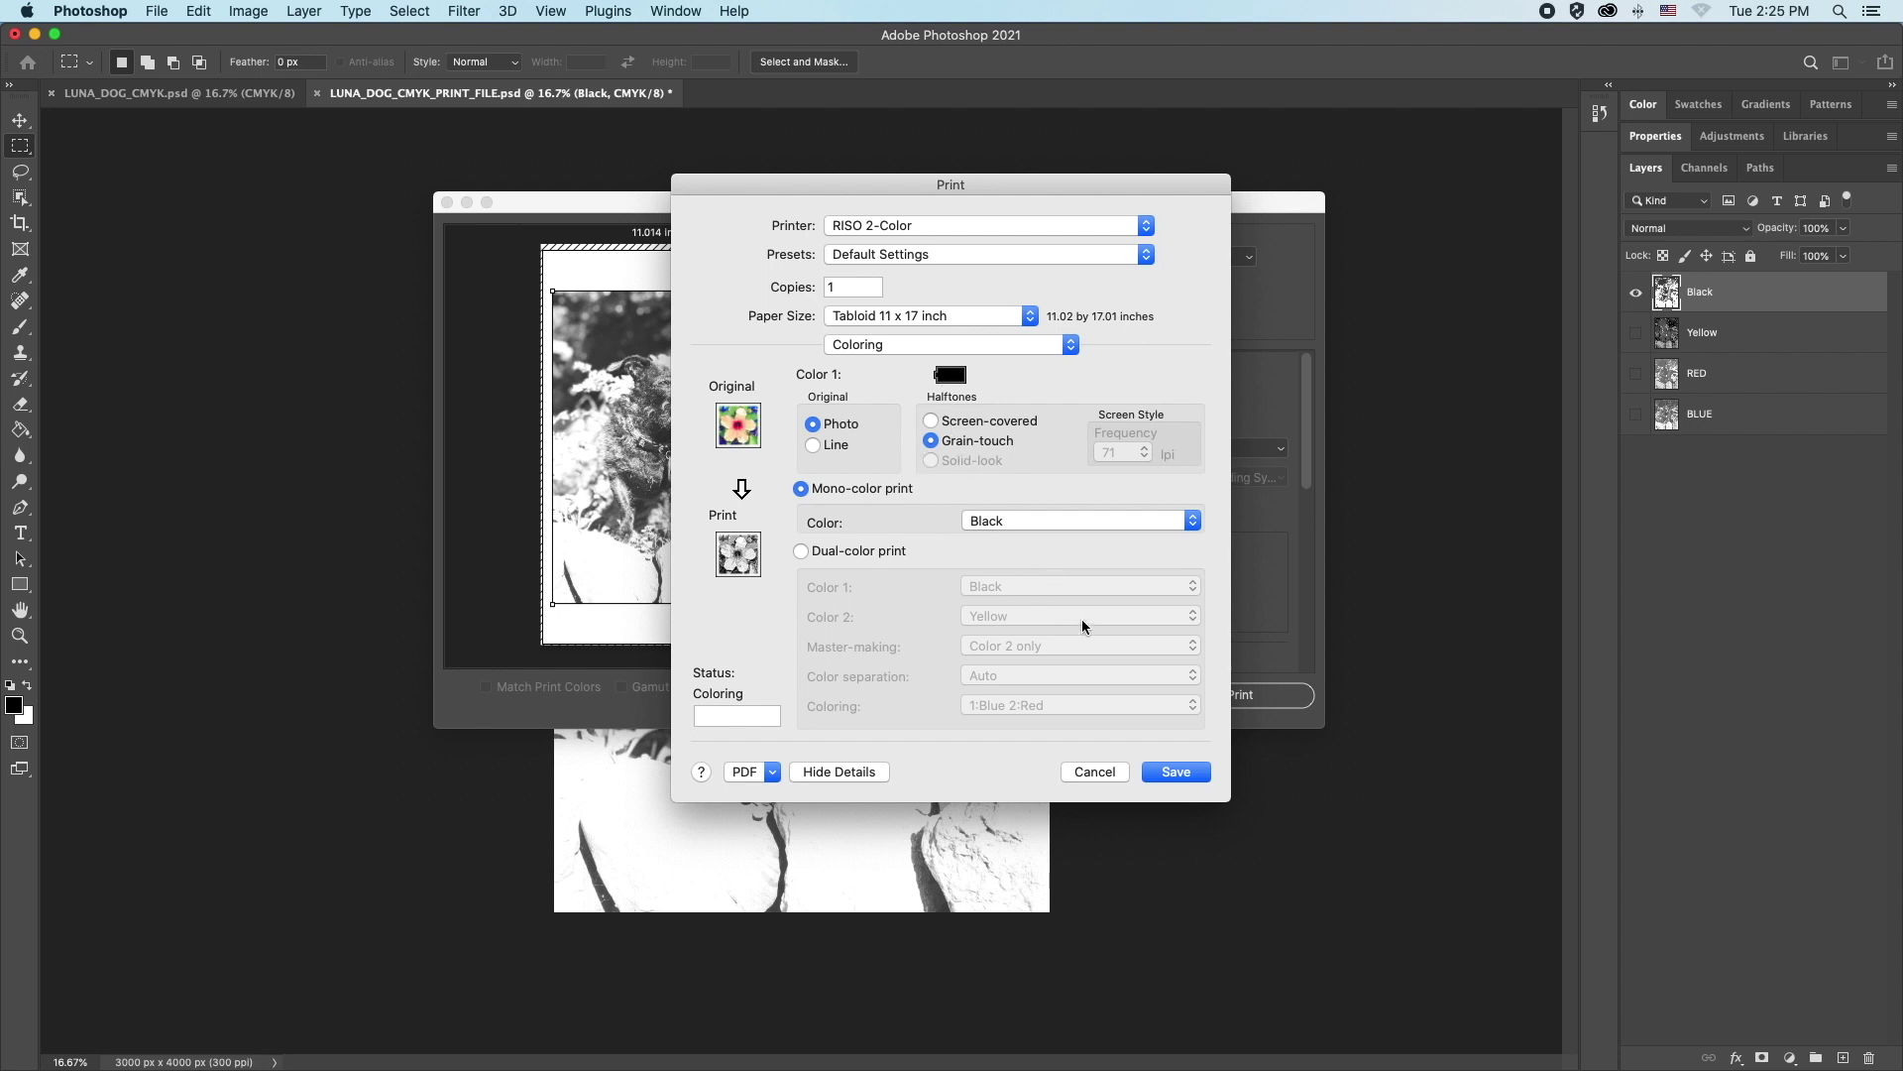
left_click(1174, 780)
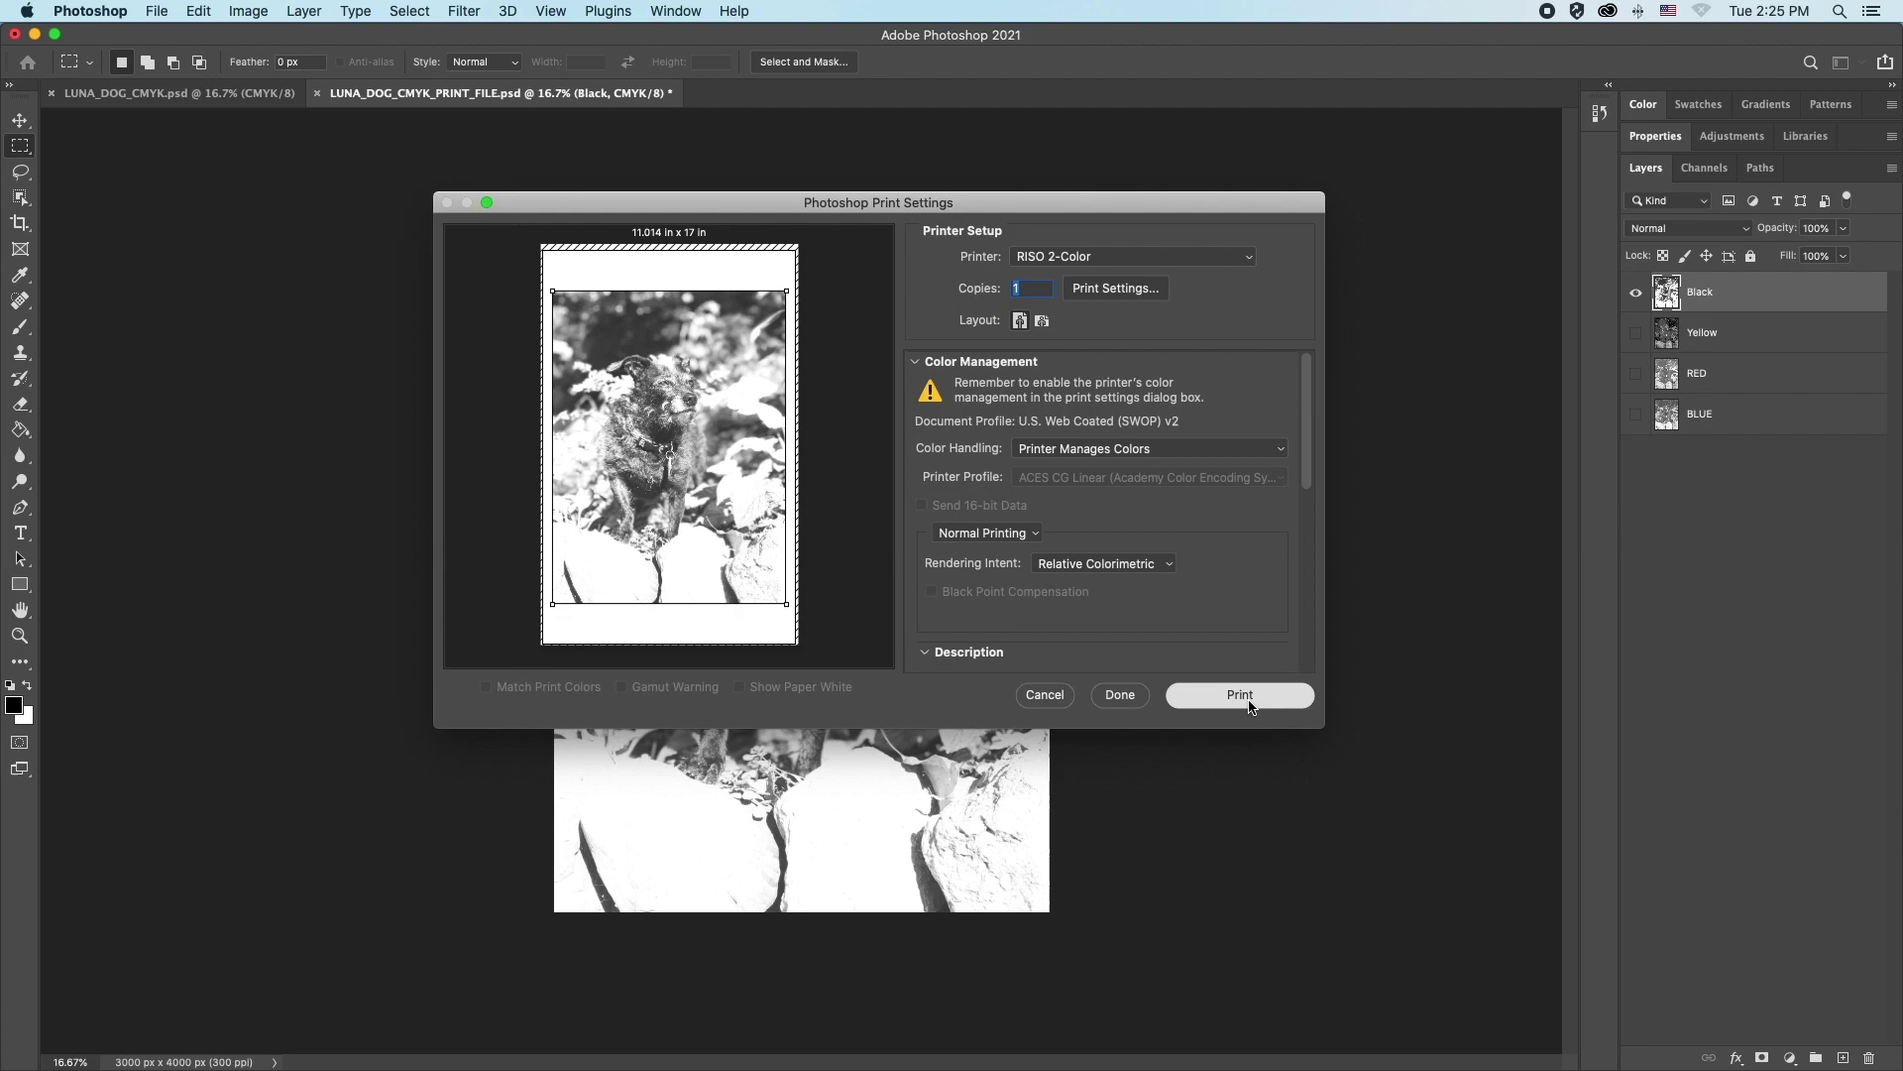
left_click(1251, 706)
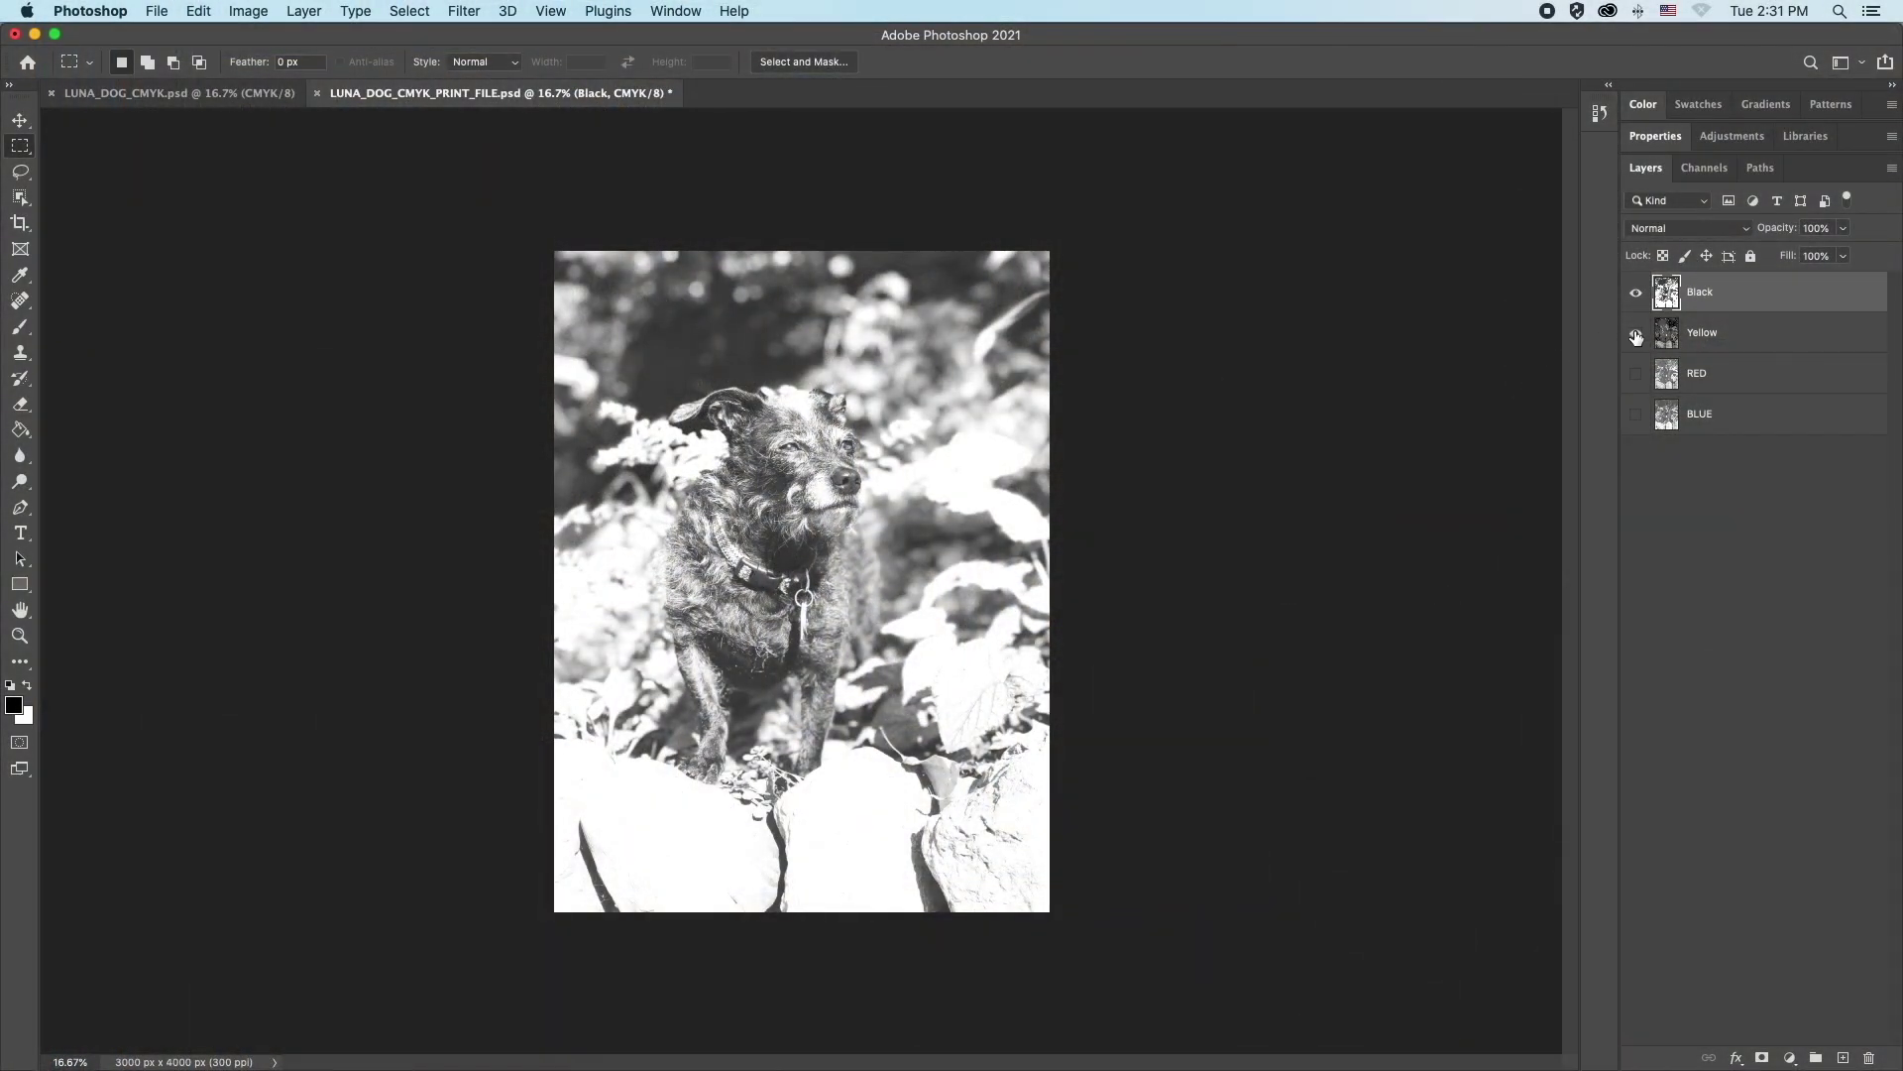
Show and select only the Yellow layer, then open File > Print.
left_click(1636, 292)
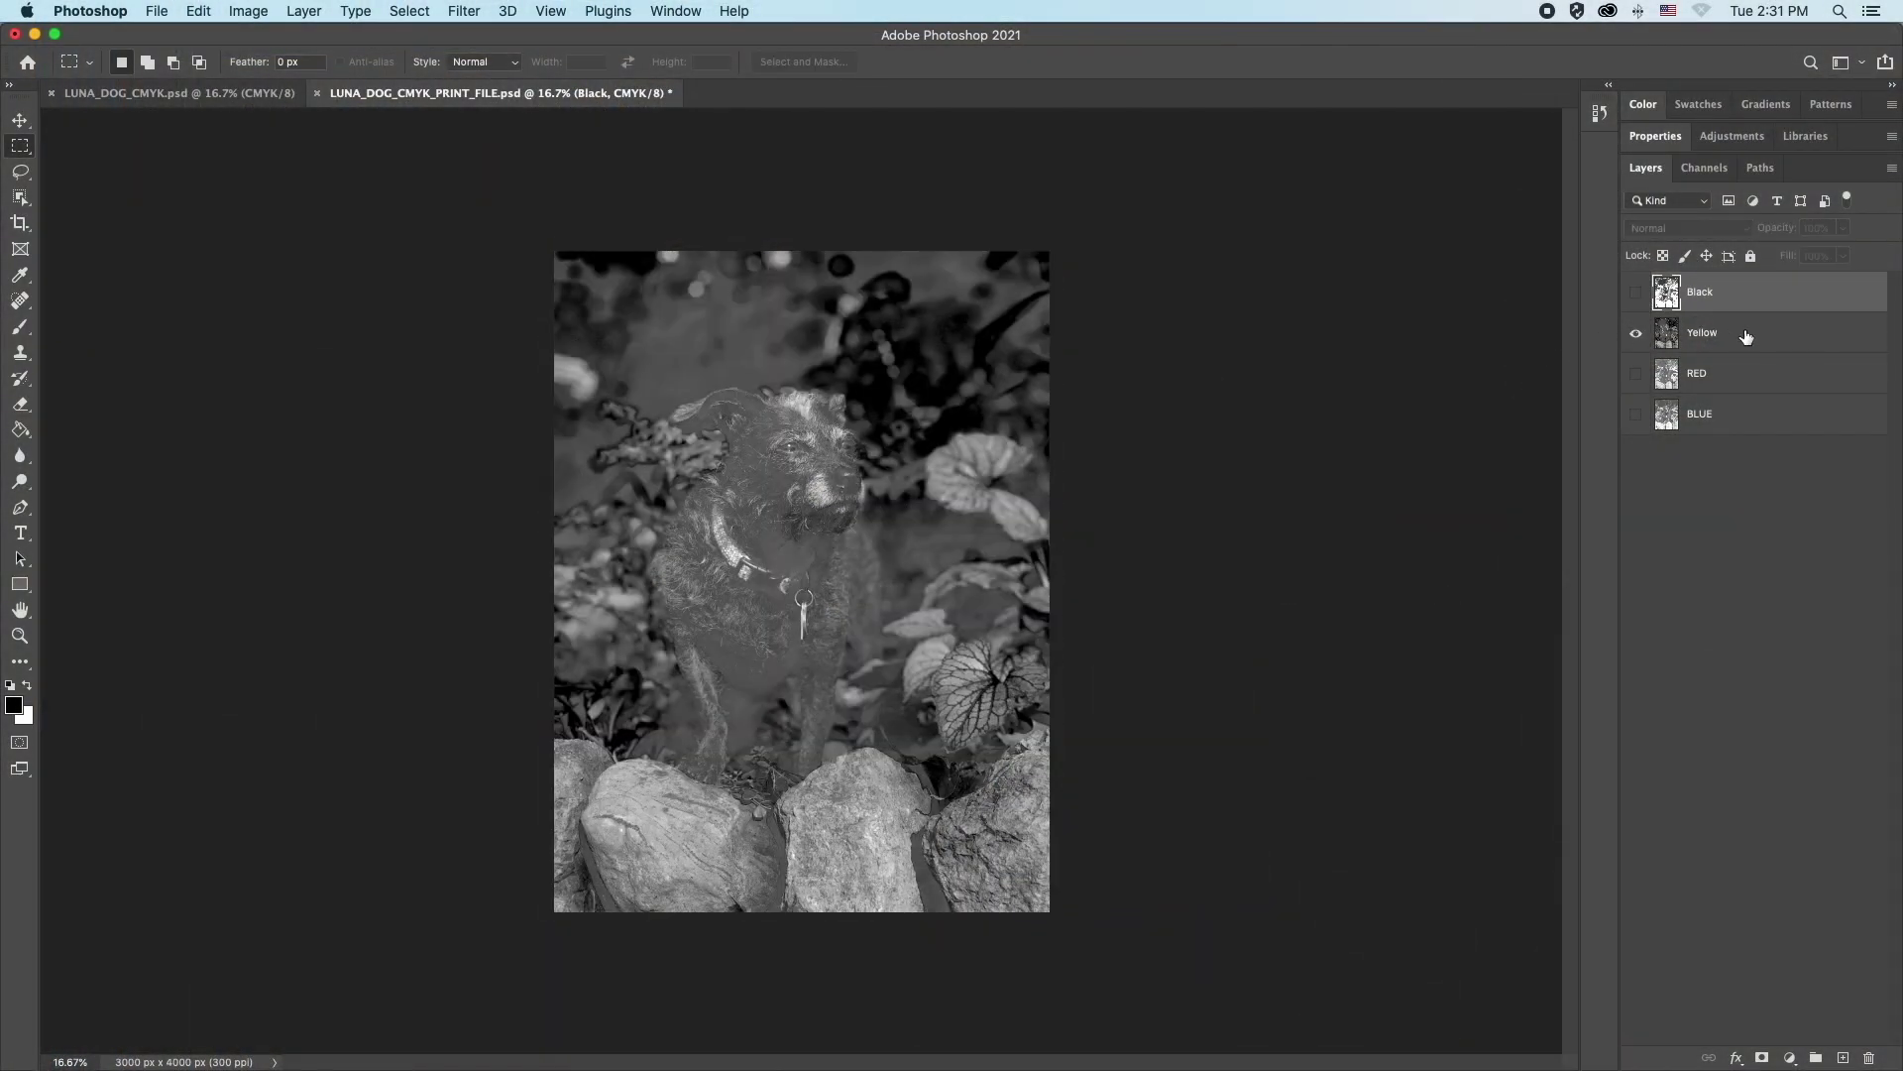
left_click(1747, 337)
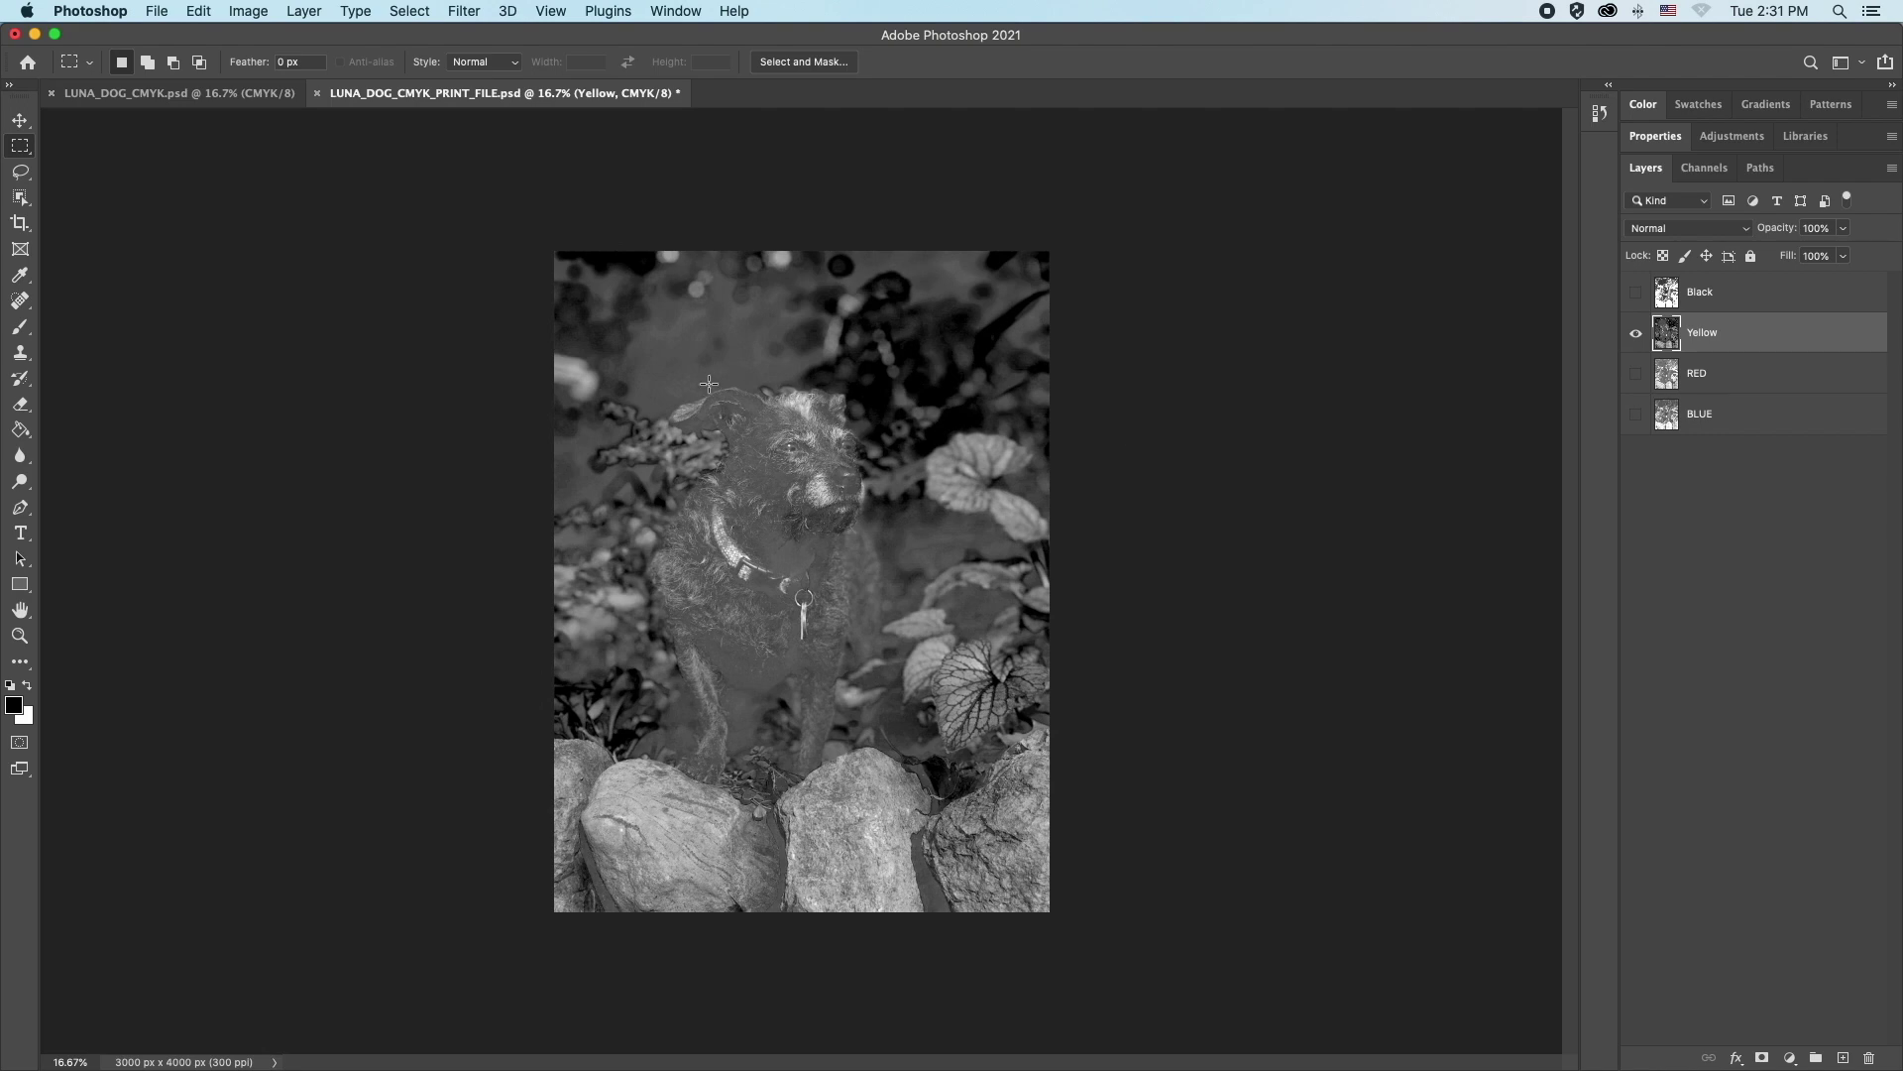
left_click(157, 11)
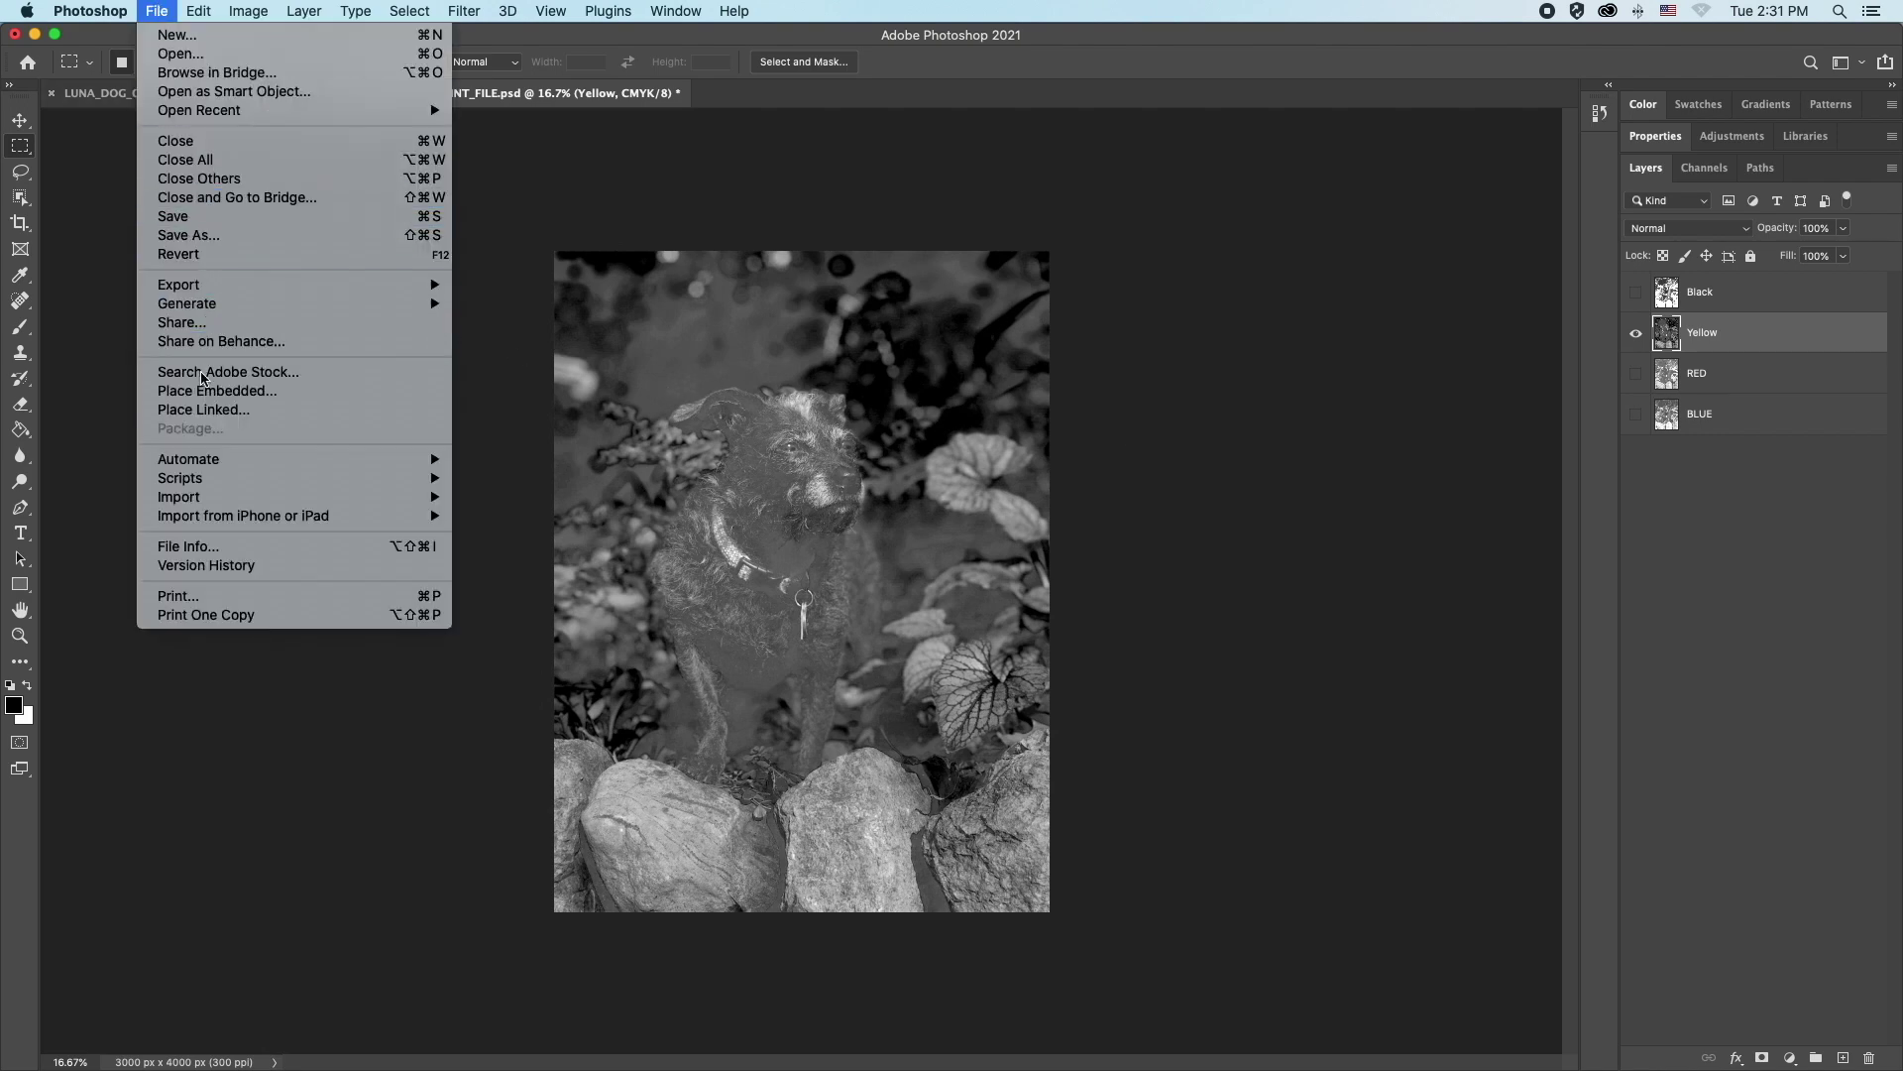
left_click(171, 598)
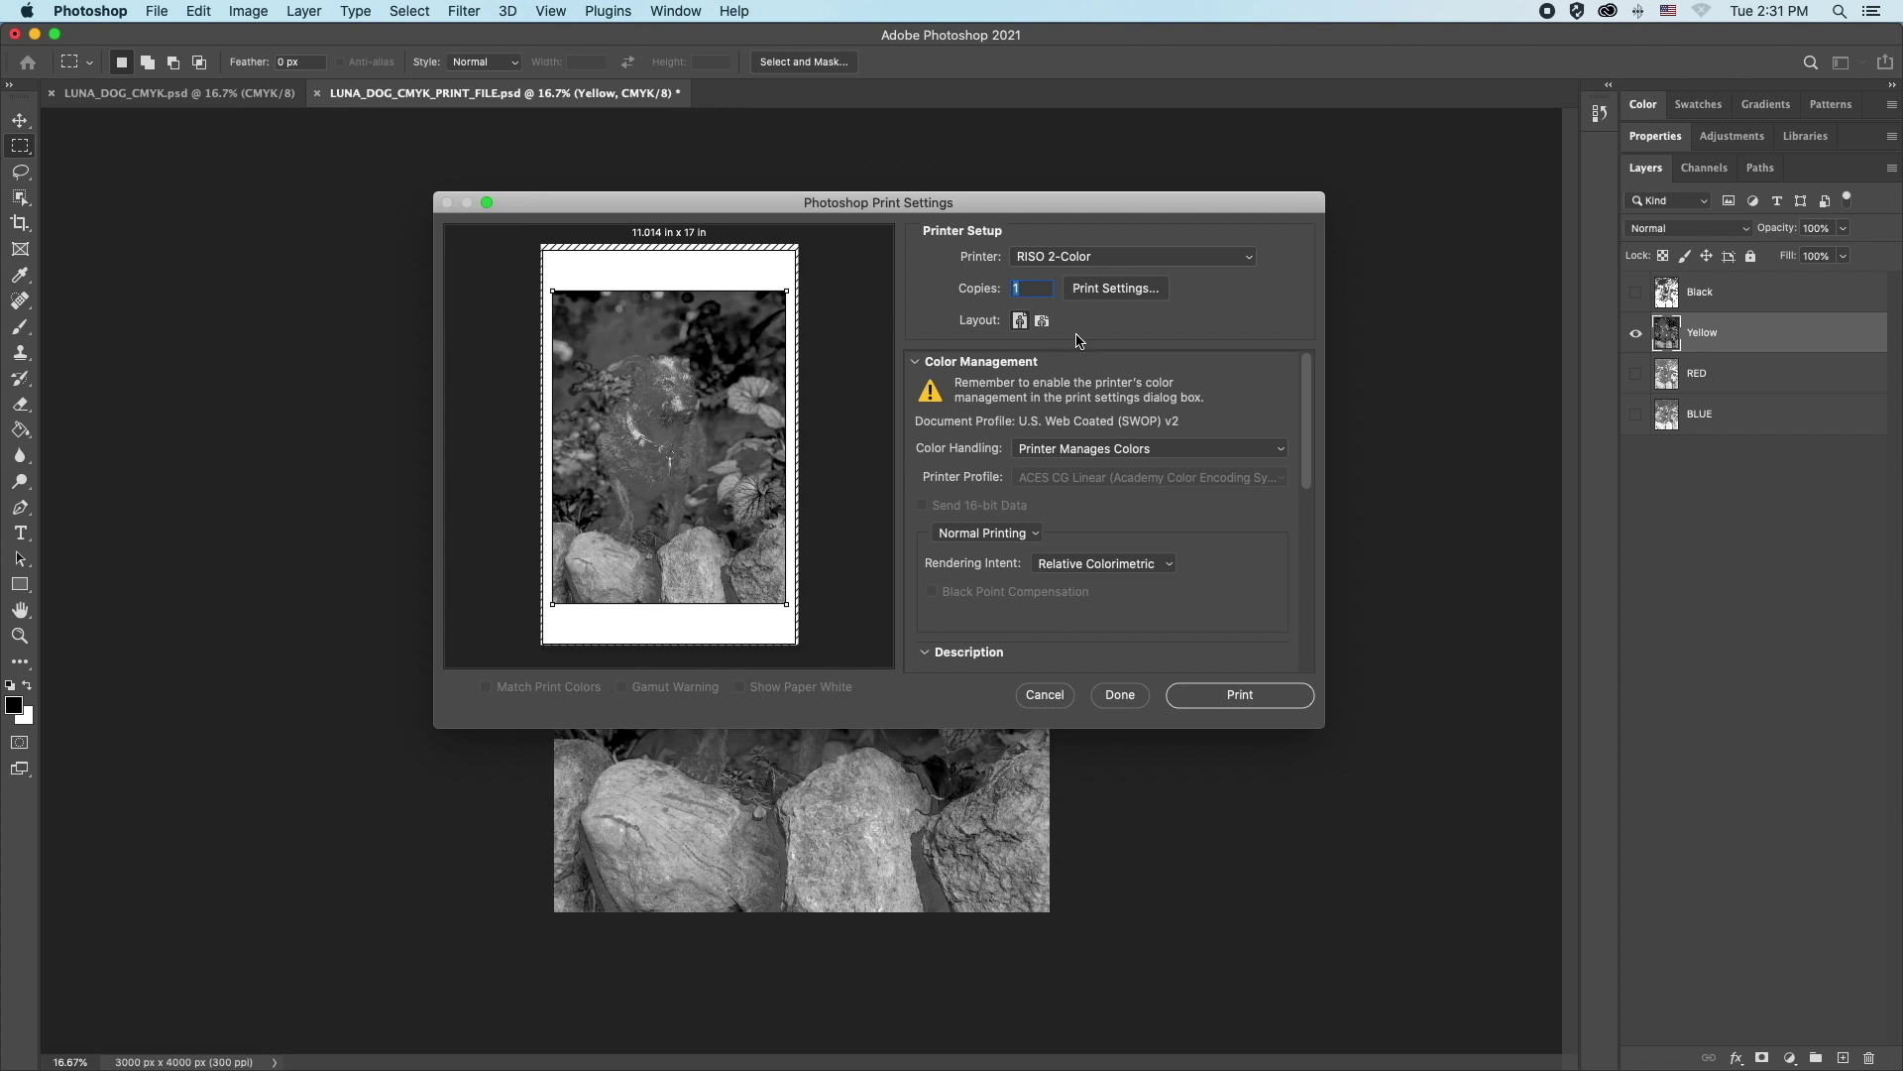
Set RISO Coloring to dual-color with Color 2-only master-making, save, and print Yellow.
left_click(1114, 290)
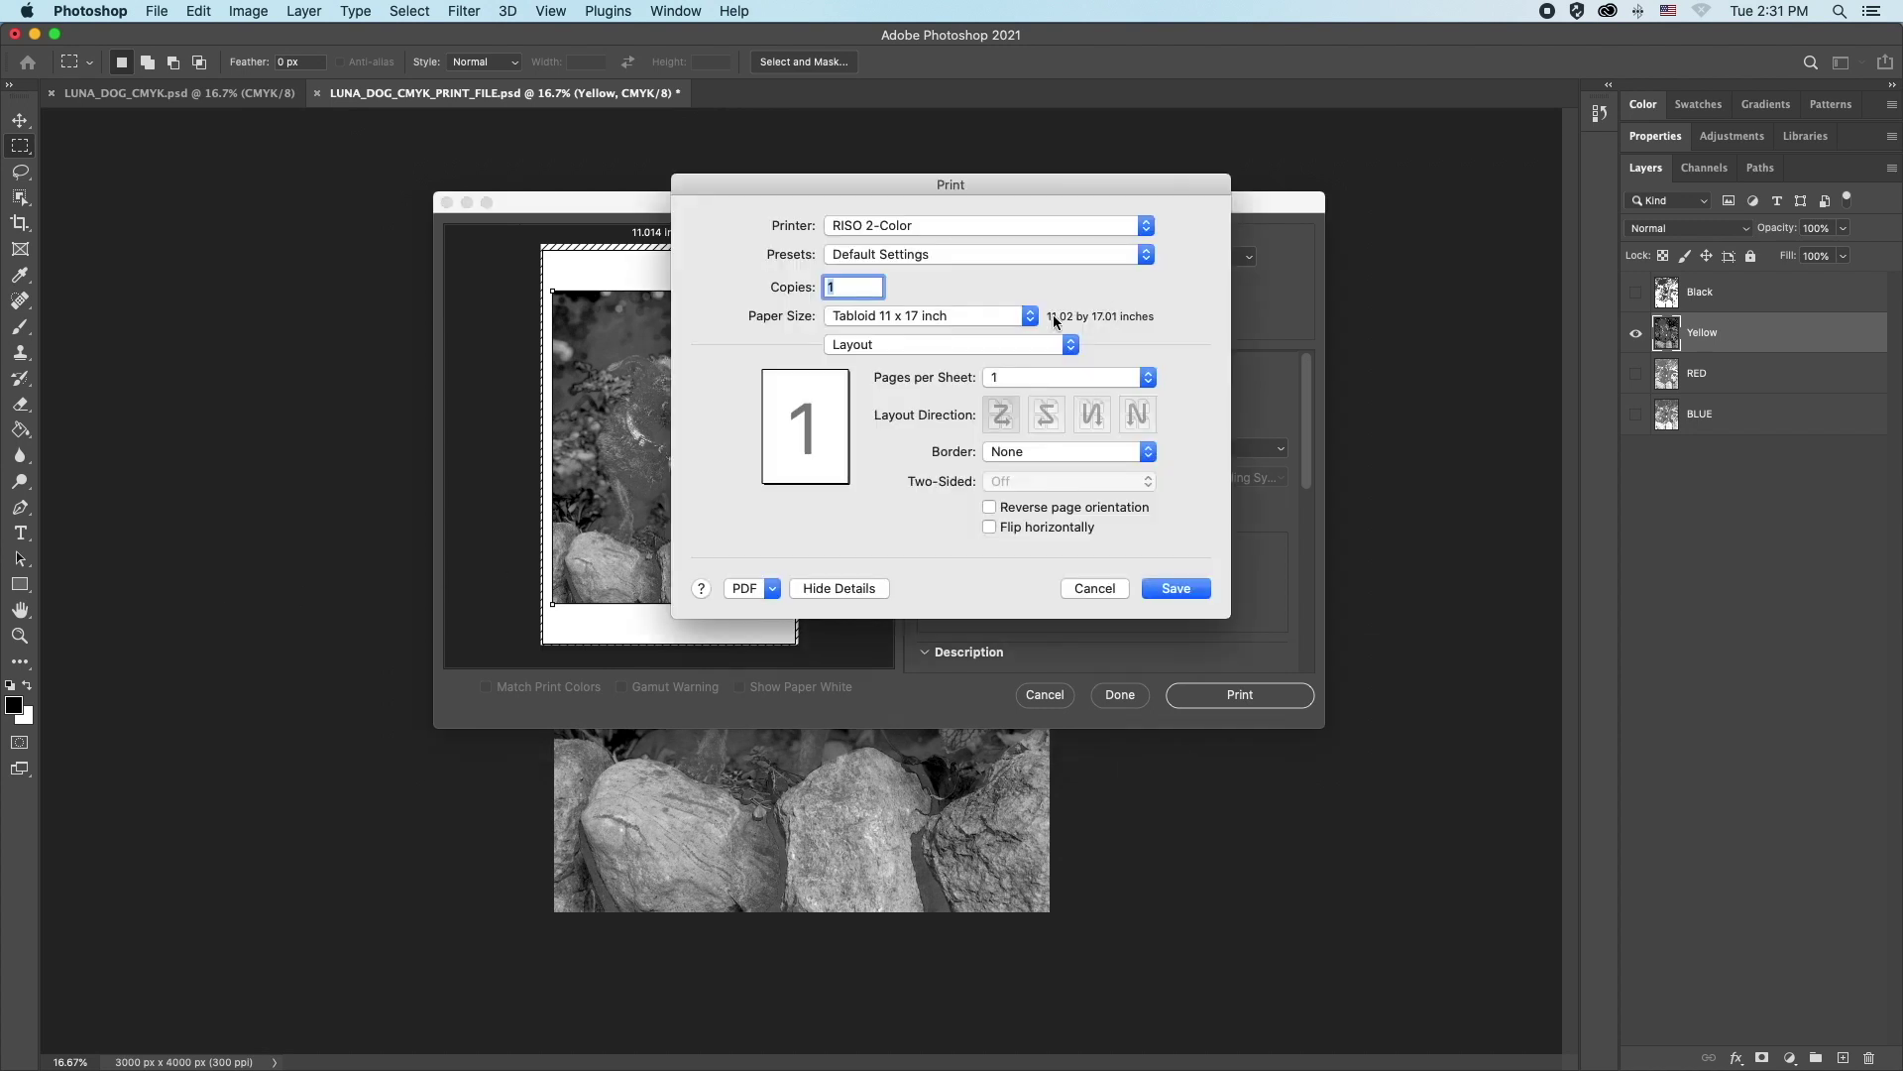
left_click(948, 345)
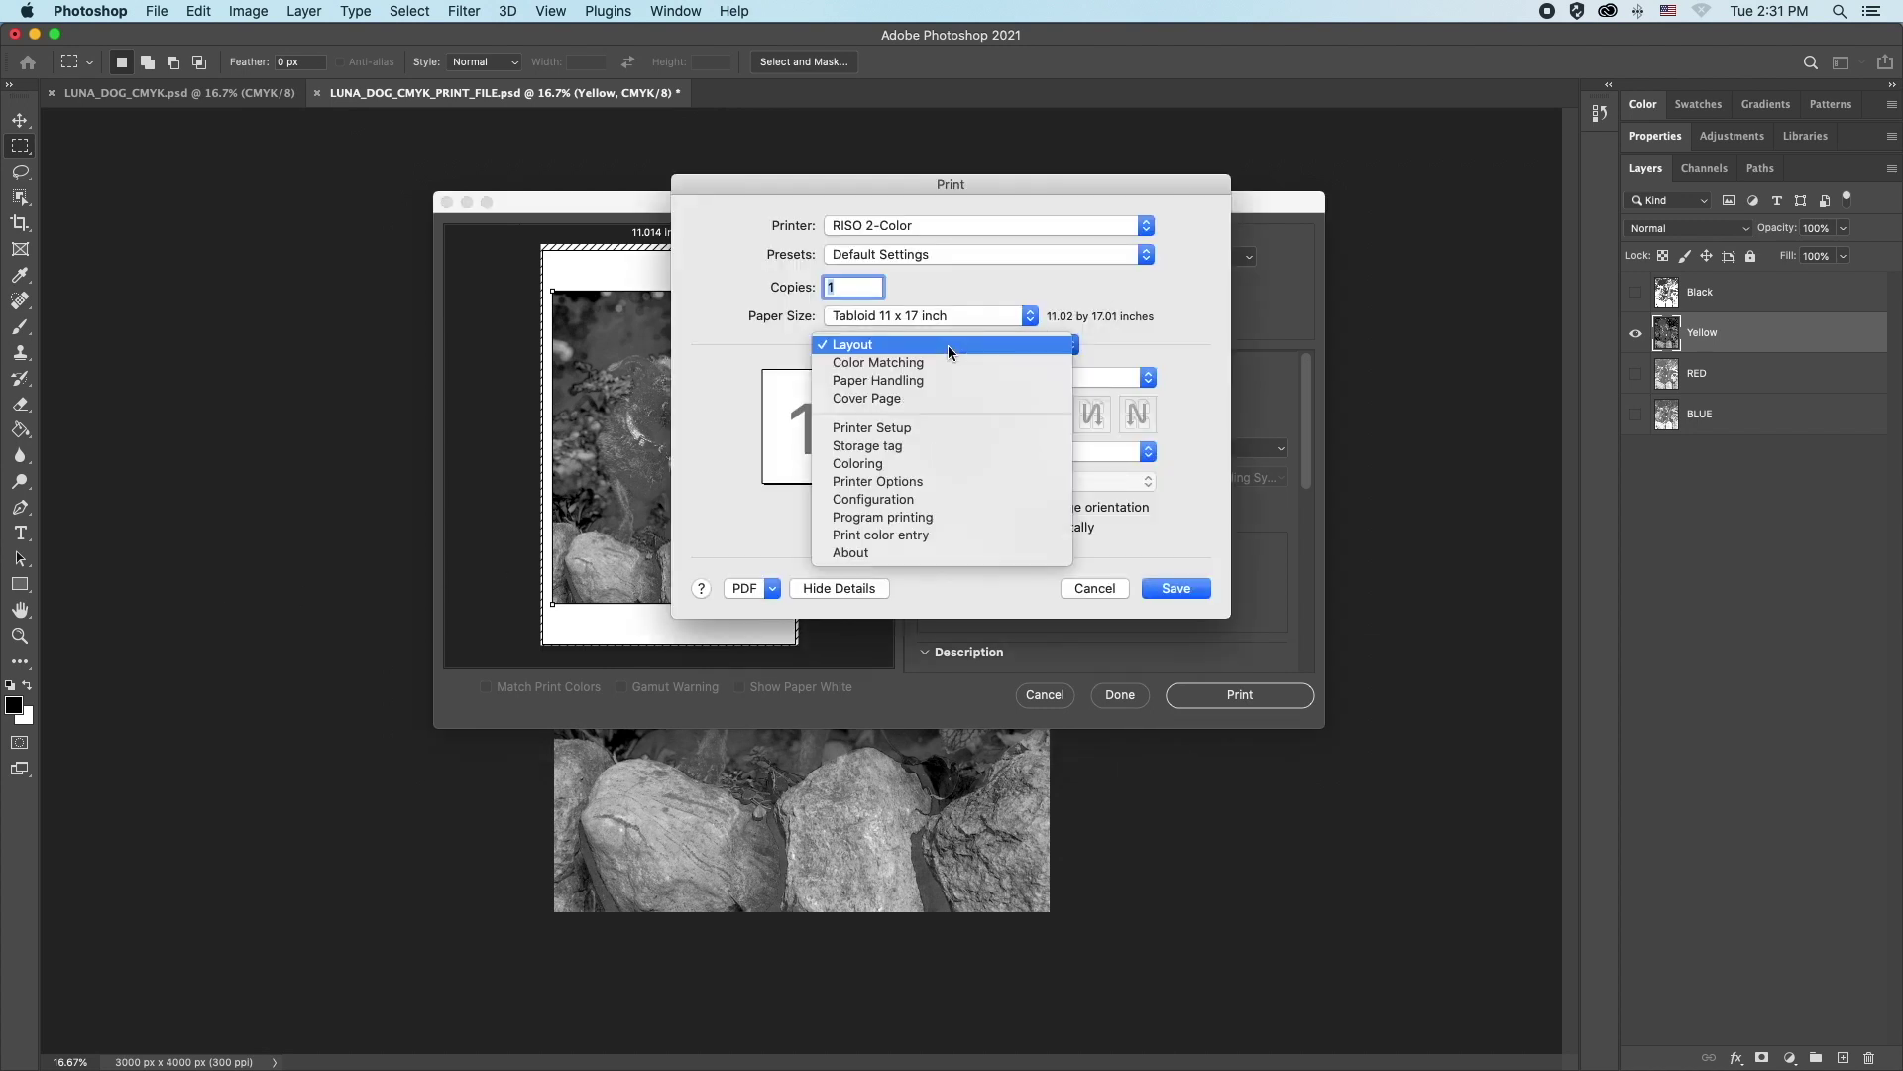
left_click(940, 463)
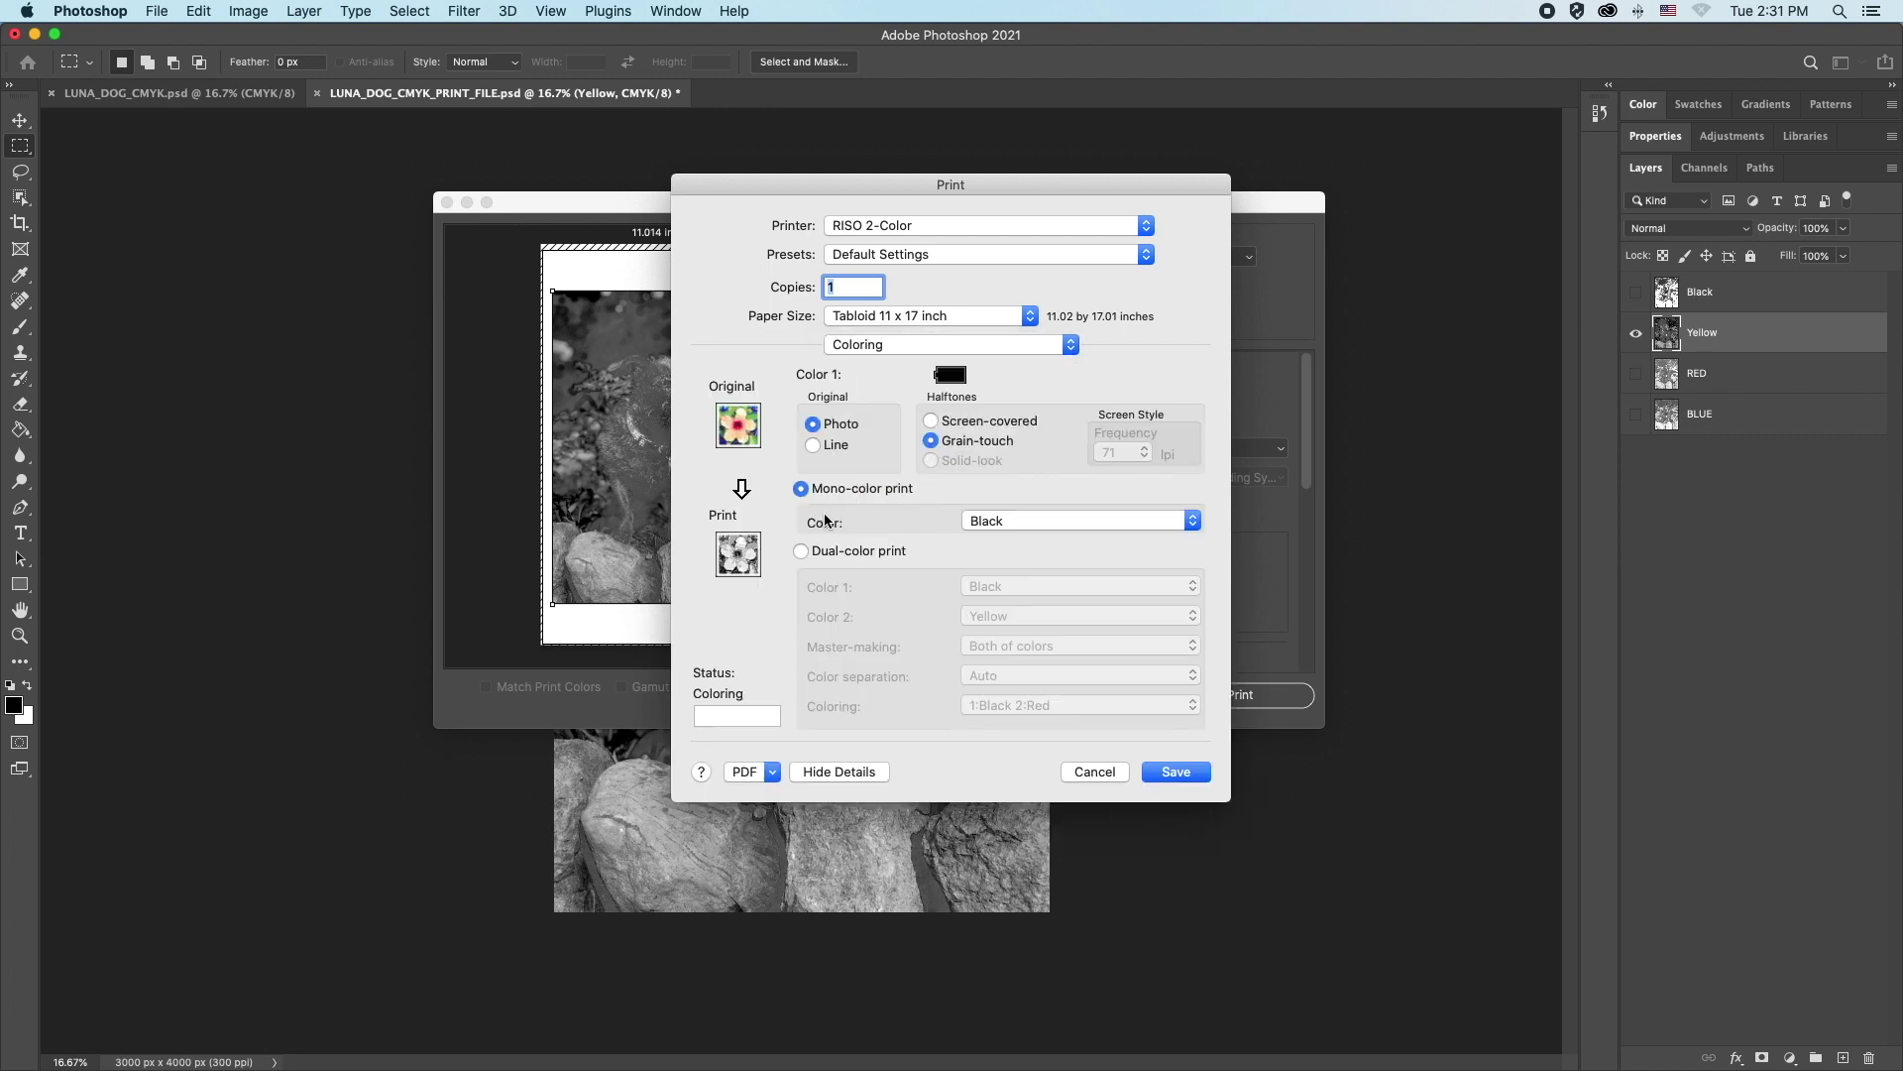
left_click(801, 551)
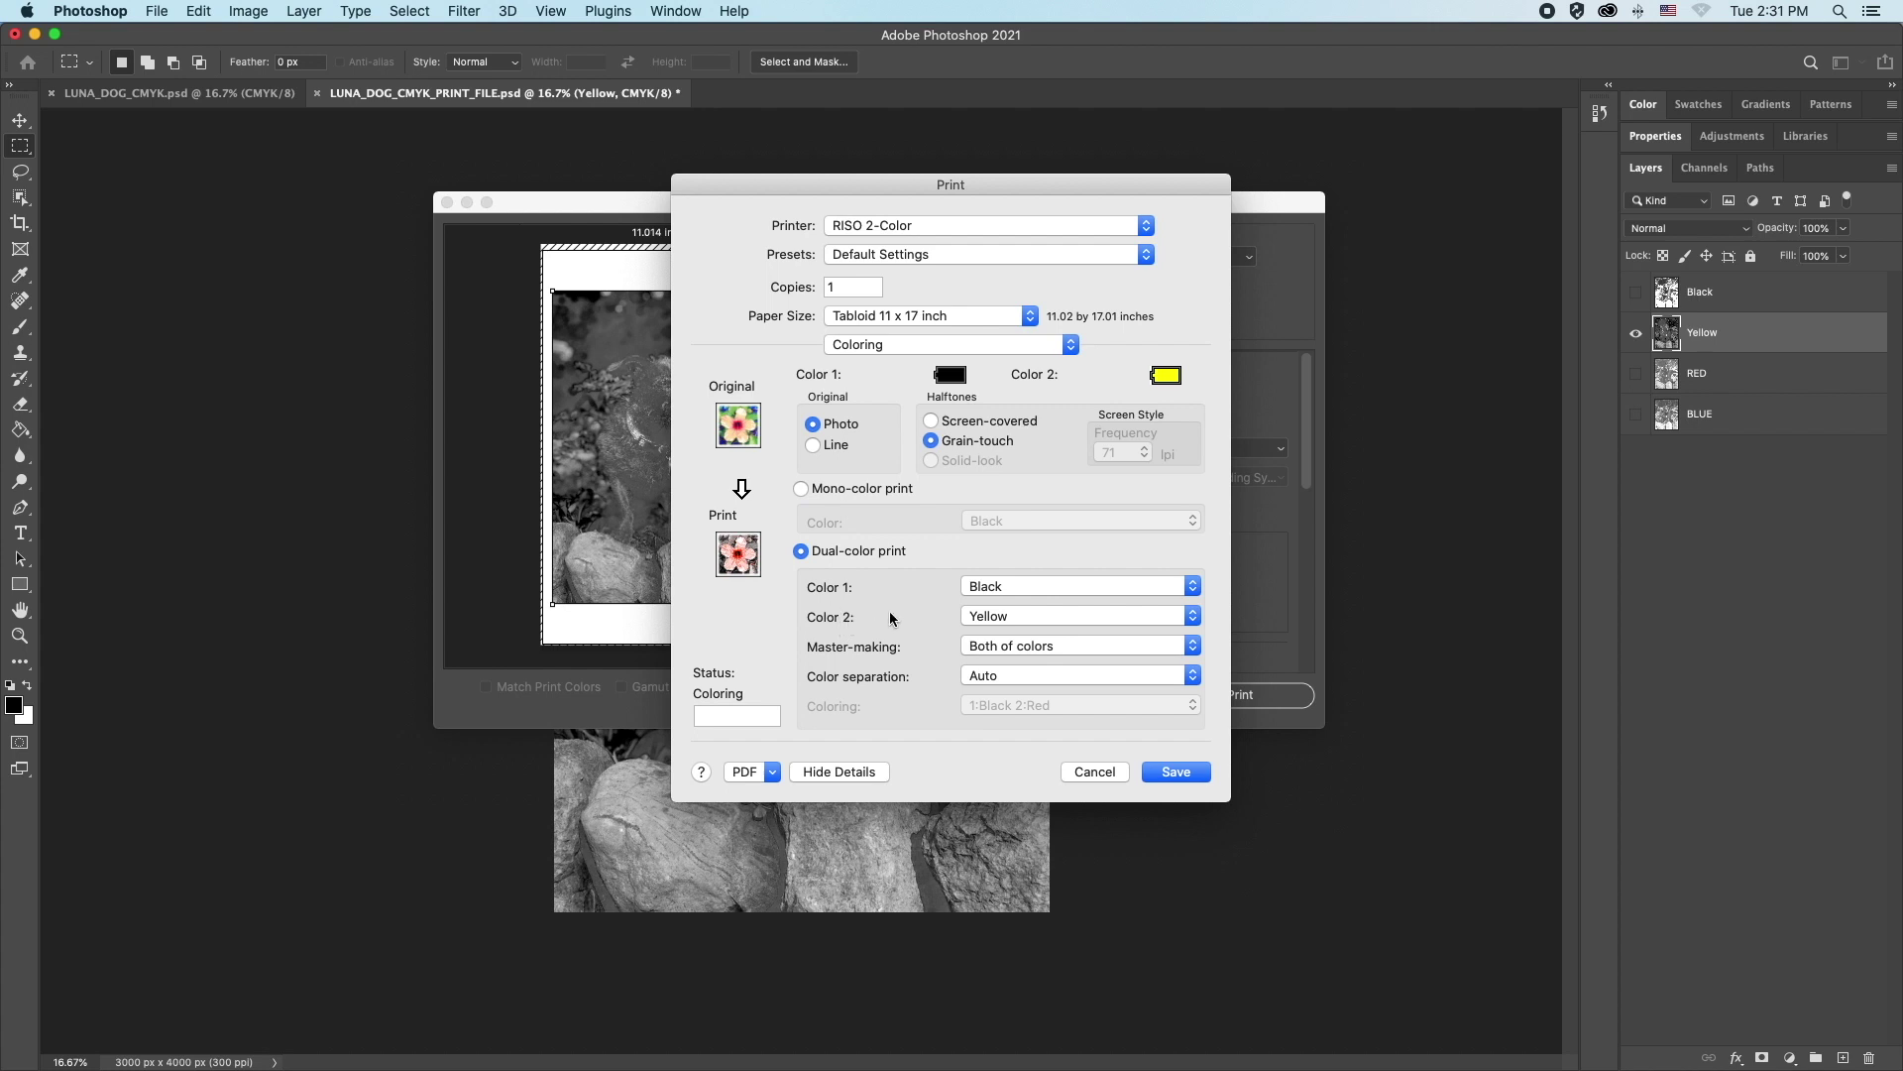
left_click(1002, 650)
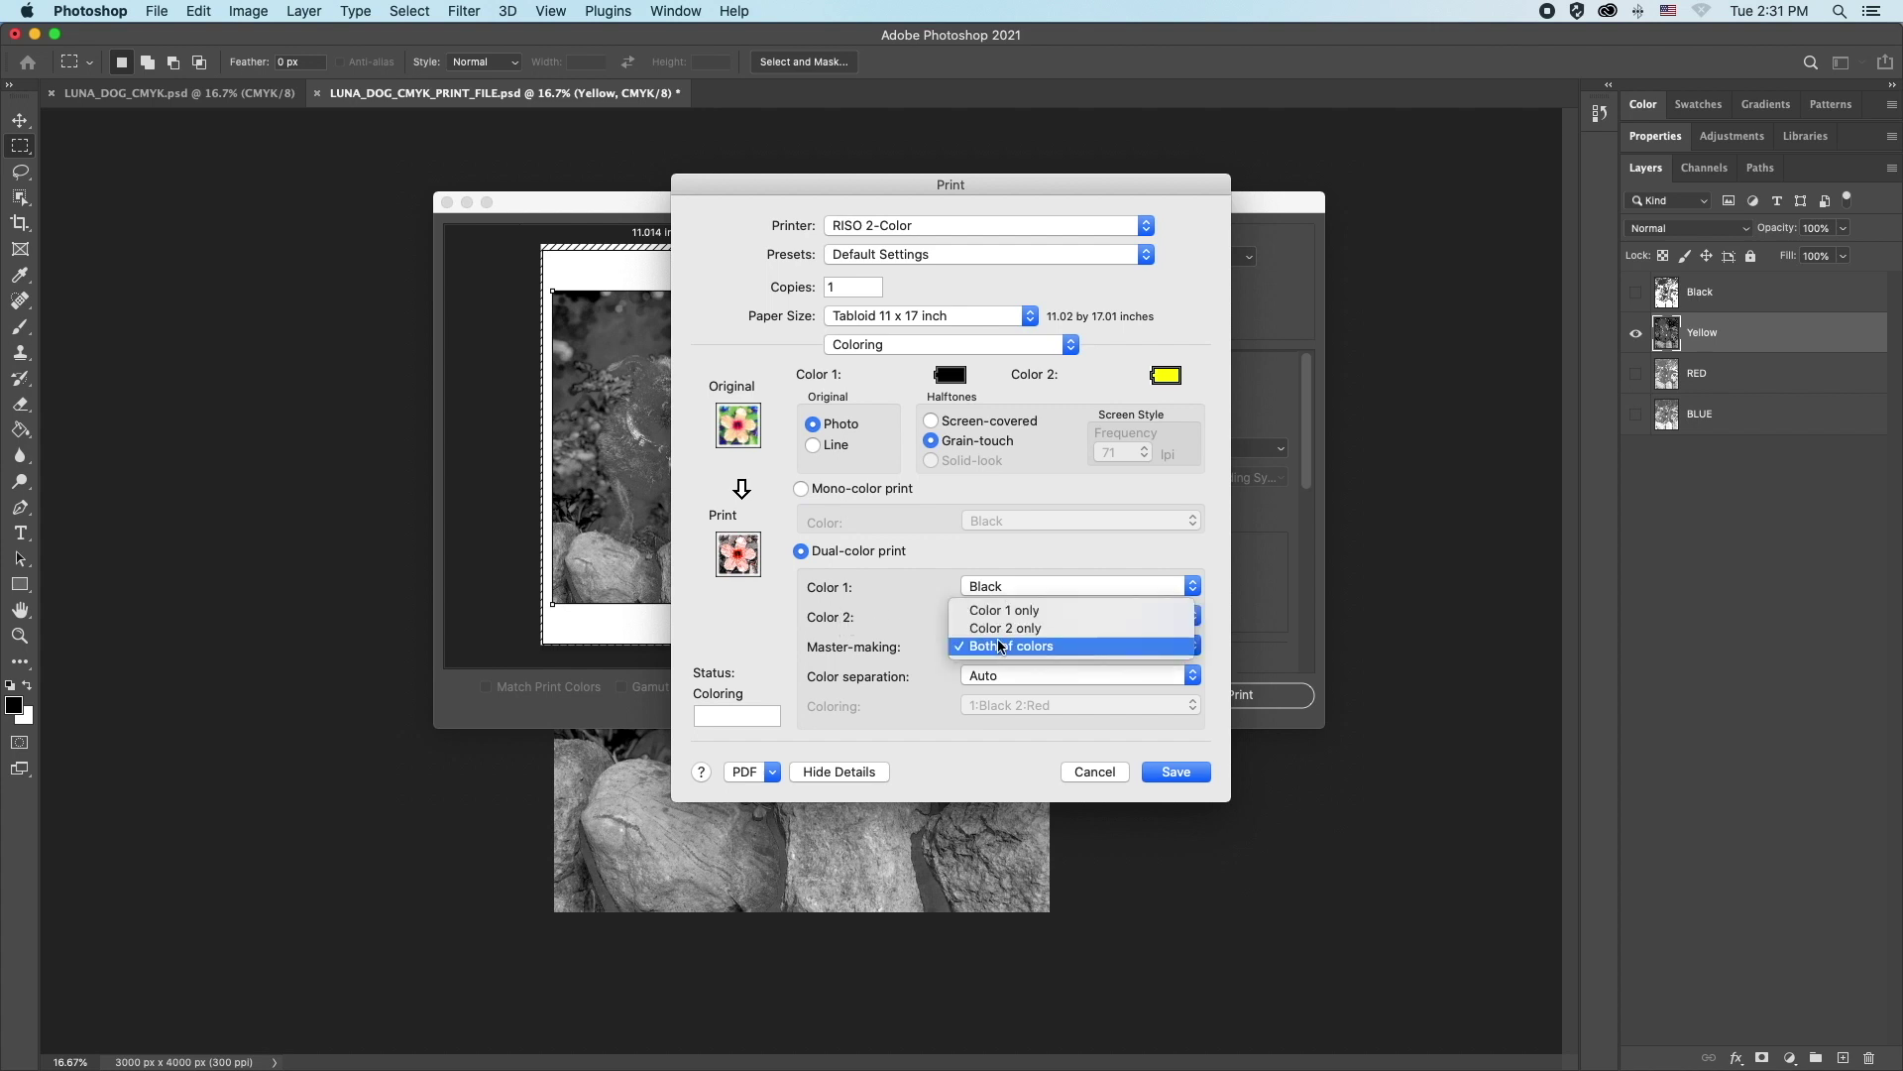
left_click(1004, 628)
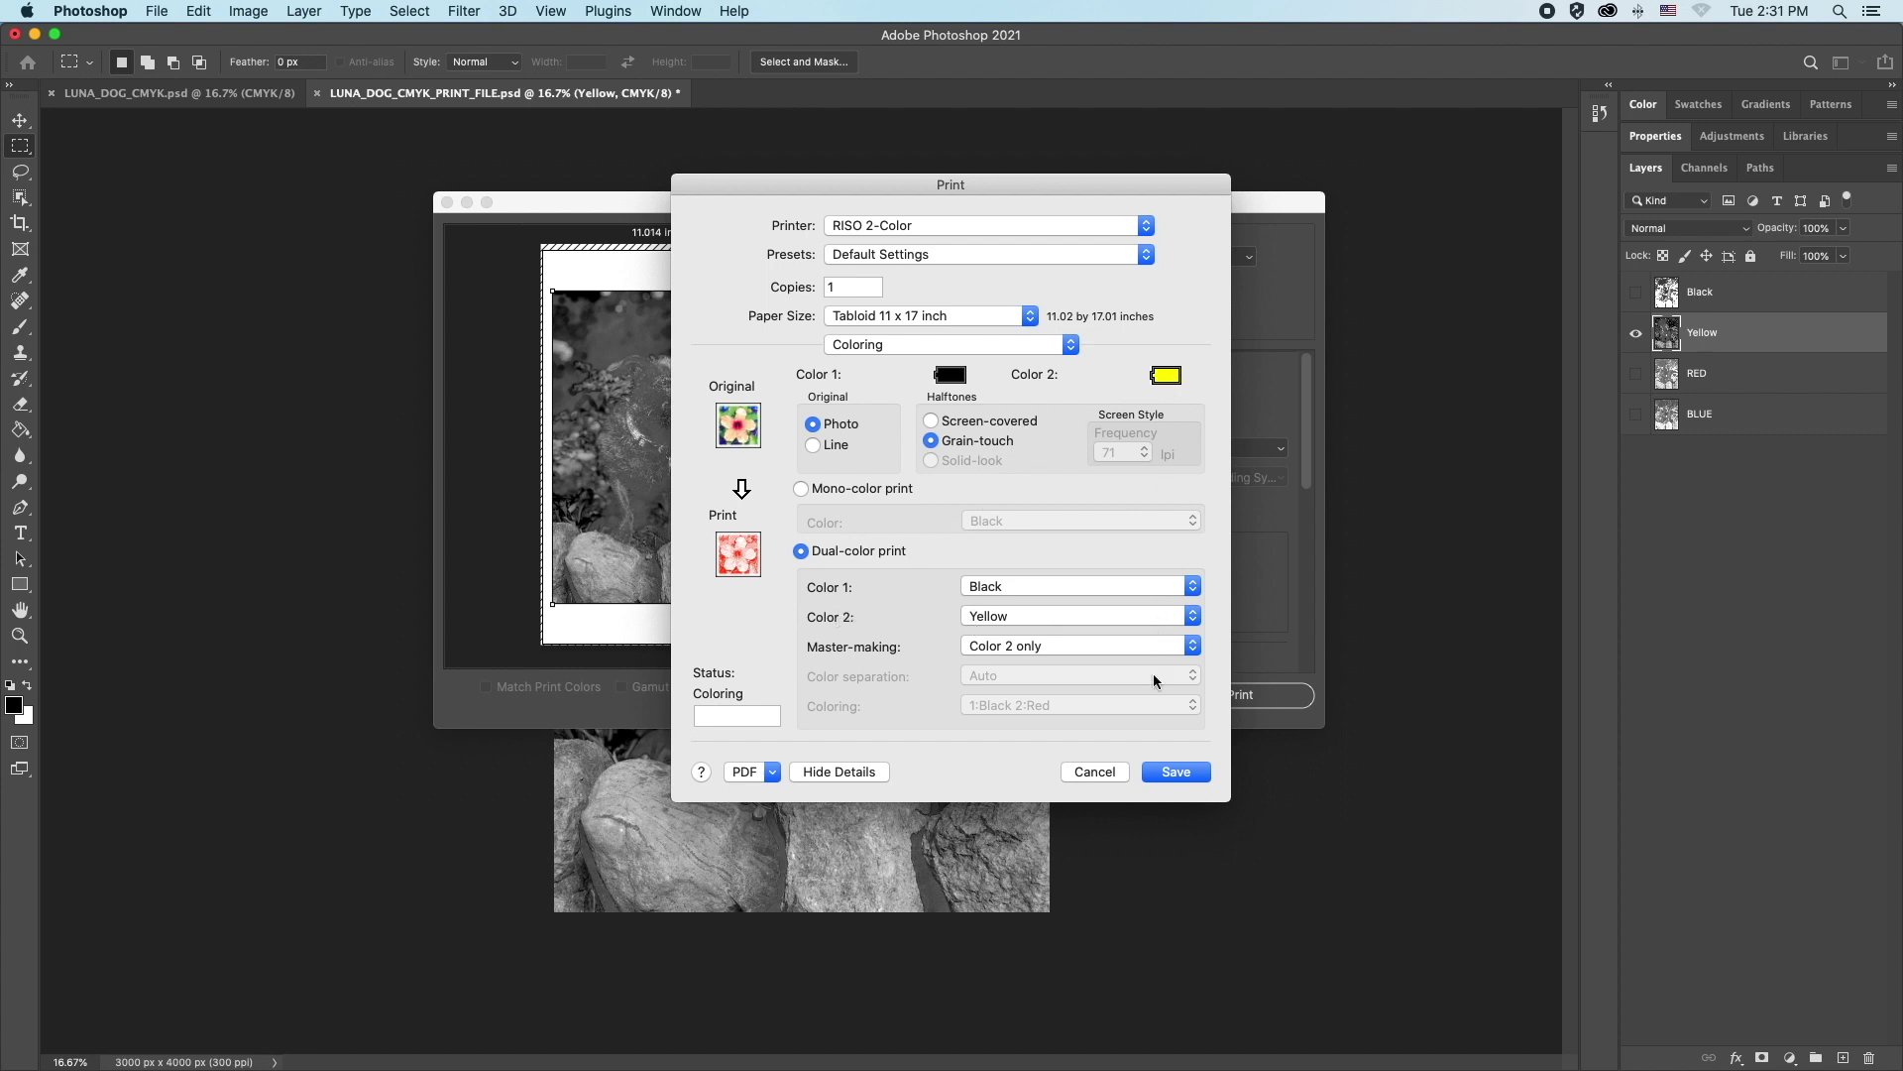
left_click(1185, 774)
left_click(1224, 703)
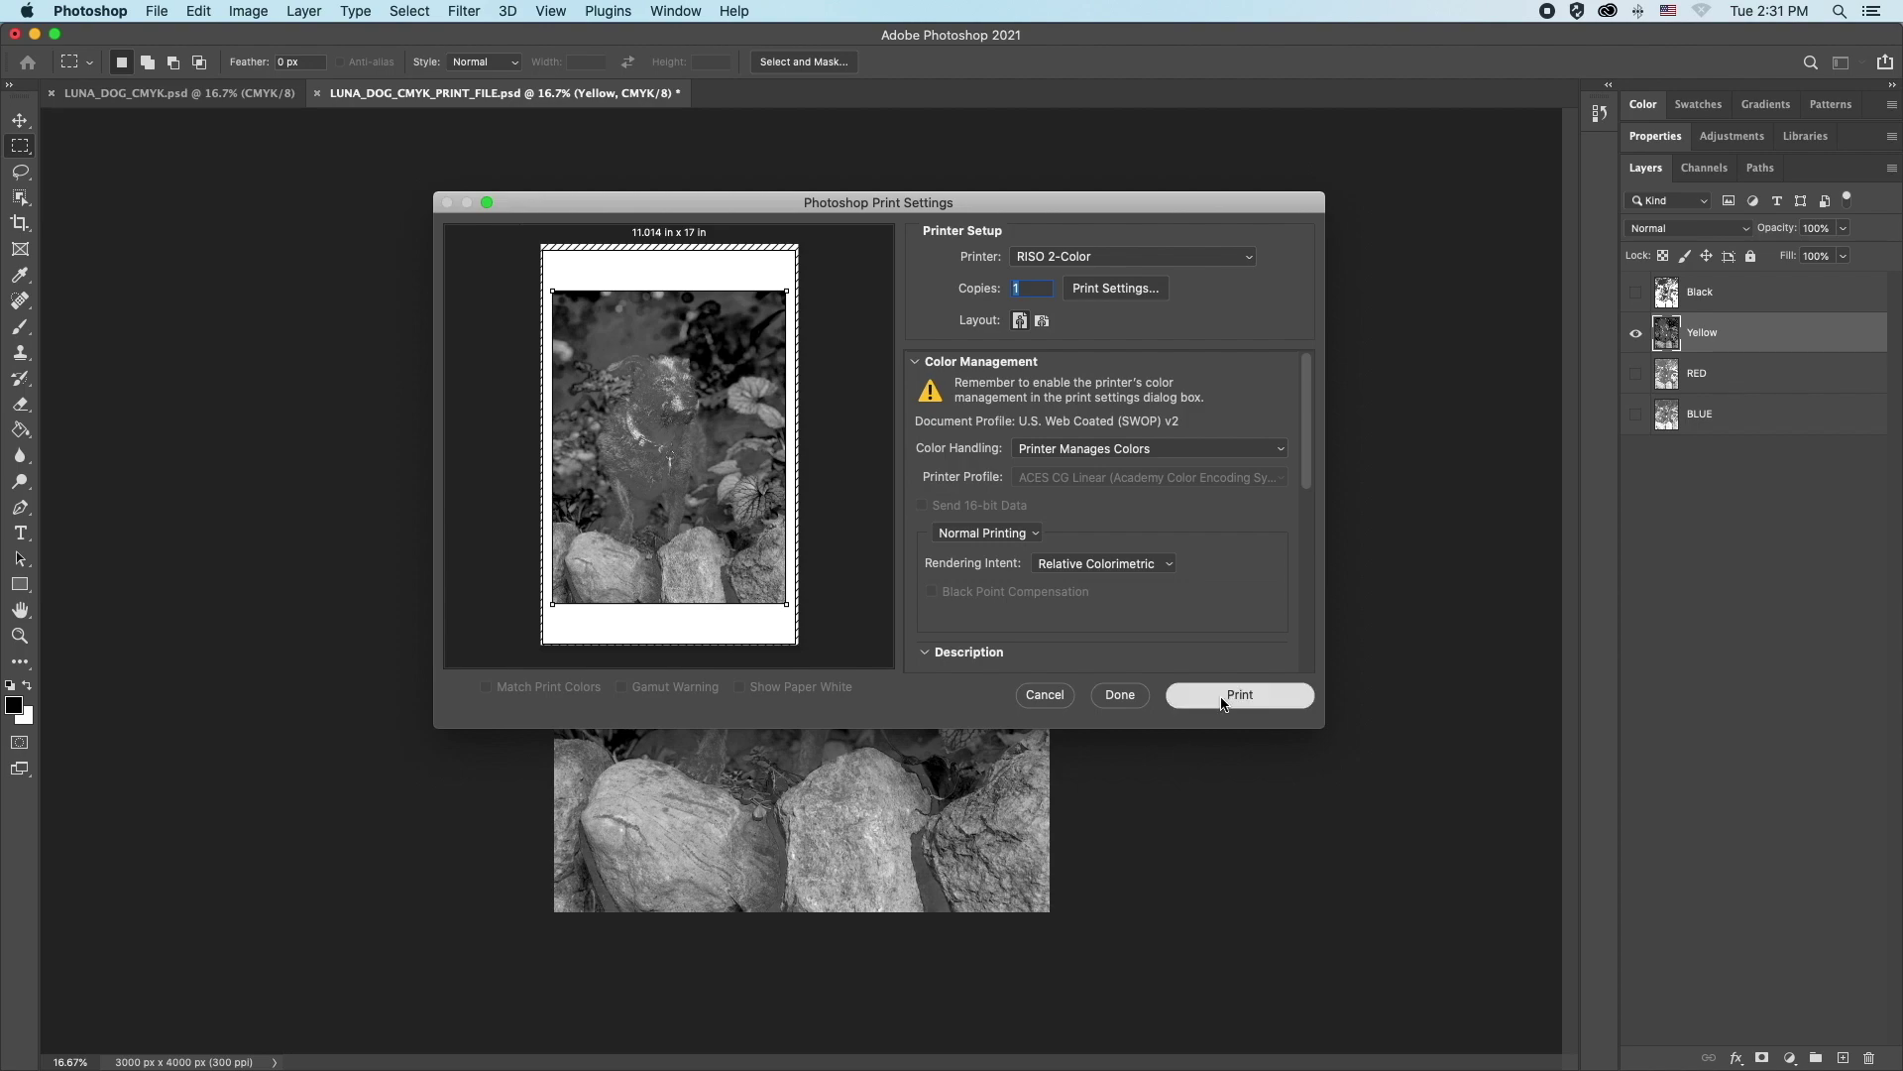